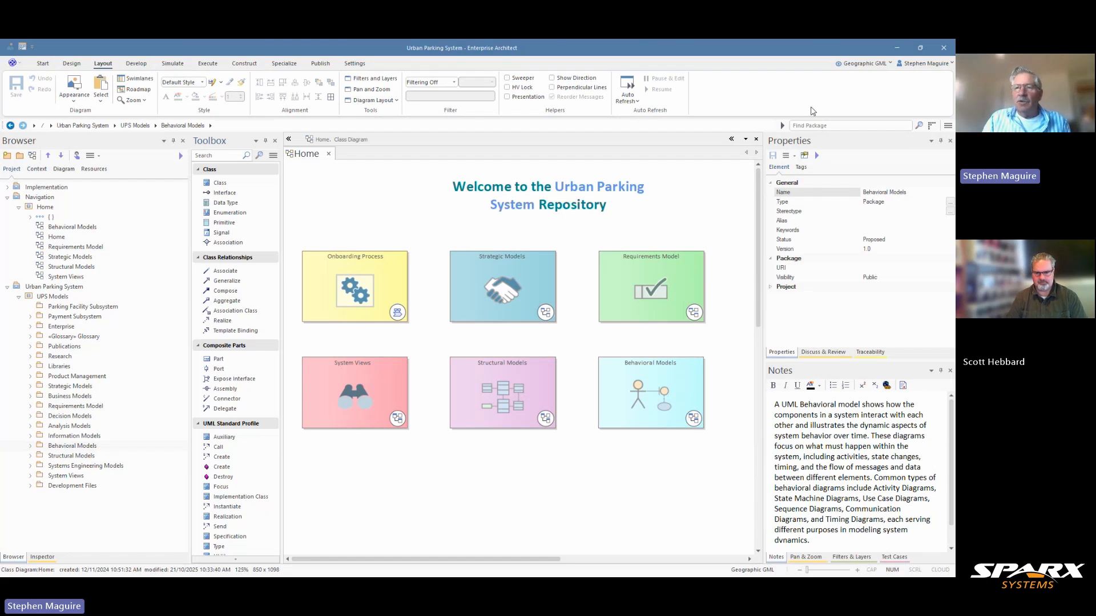
Step: Switch the modeling perspective to UML Behavioral
click(891, 64)
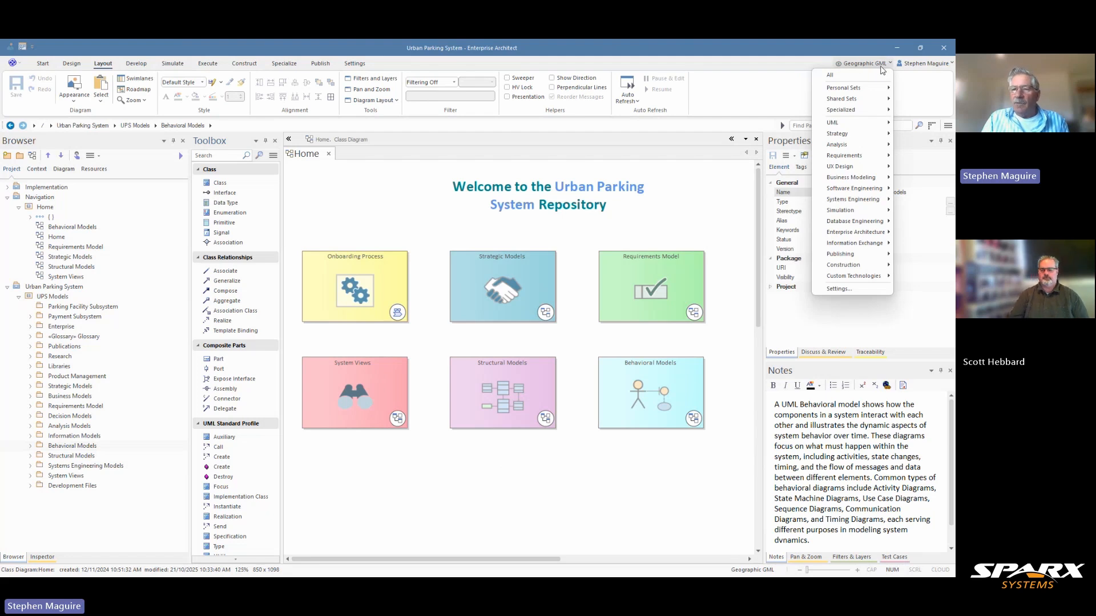
mouse_move(857, 125)
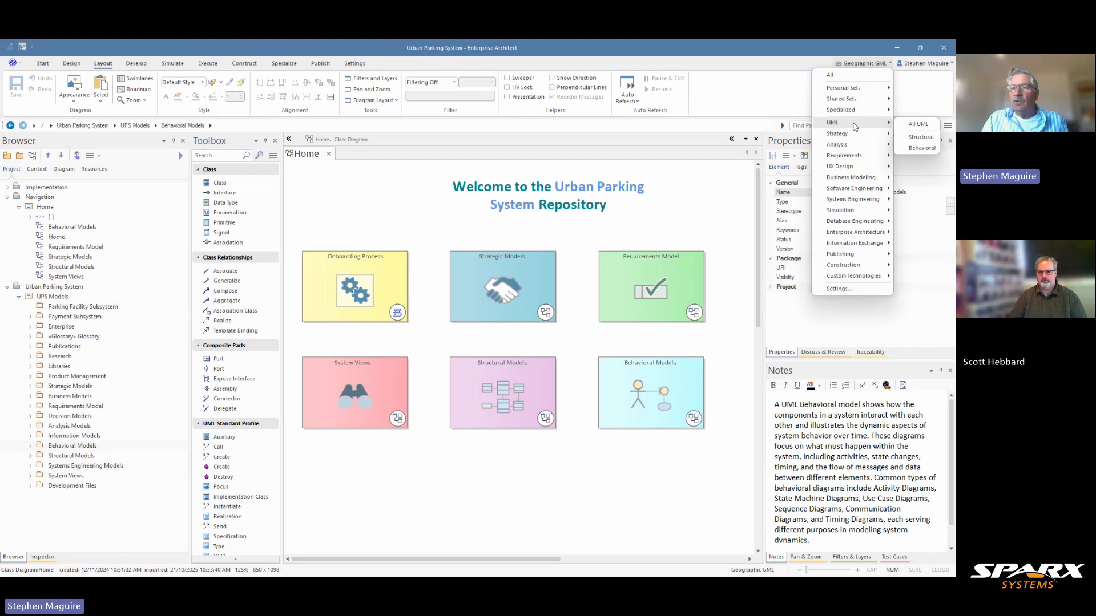
click(915, 148)
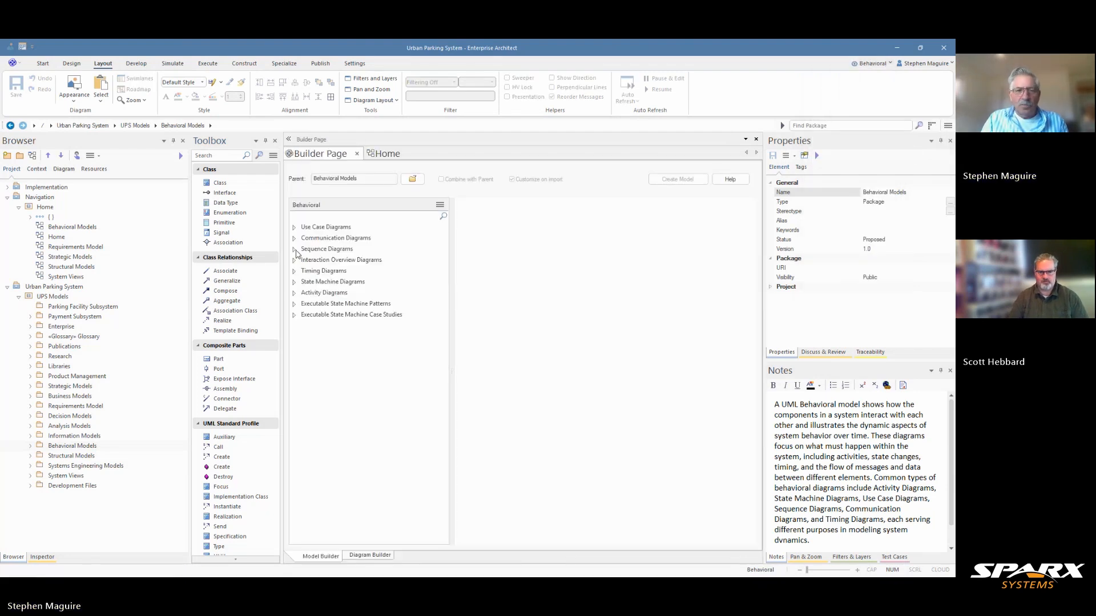
Step: Preview the sequence diagram patterns for Component Instances, Found Message, Object Creation and Destruction, and Component Ports and Interfaces
click(295, 250)
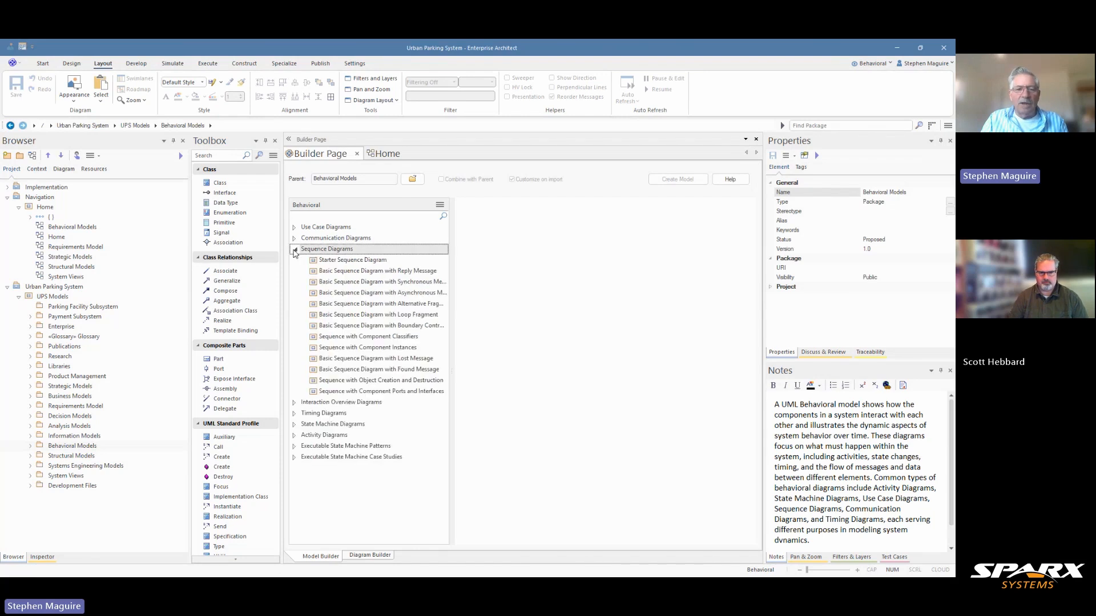
click(366, 348)
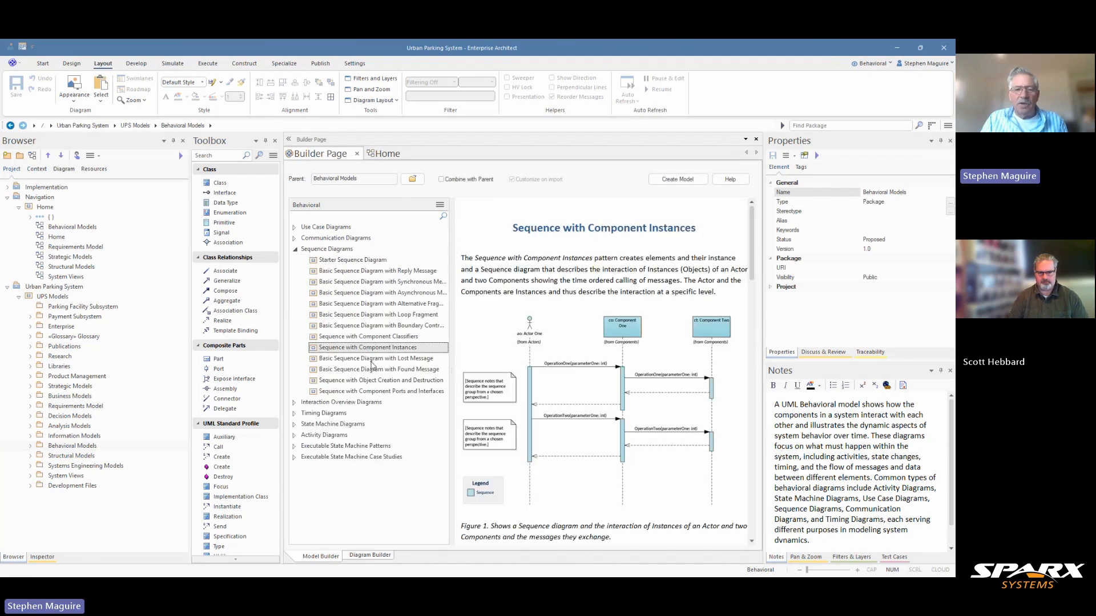
click(375, 370)
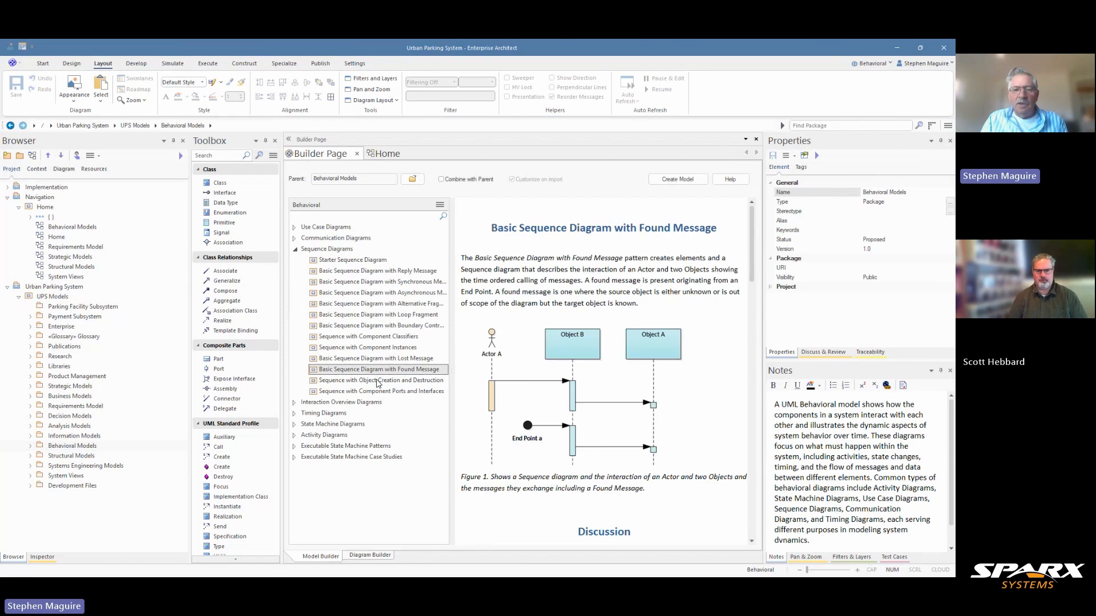
click(377, 381)
click(381, 392)
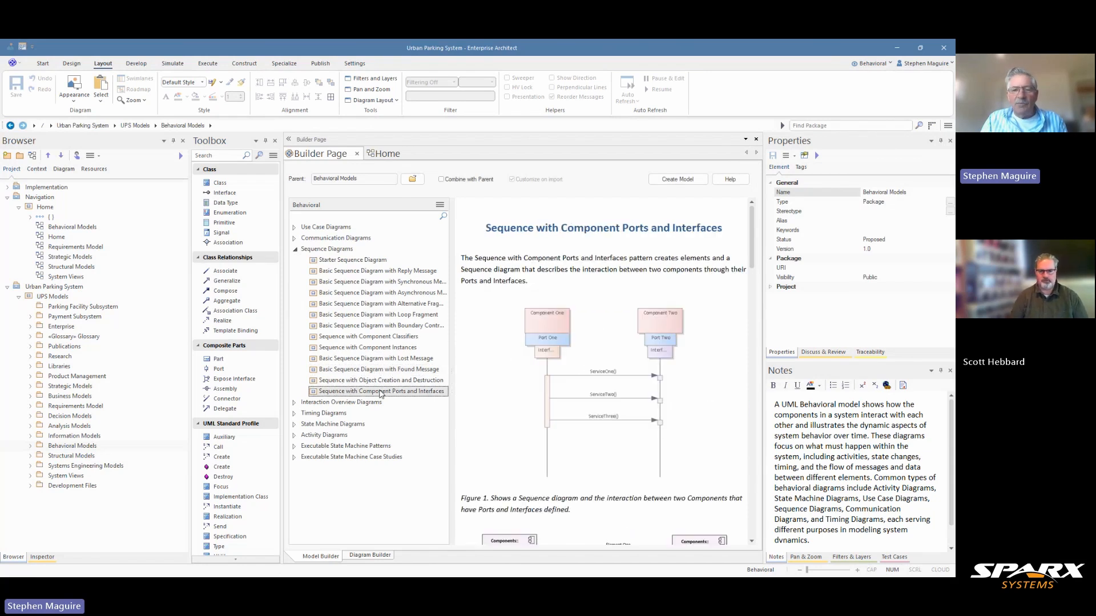
Step: Read through the Basic Sequence Diagram with Asynchronous Message pattern, view the Loop Fragment pattern, and close the builder page
click(383, 293)
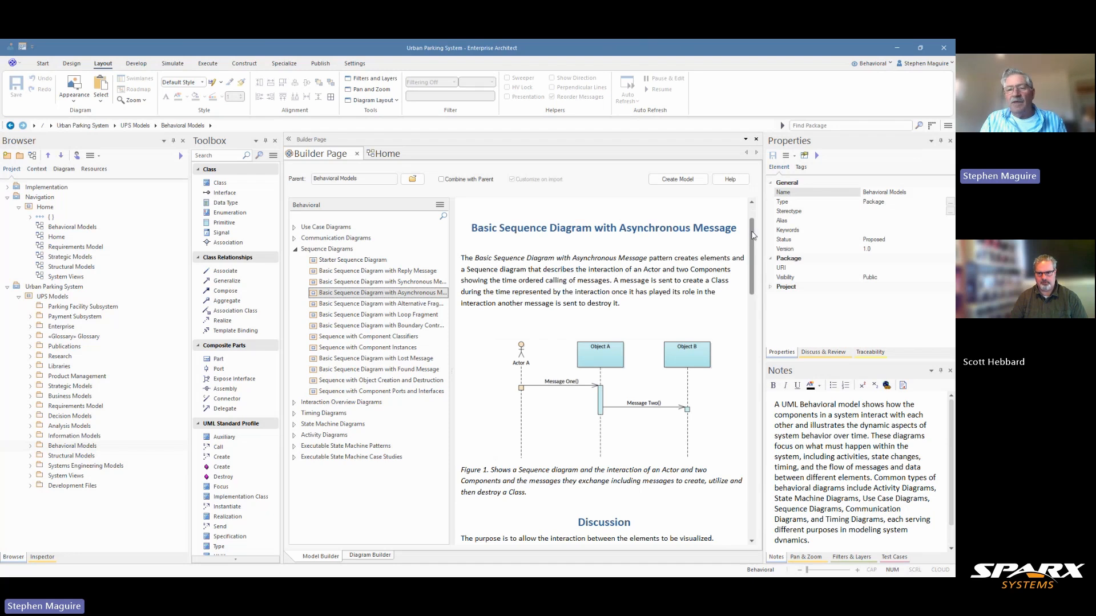
scroll(753, 224, down, 6)
scroll(635, 295, down, 2)
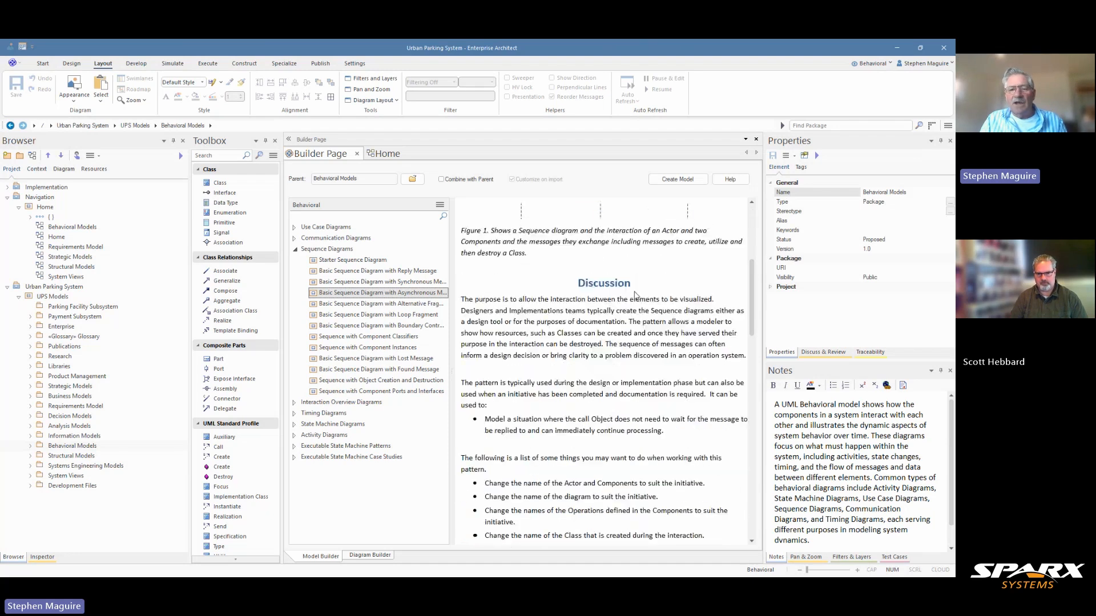
scroll(635, 294, down, 15)
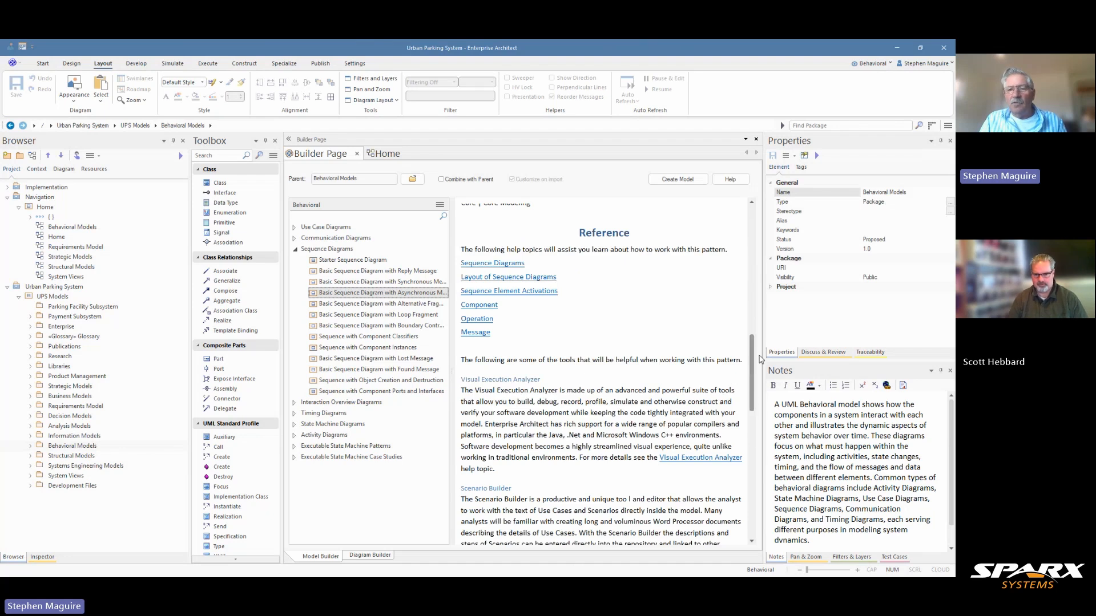
drag(760, 358, 753, 237)
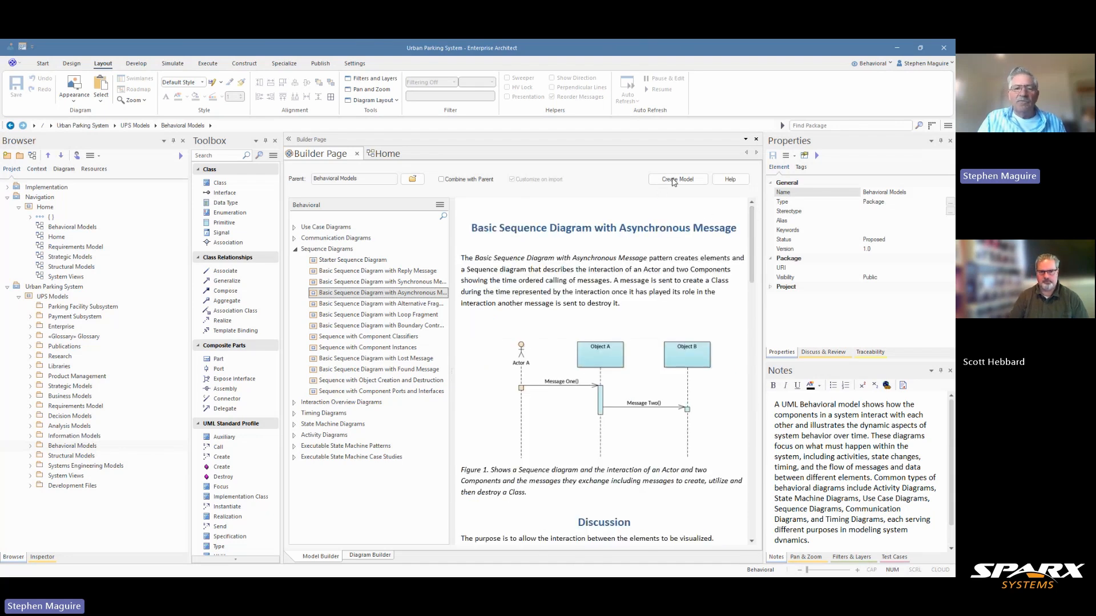
click(393, 315)
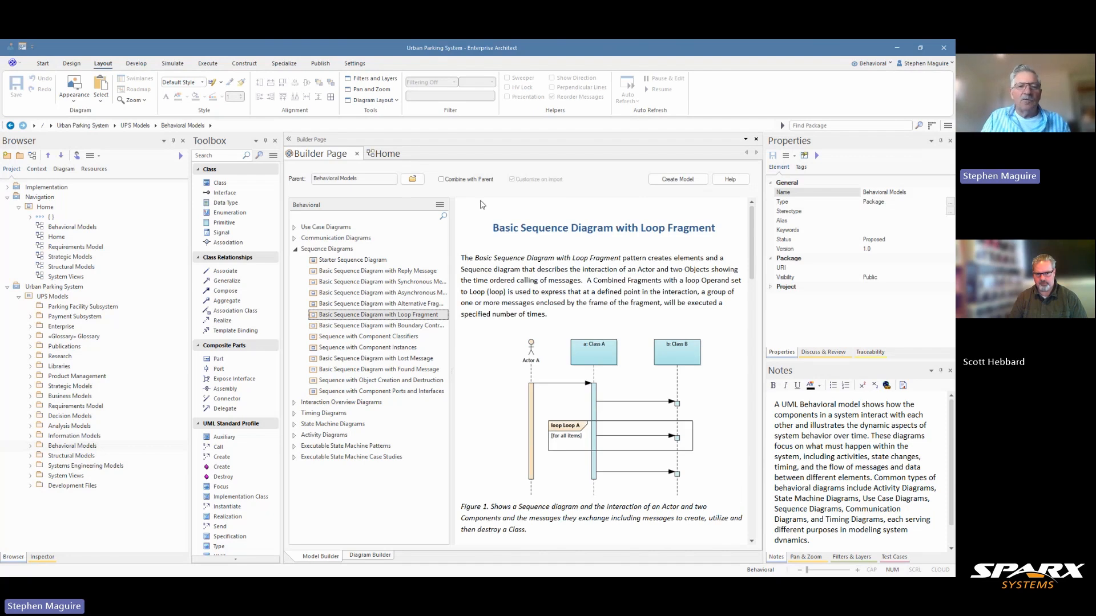
click(357, 155)
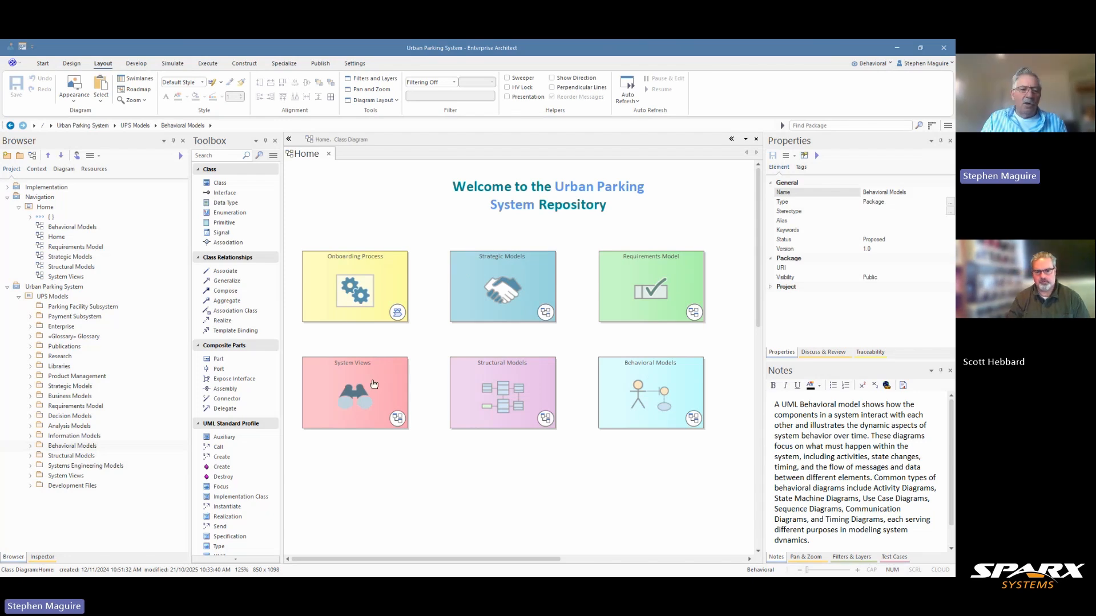
Step: View the Process Card Payment and Main Payment sequence diagrams under Interaction Models, closing the Main Payment diagram after viewing
click(31, 447)
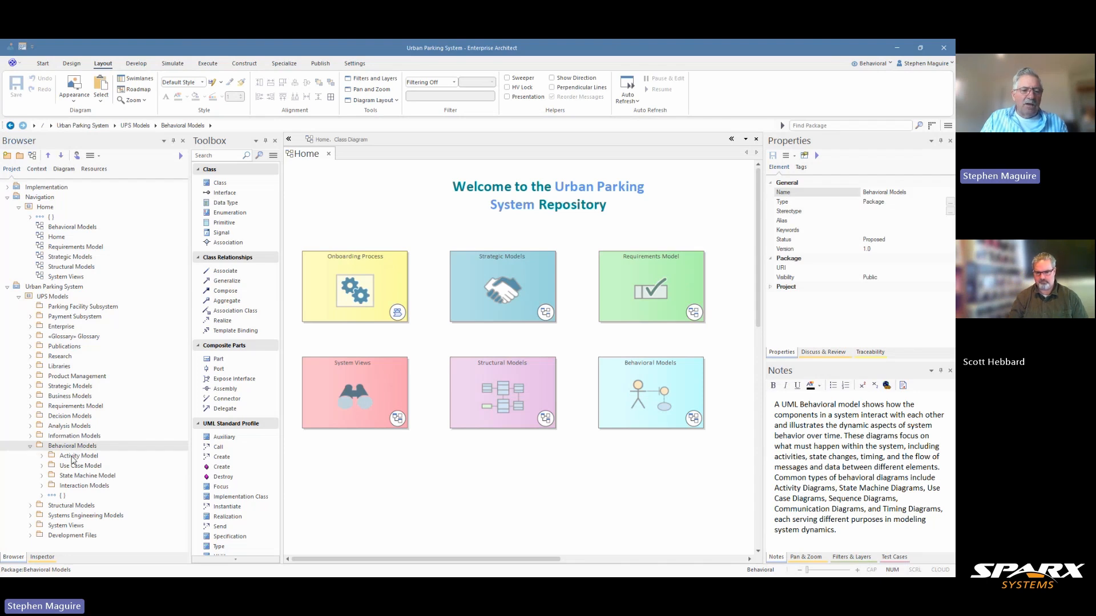
click(41, 486)
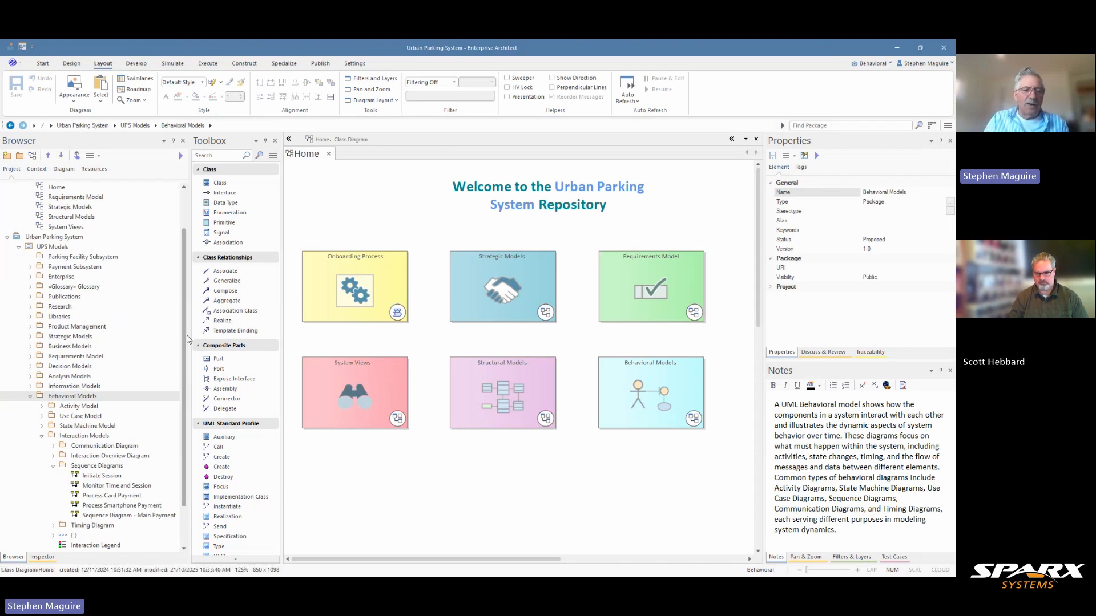
scroll(185, 340, down, 1)
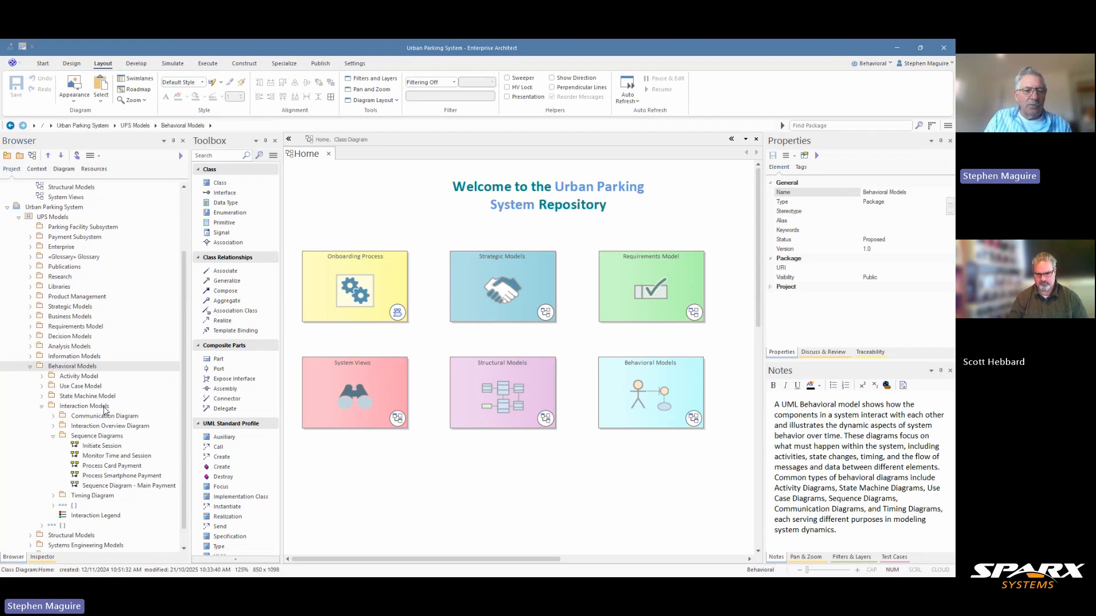
double_click(106, 467)
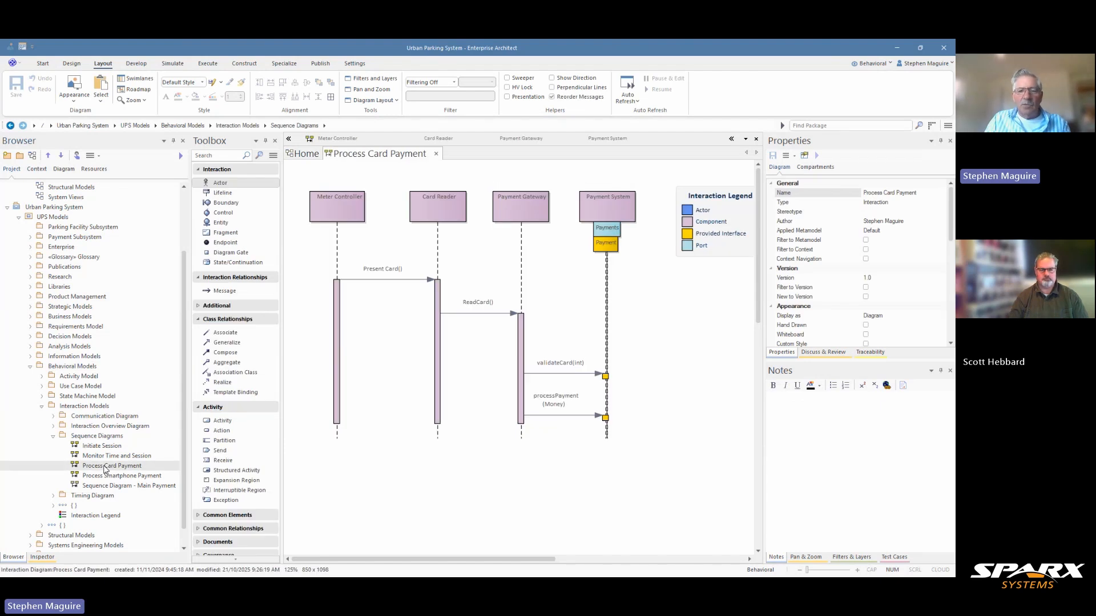
double_click(113, 487)
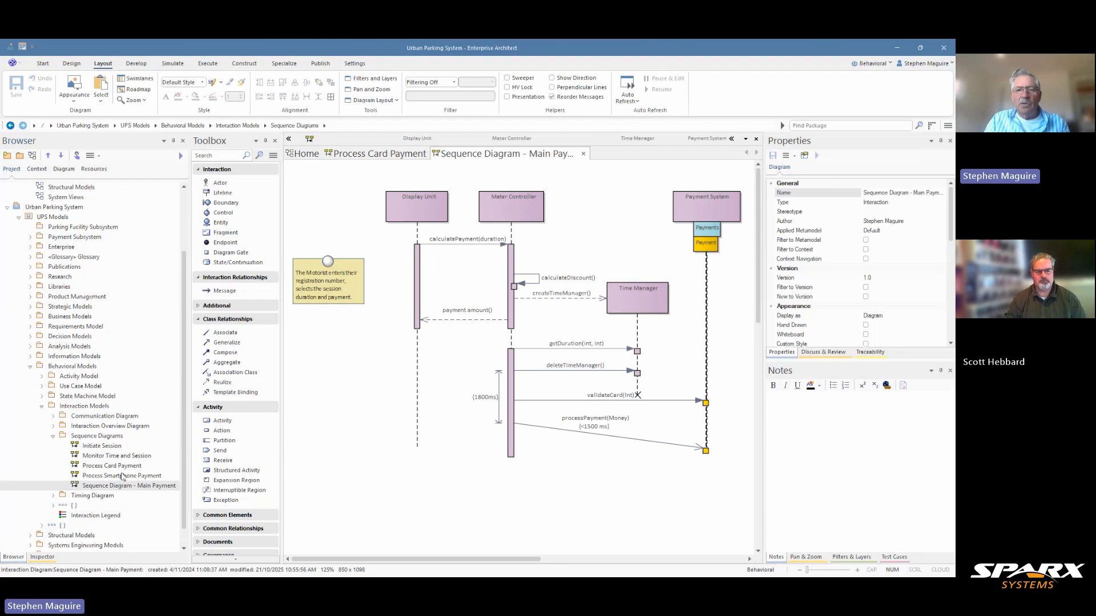
click(583, 154)
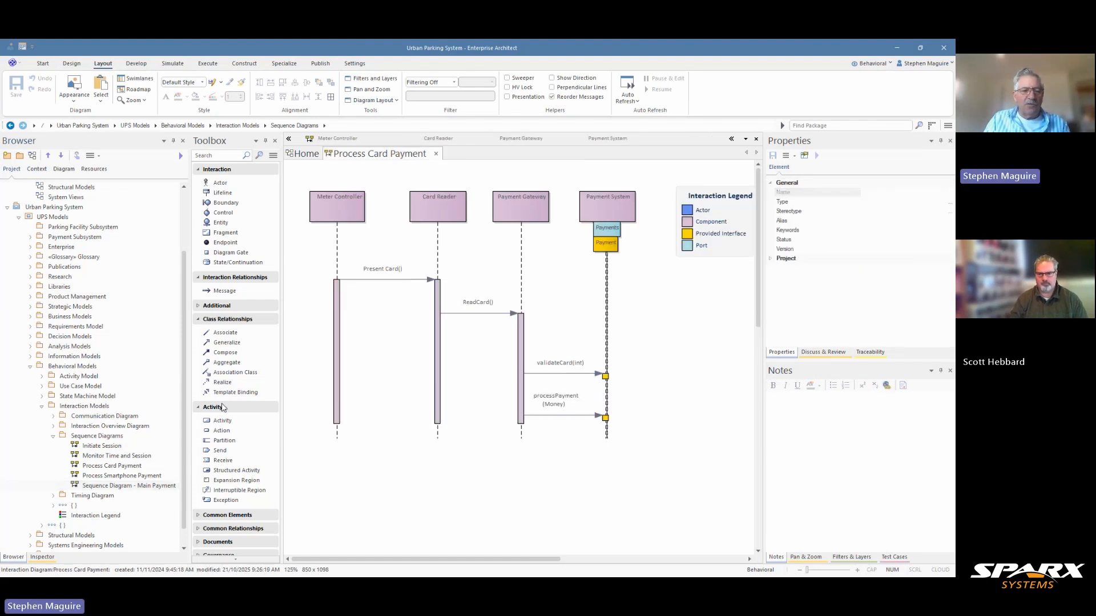
Step: Create a package named Parking Reservation inside the Sequence Diagrams package, with Package Only as its initial content
click(87, 437)
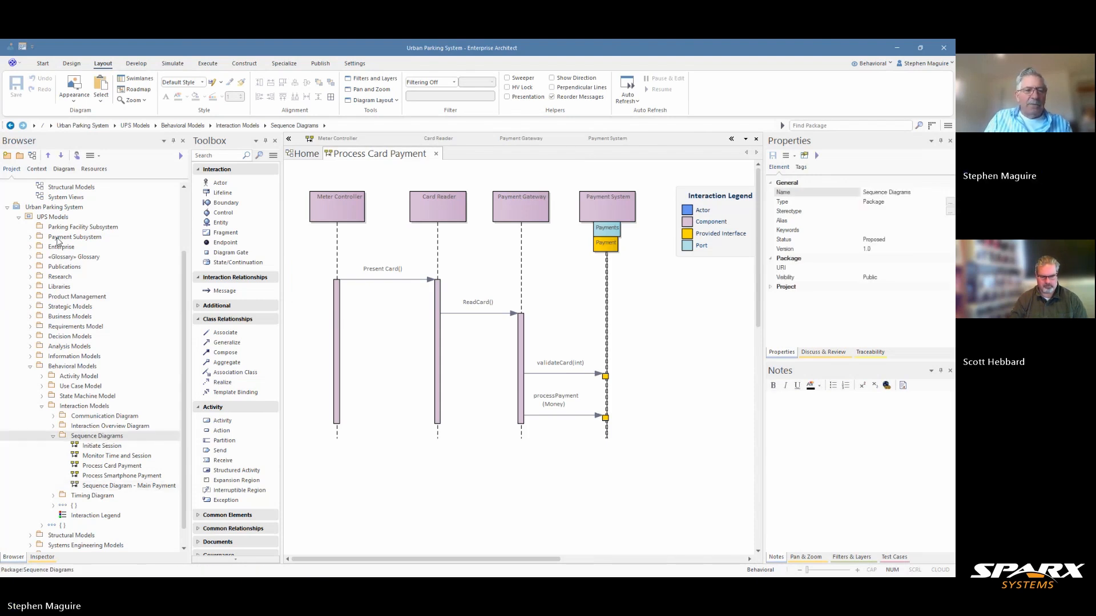
click(24, 156)
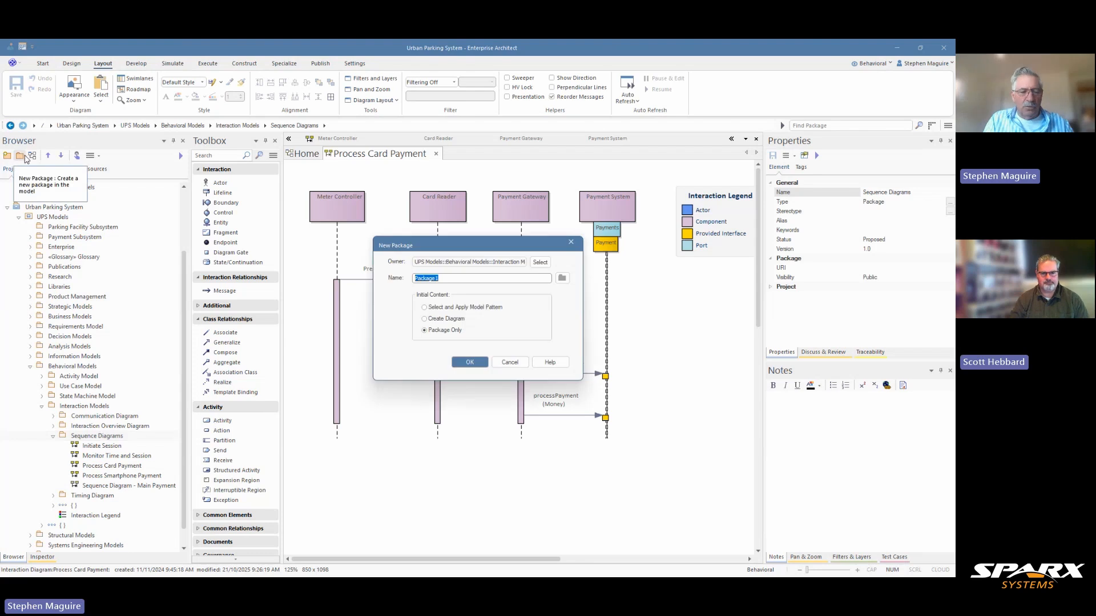
text(Reservation)
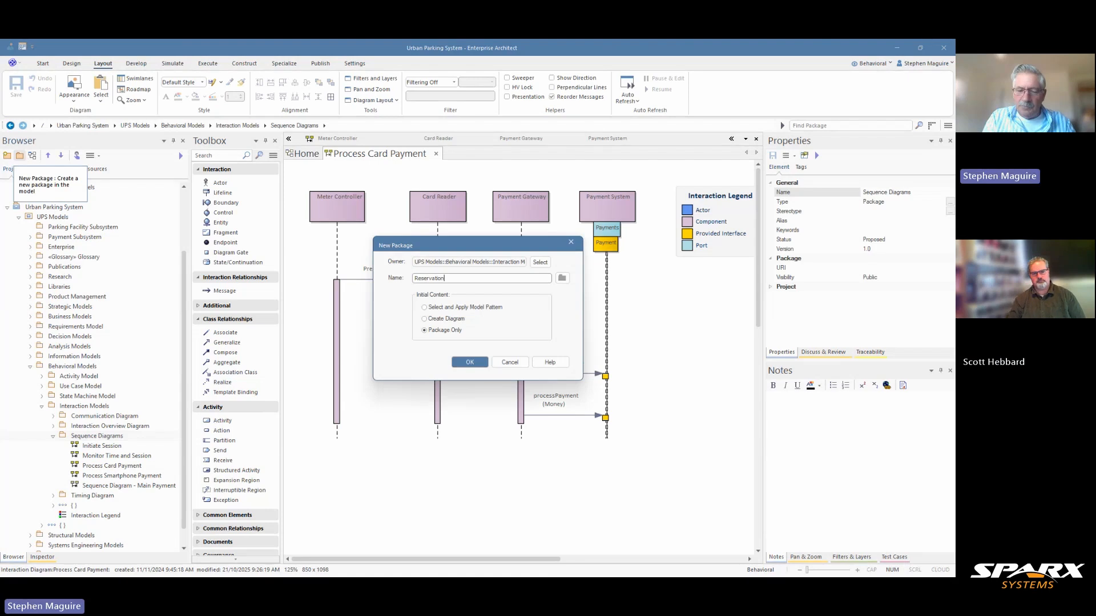
click(416, 277)
text(Parking)
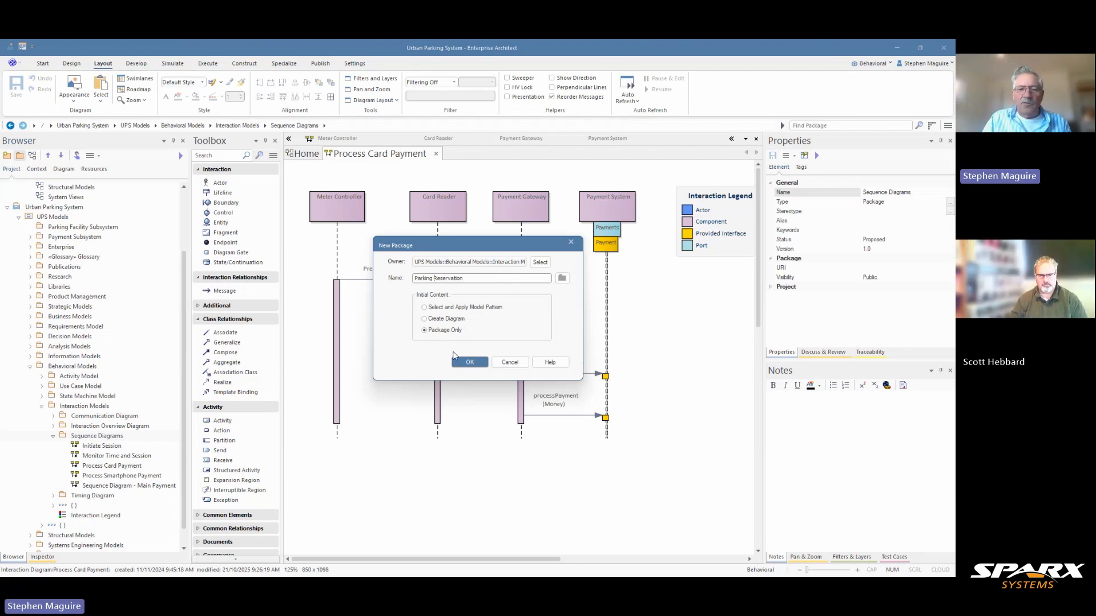
click(480, 365)
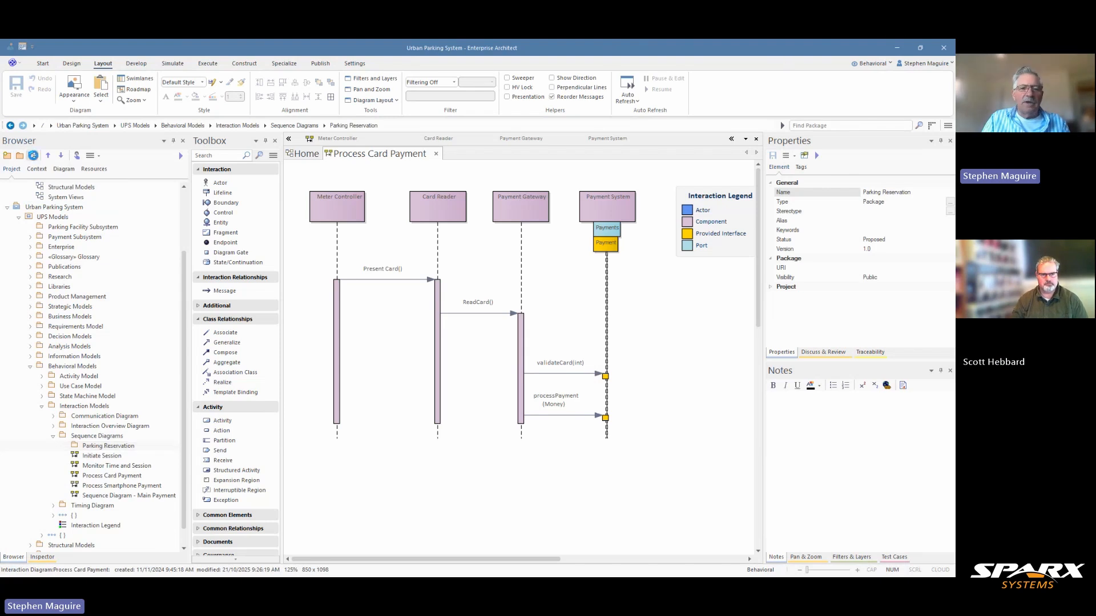
Step: Create a Sequence diagram named Parking Reservation in the Parking Reservation package
click(33, 155)
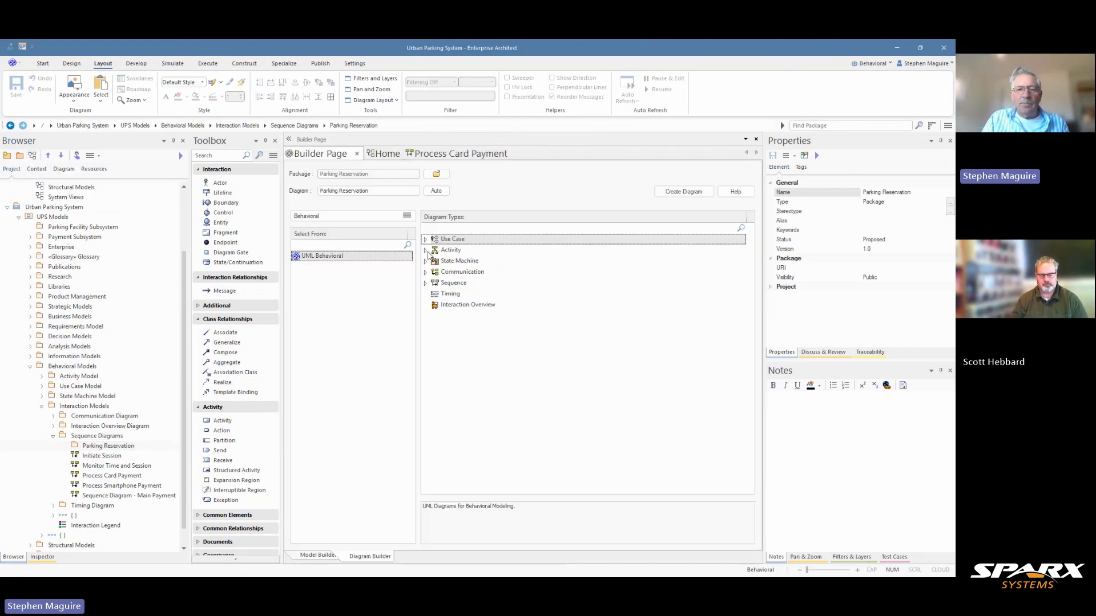
click(449, 284)
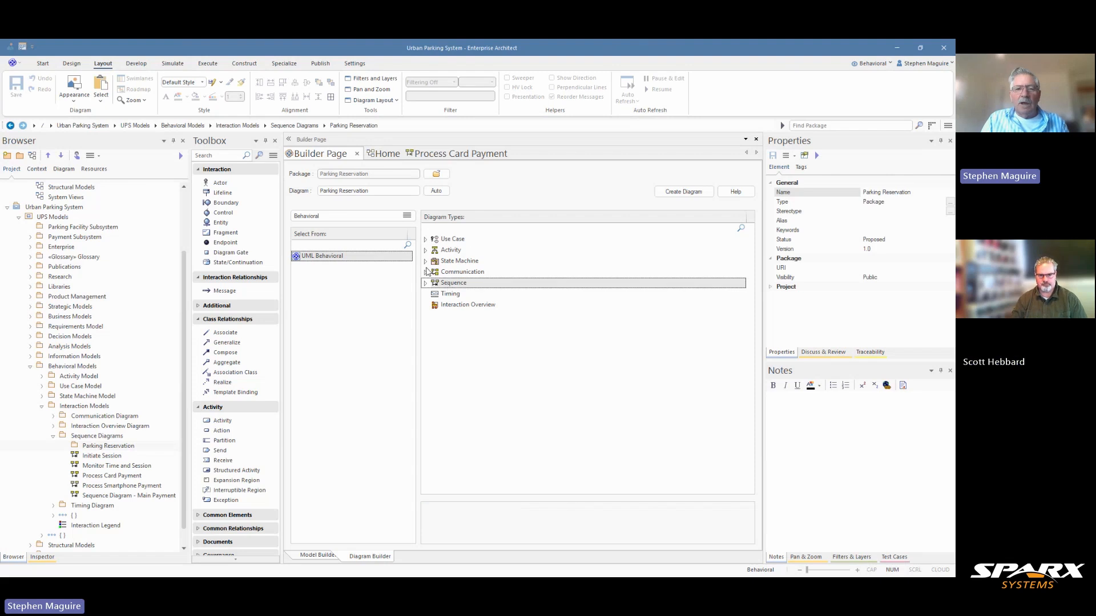
click(684, 192)
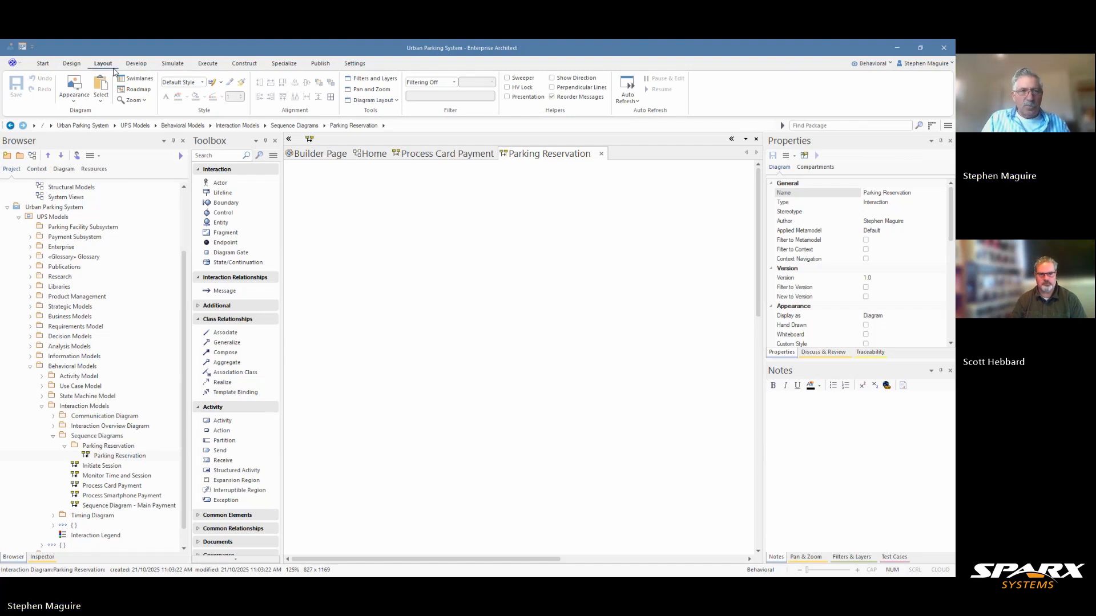
Step: Place the existing Motorist actor from the Parking Meter System's Actors package onto the Parking Reservation diagram as a link
key(ctrl+f)
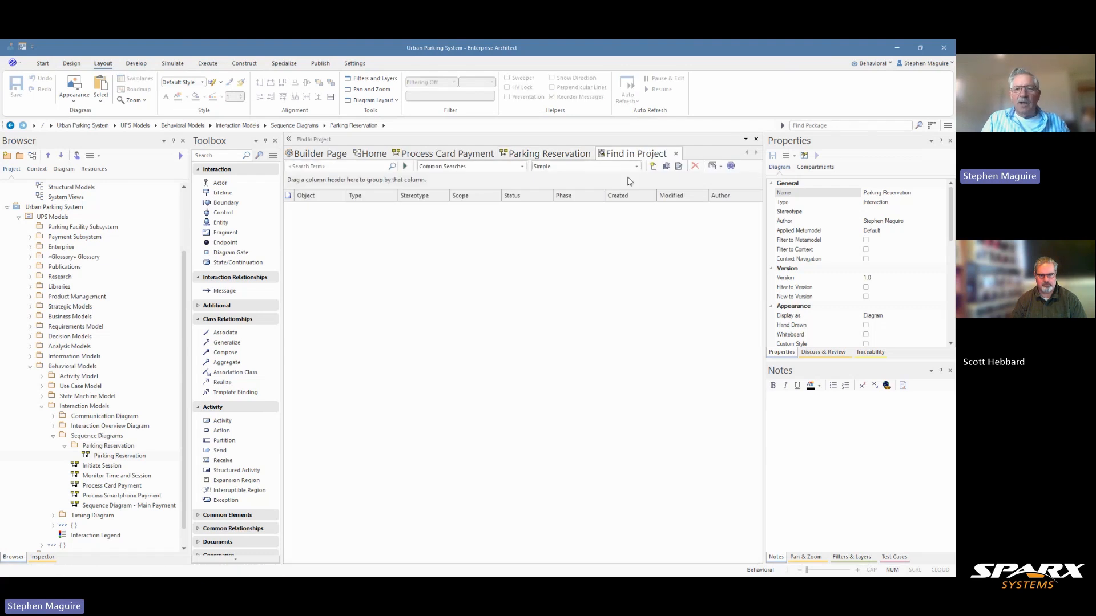
click(676, 154)
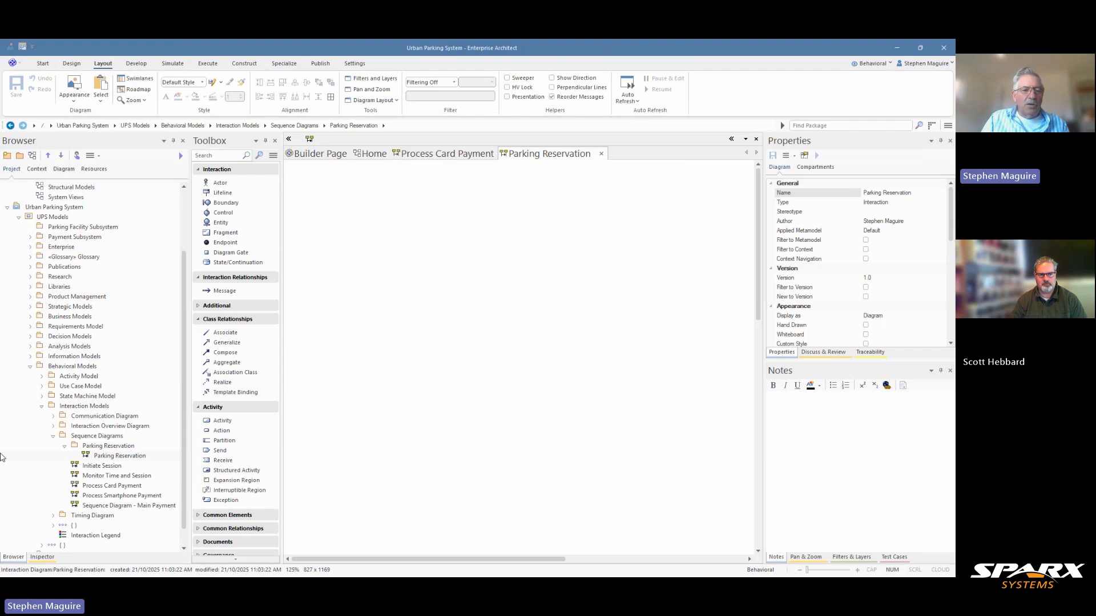
click(42, 385)
click(104, 416)
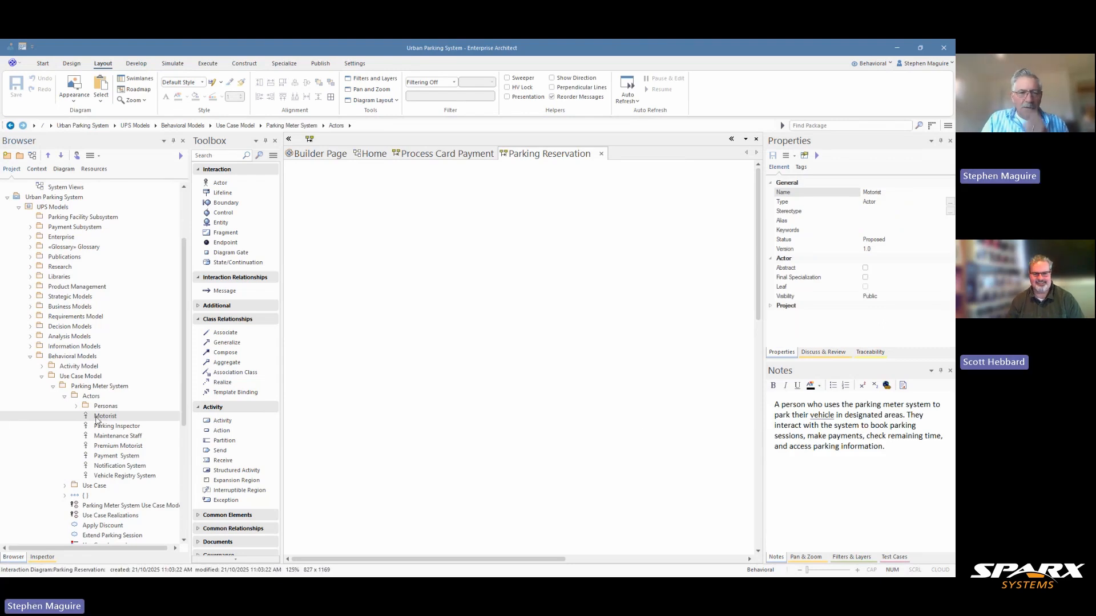
drag(102, 418, 320, 211)
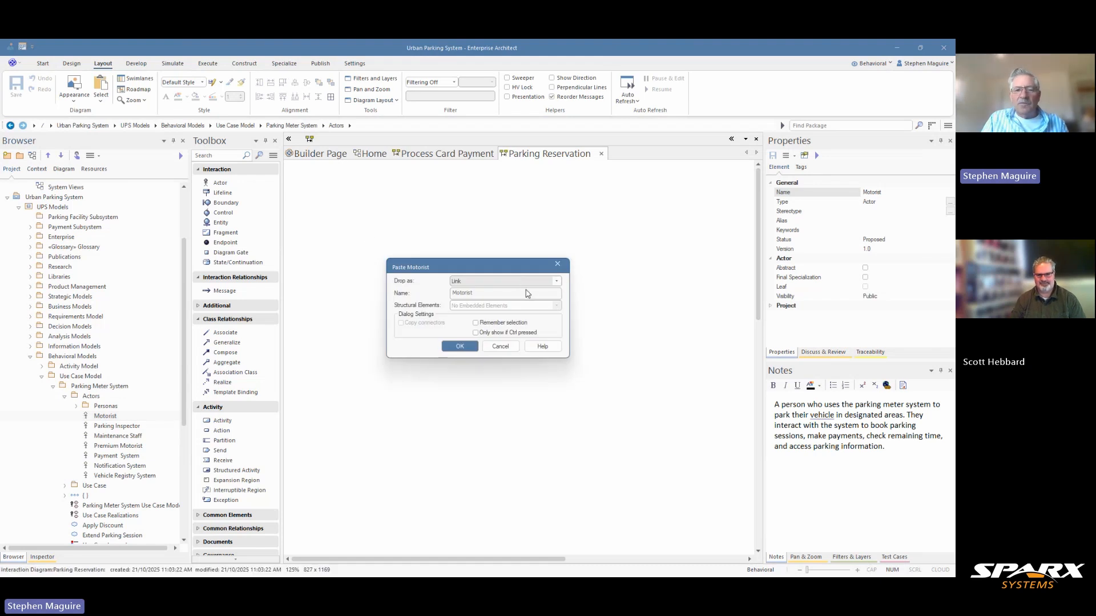
click(556, 281)
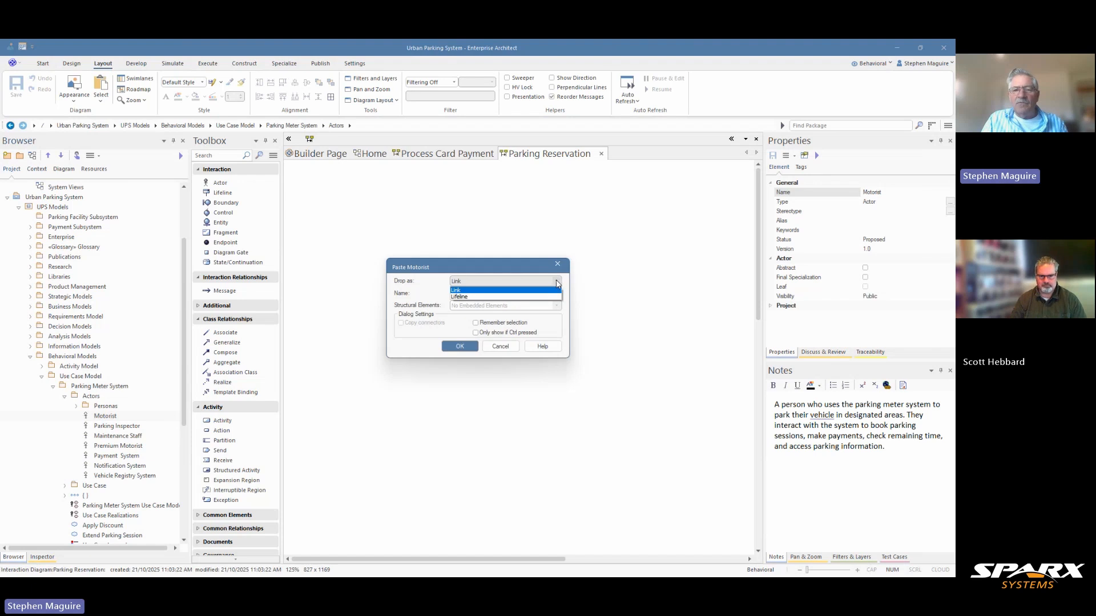
click(556, 282)
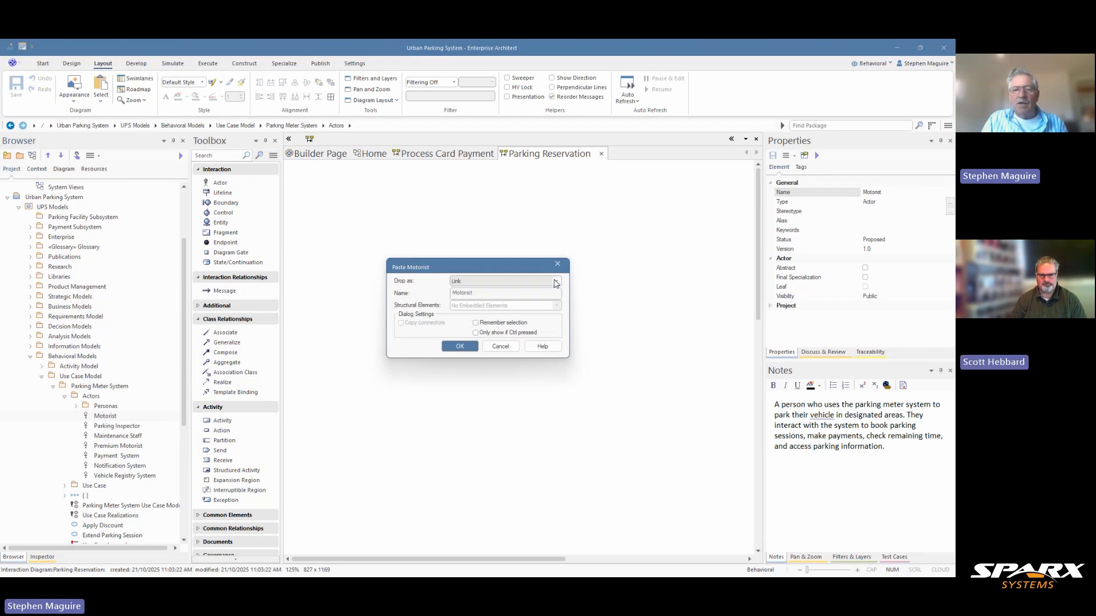
click(460, 347)
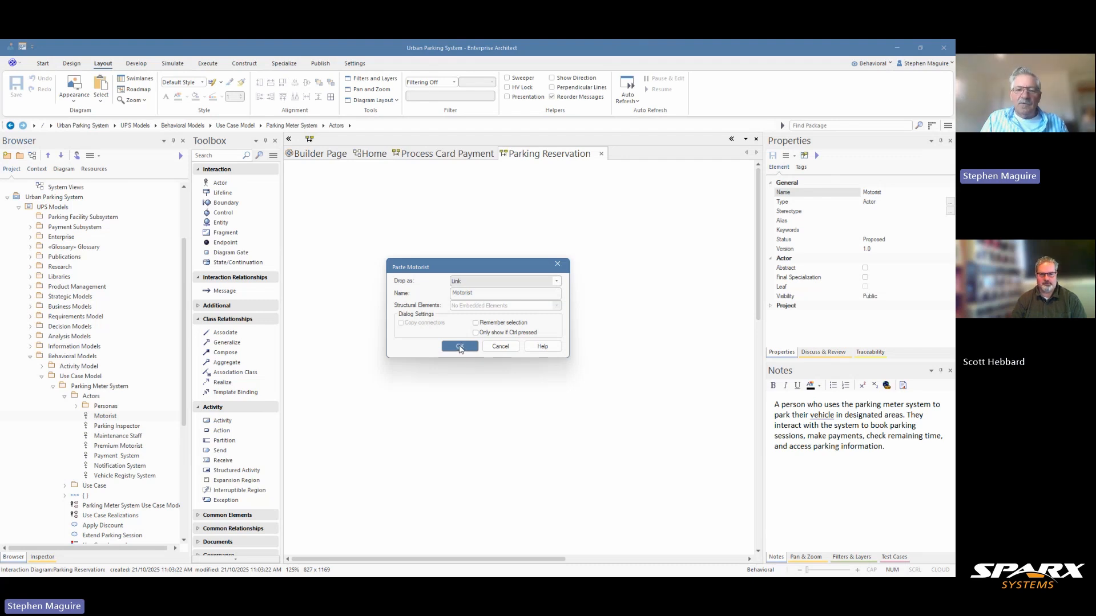
click(460, 347)
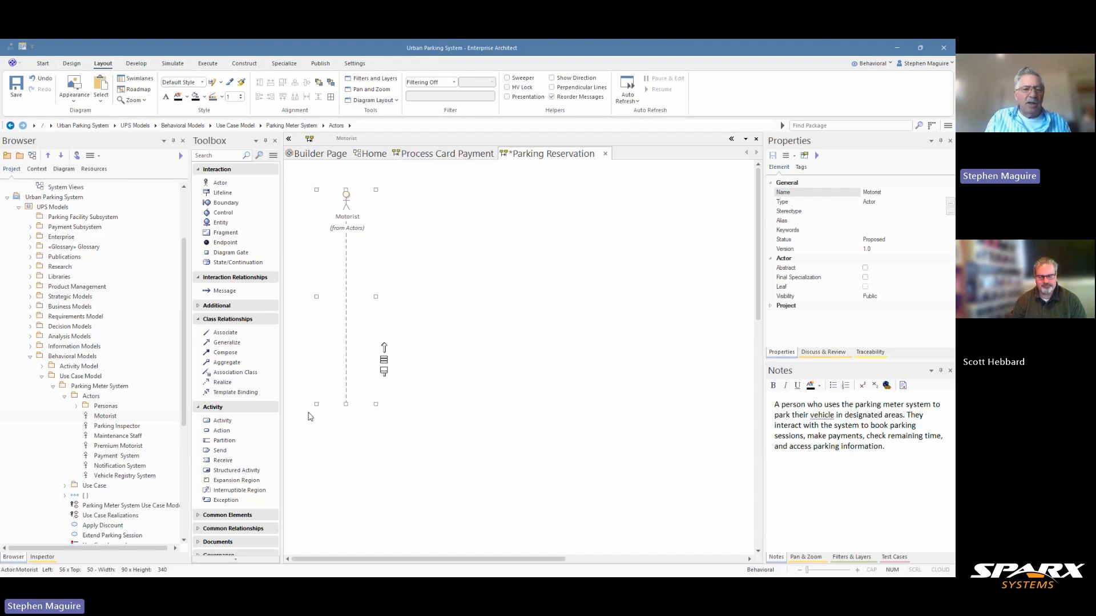
Step: Collapse the Use Case Model package and expand Structural Models and its Component Model package in the project tree
scroll(103, 358, down, 7)
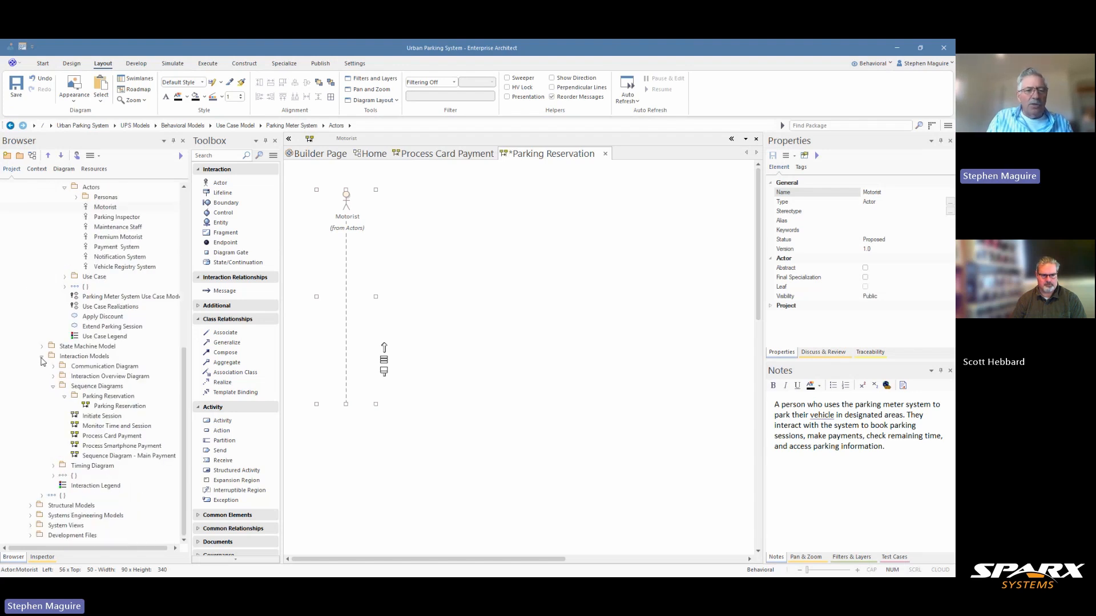
scroll(81, 264, up, 2)
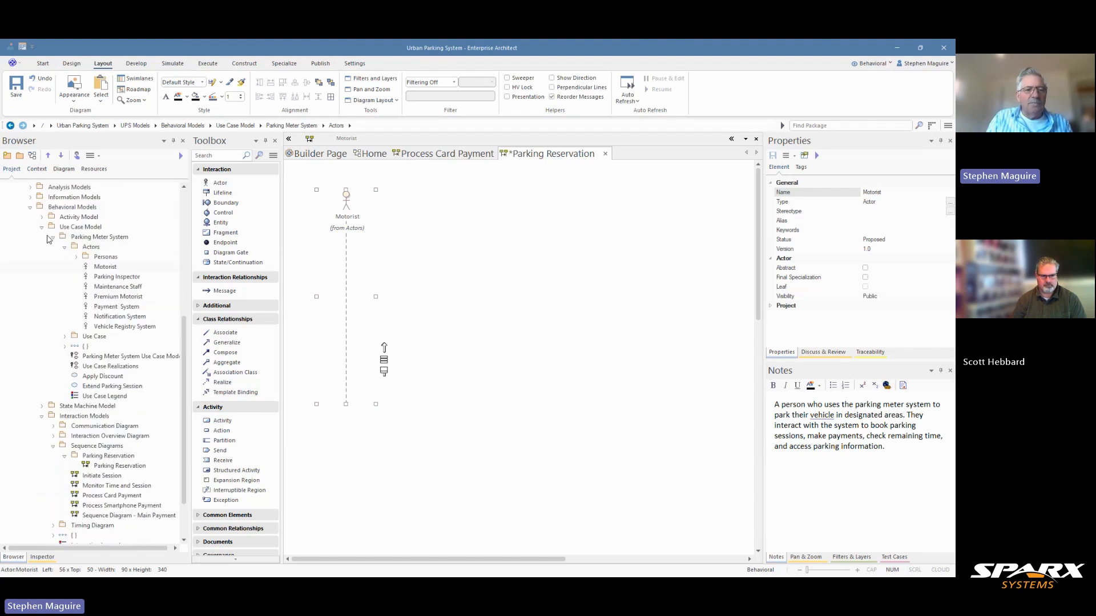
click(42, 227)
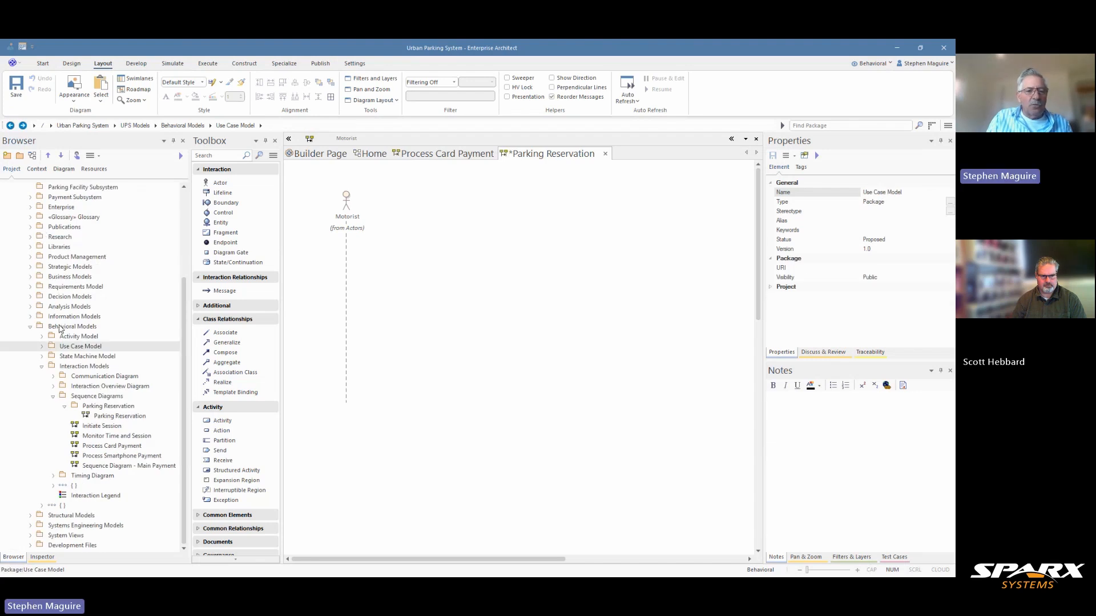
click(30, 517)
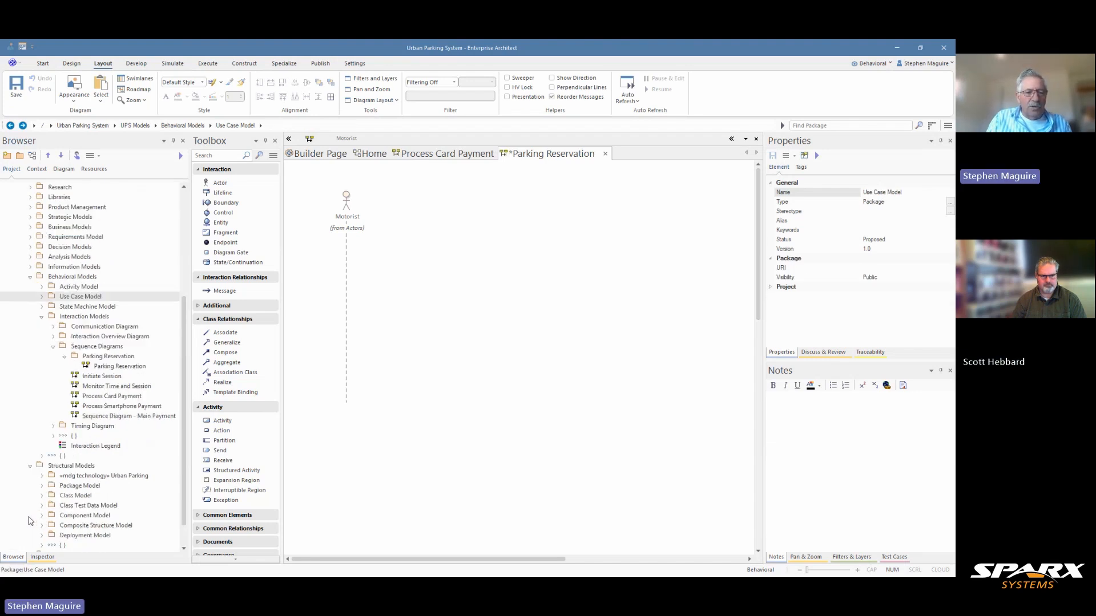
scroll(57, 469, down, 1)
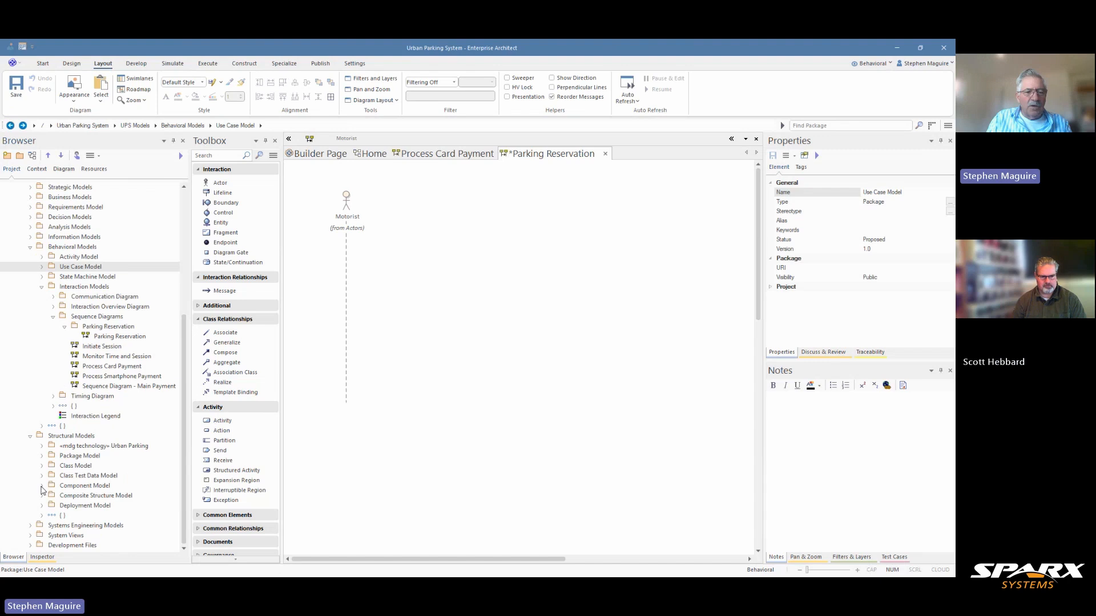
click(41, 485)
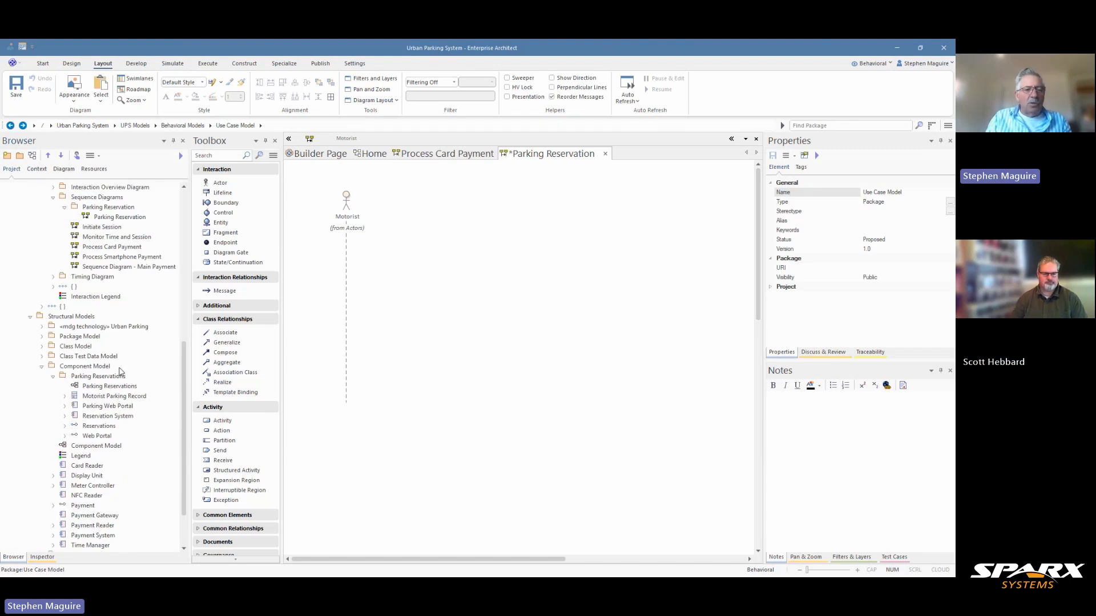
Step: View the Component Model diagram in the Component Model package and close it
double_click(91, 447)
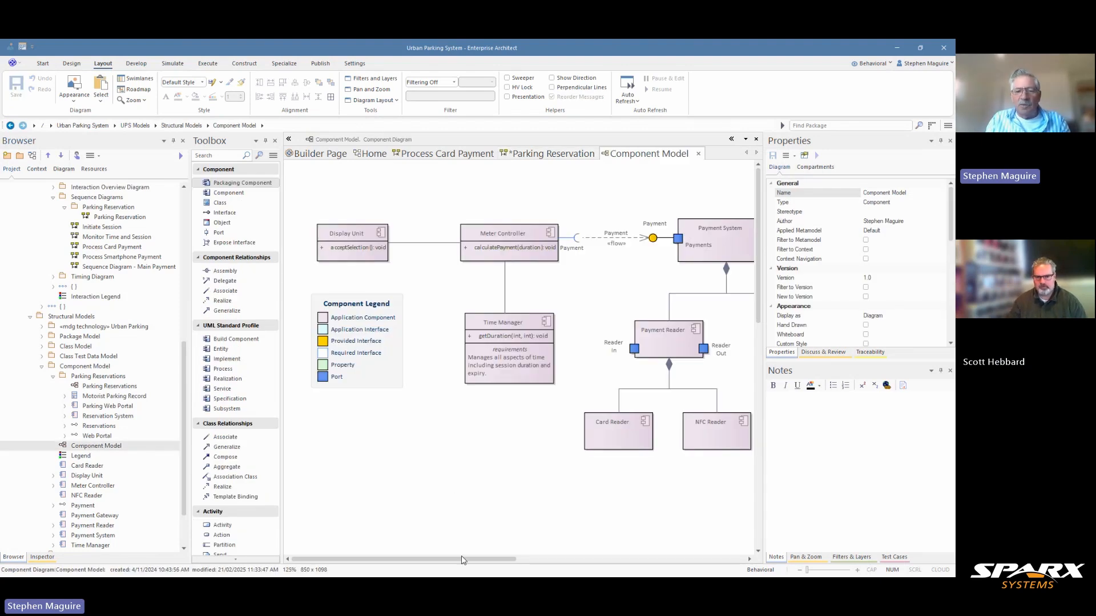
drag(463, 560, 438, 548)
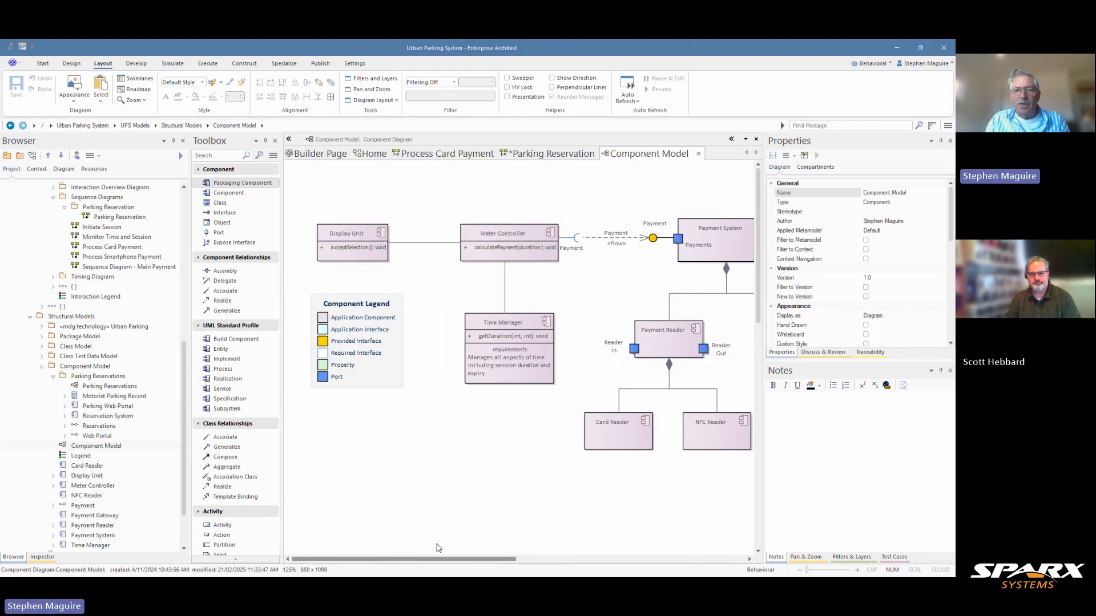
click(698, 154)
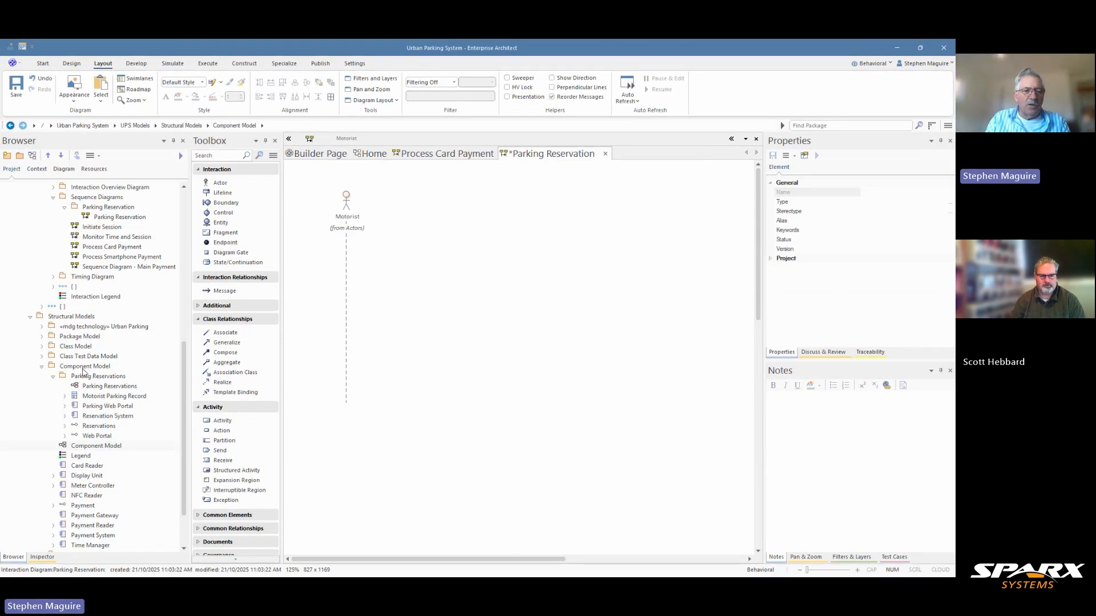
Step: Open the Parking Reservations component diagram and read the notes of its Parking Web Portal and Reservation System components and both interfaces
double_click(106, 387)
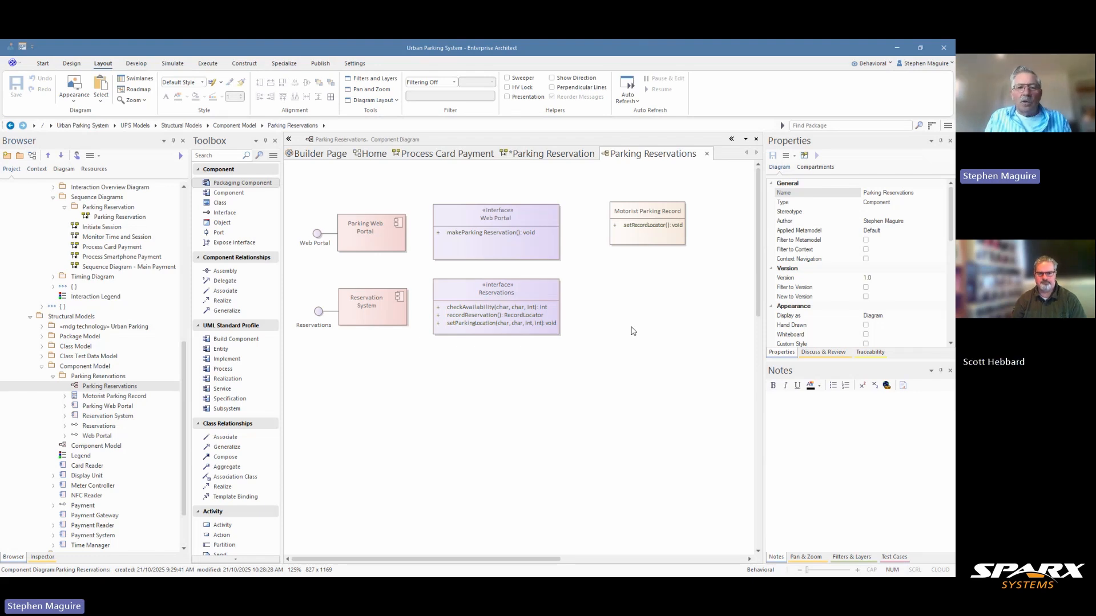
click(395, 233)
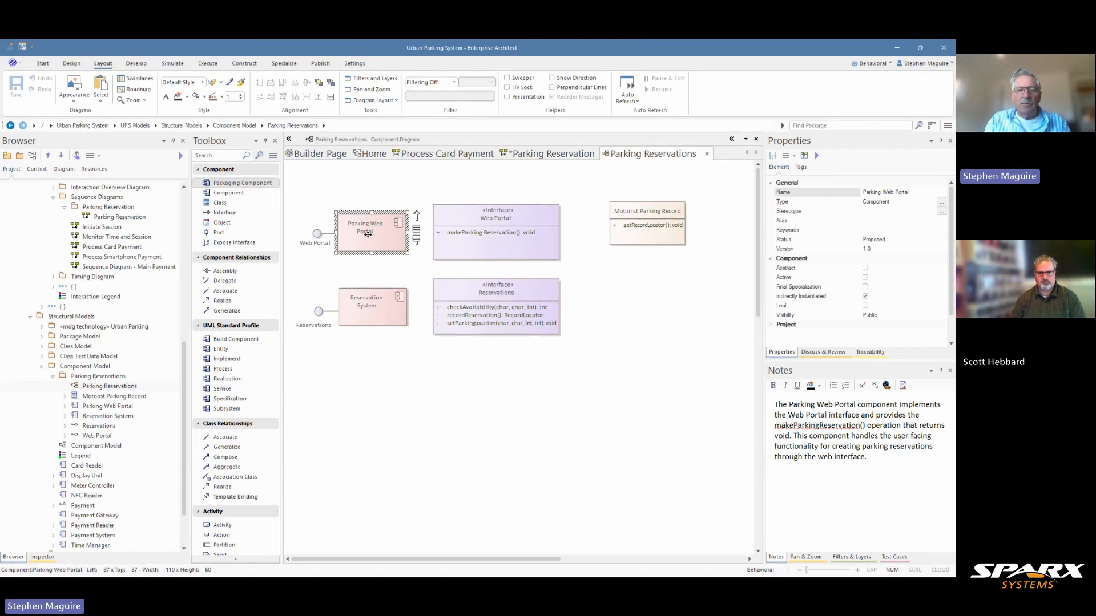
click(378, 307)
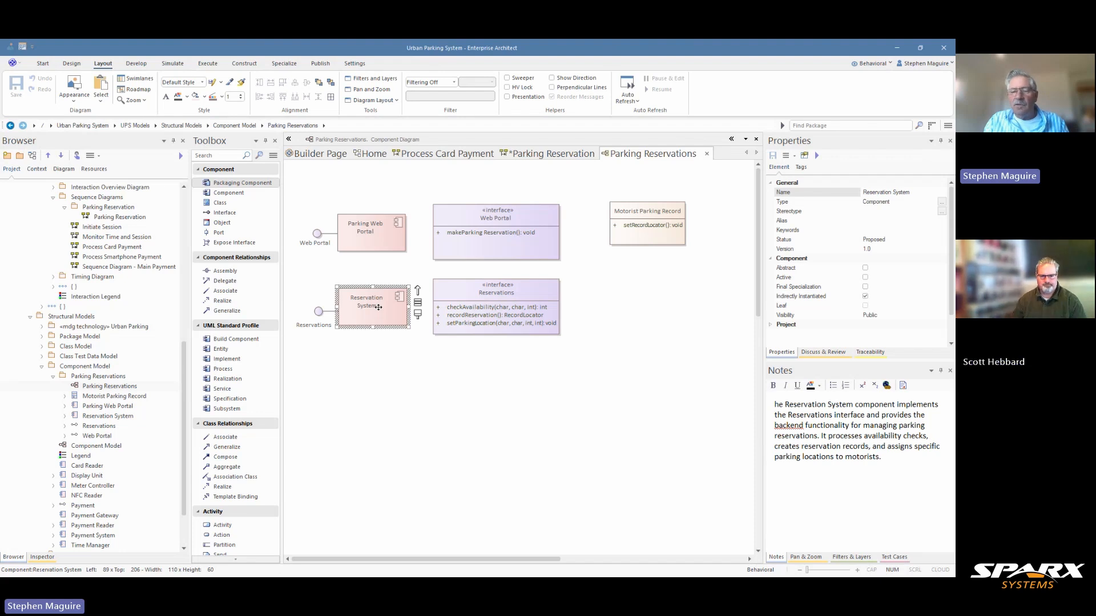
click(507, 221)
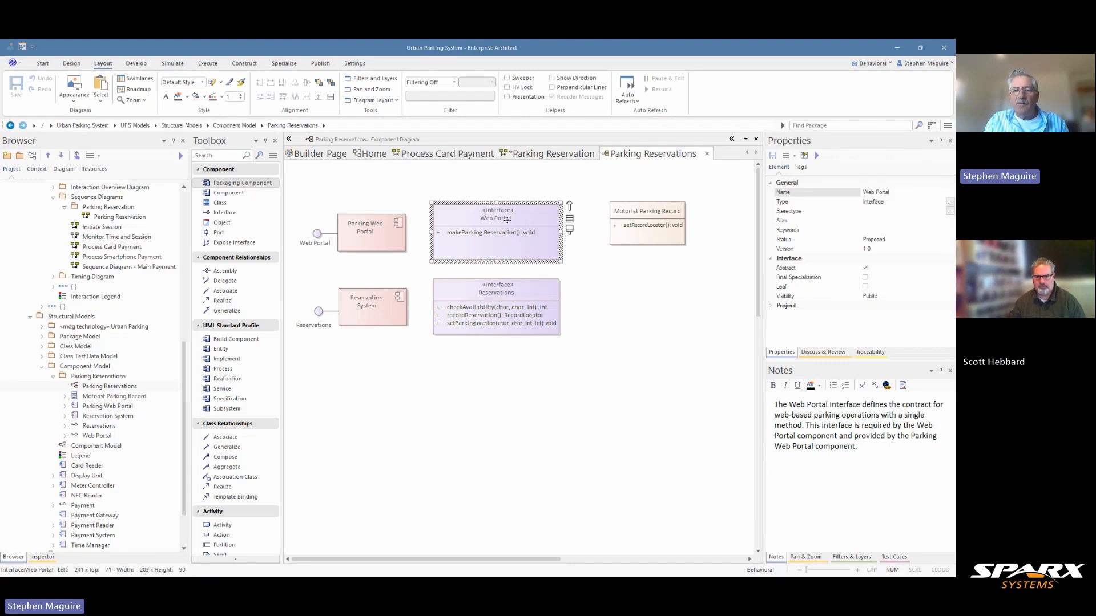
click(506, 299)
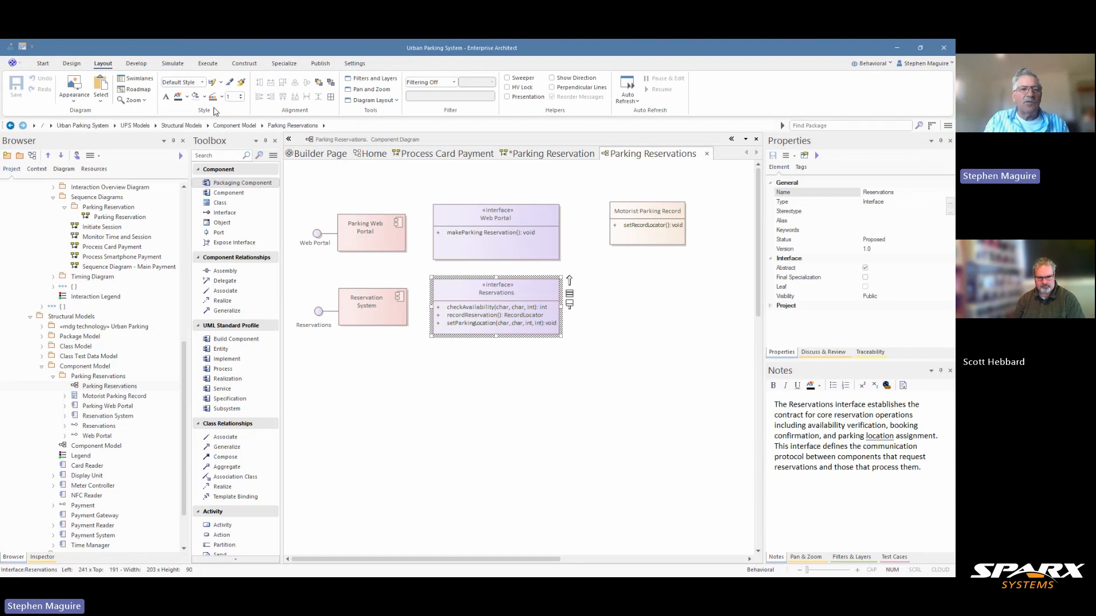
Step: Show the element Features window below the diagram and make it slightly taller
click(44, 64)
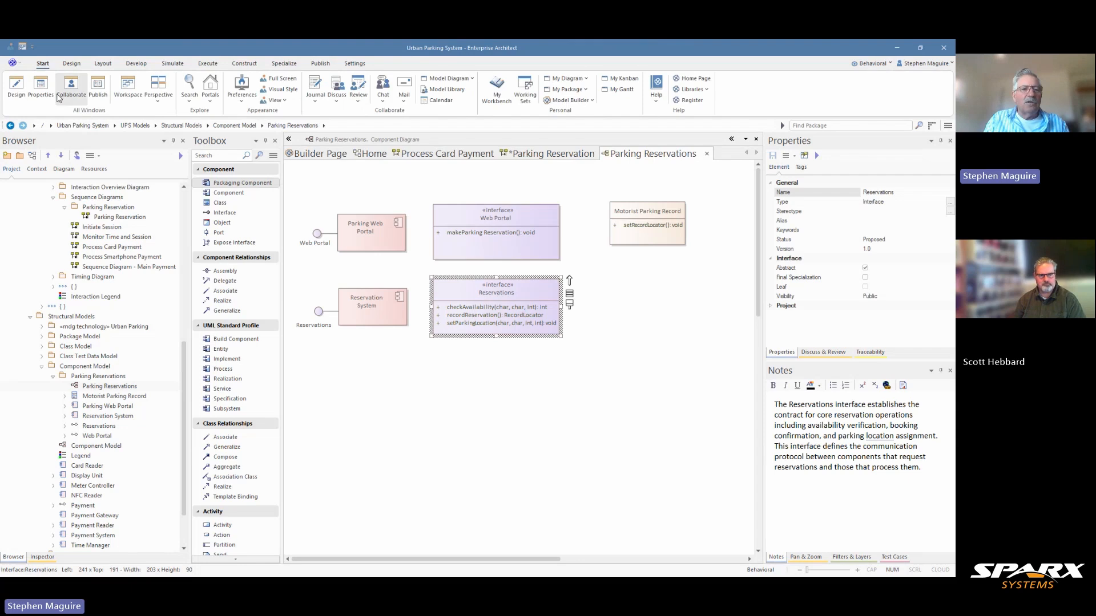
click(42, 87)
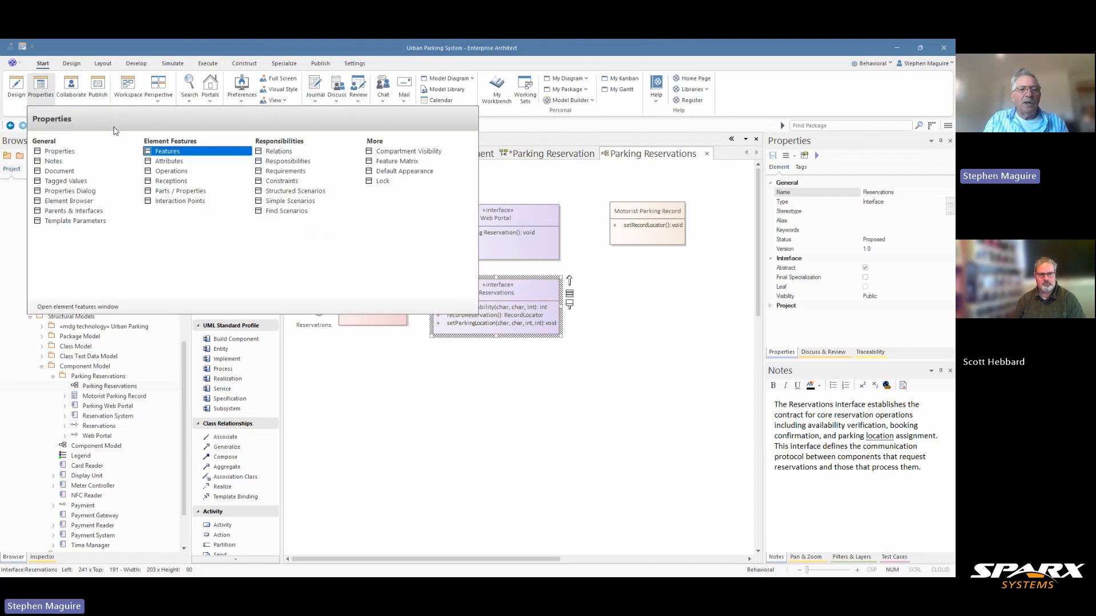
click(168, 151)
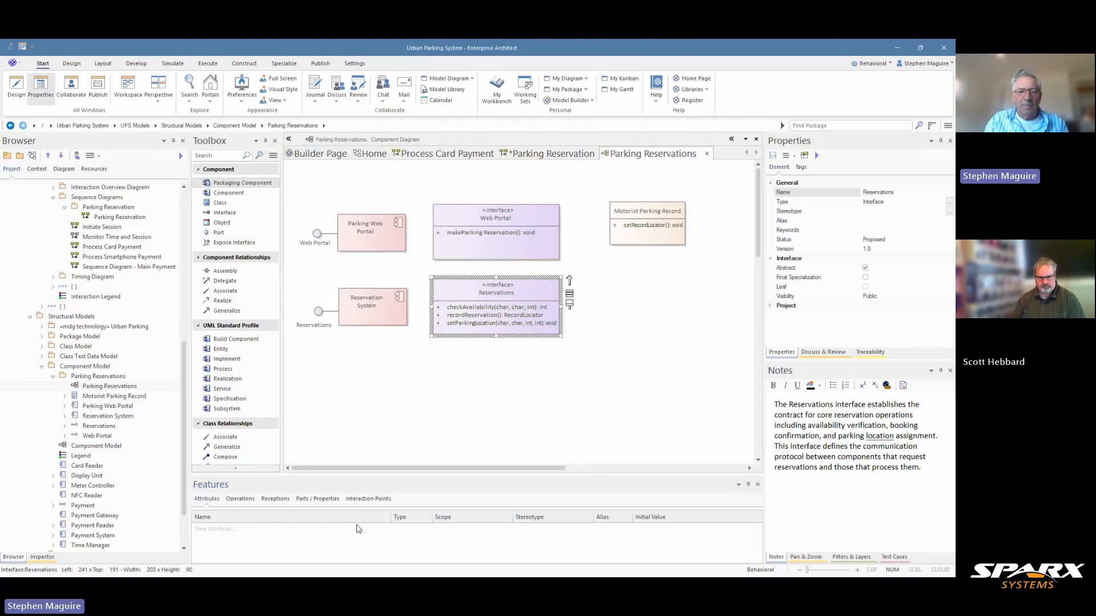
drag(489, 475, 489, 457)
Step: Examine the operations defined on the Web Portal interface and on the Reservations interface
click(499, 238)
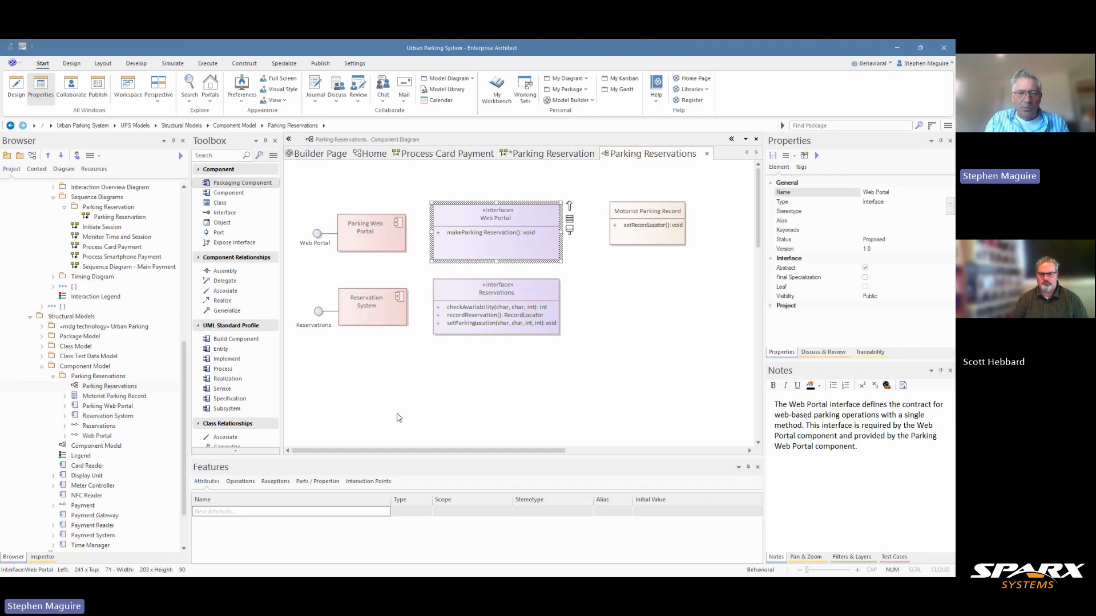
click(239, 482)
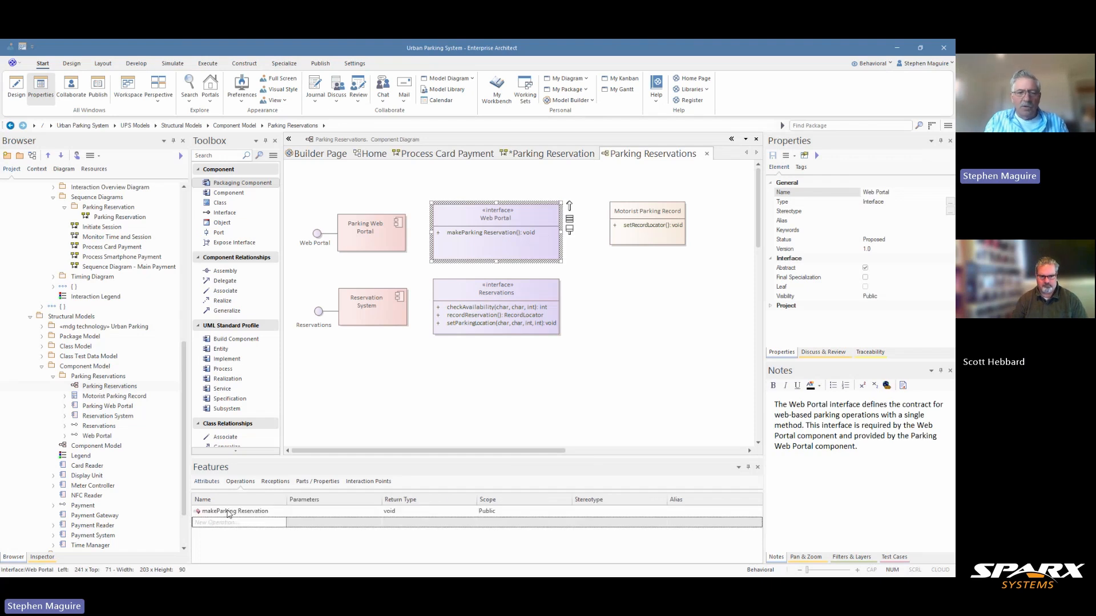
click(475, 294)
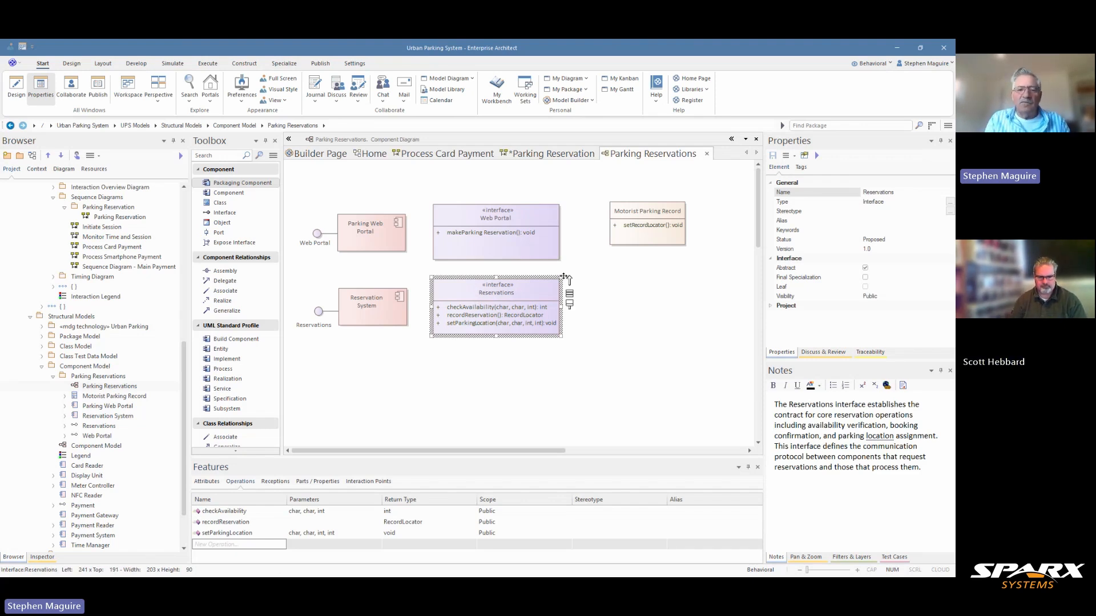
Step: Look through the Reservations interface's attributes, receptions and interaction points, and return to its operations list
click(208, 482)
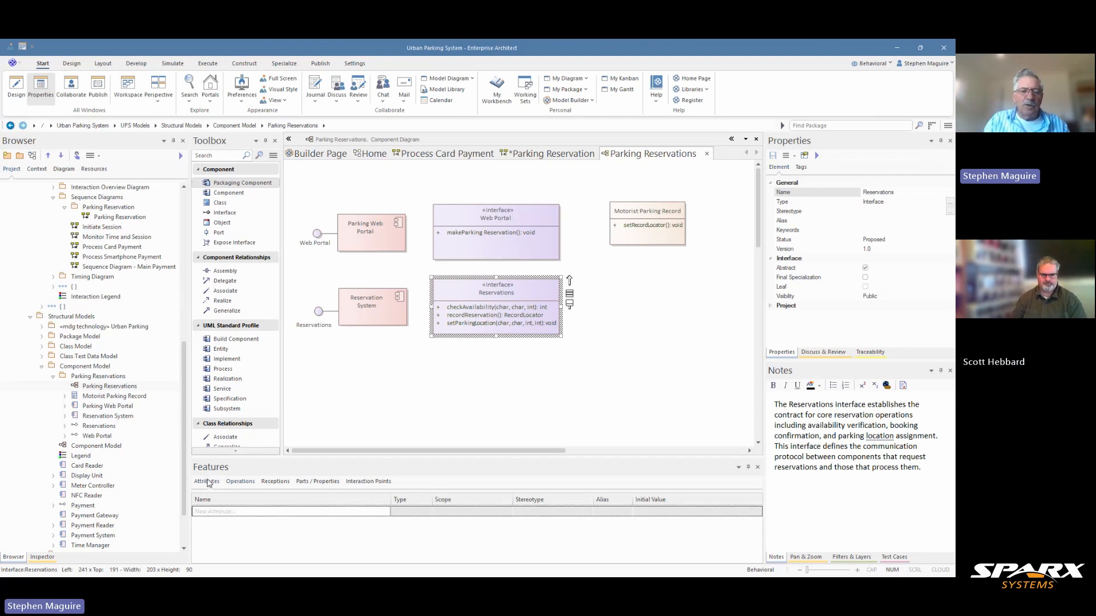
click(228, 482)
click(275, 482)
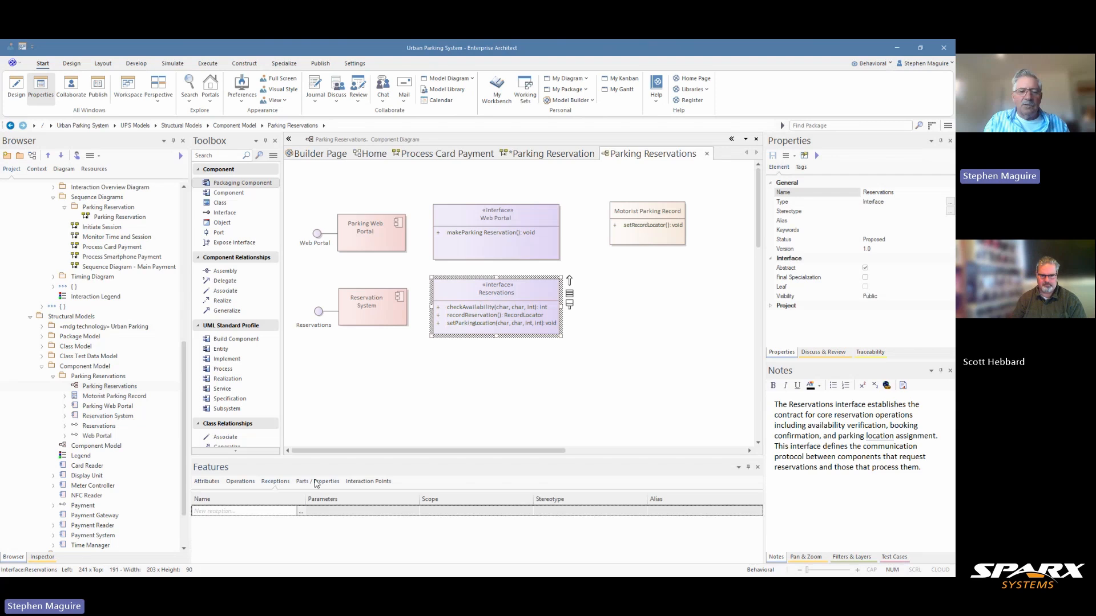
click(366, 482)
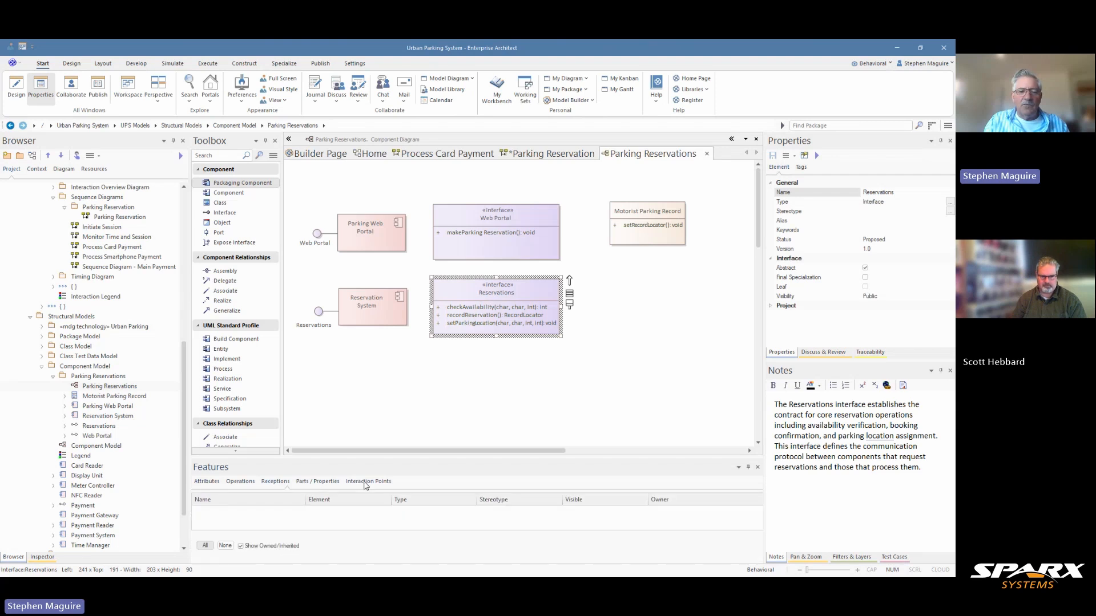
click(240, 483)
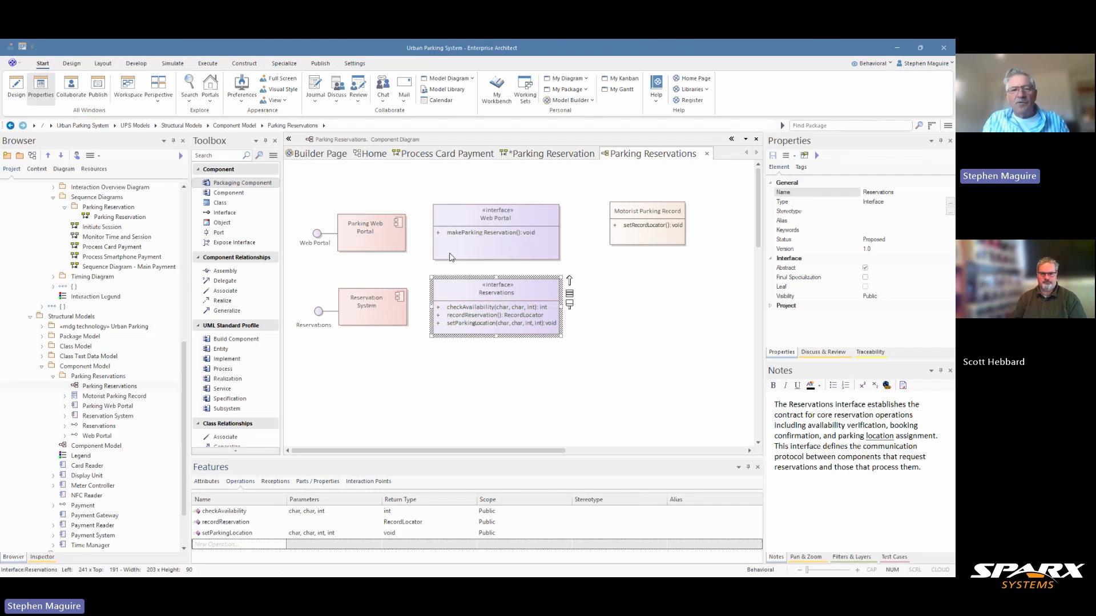
Step: Inspect the Parking Web Portal component and Web Portal interface, and check which interface its provided interface references without changing it
click(374, 239)
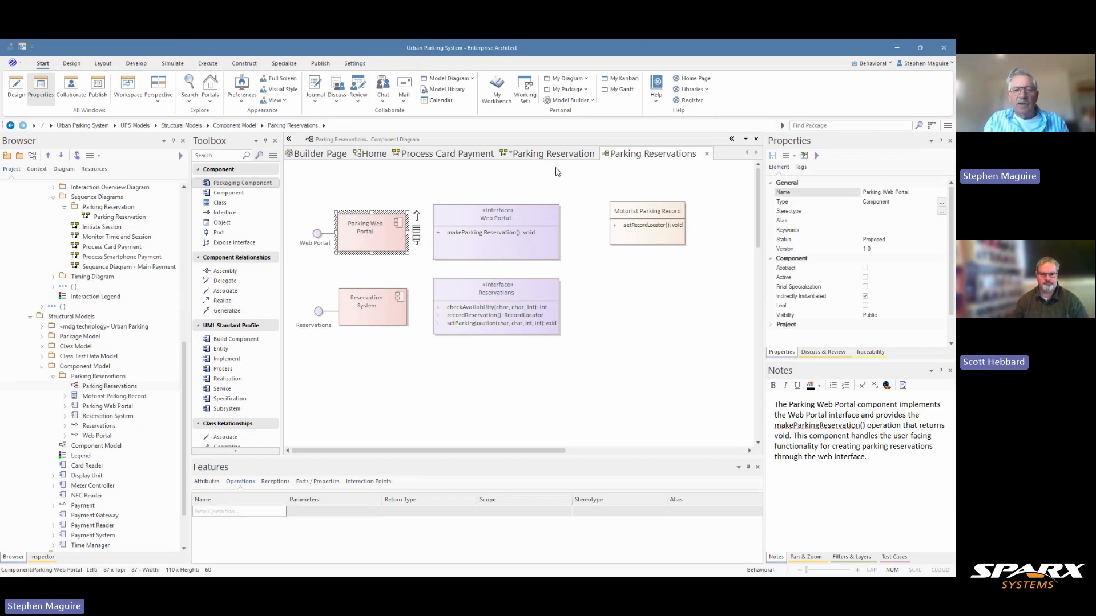
click(535, 219)
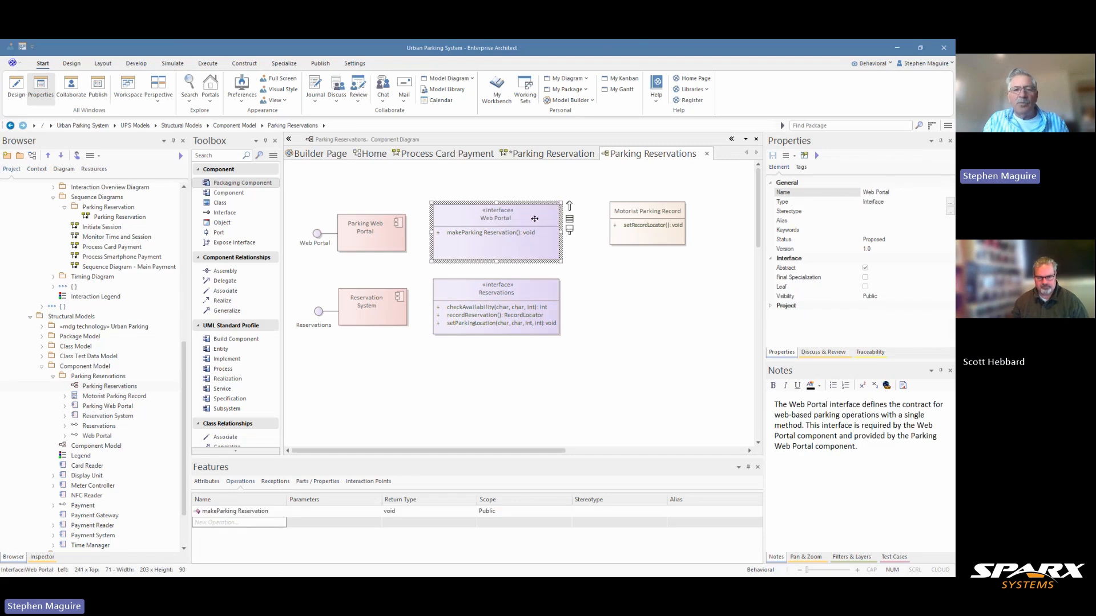
click(316, 234)
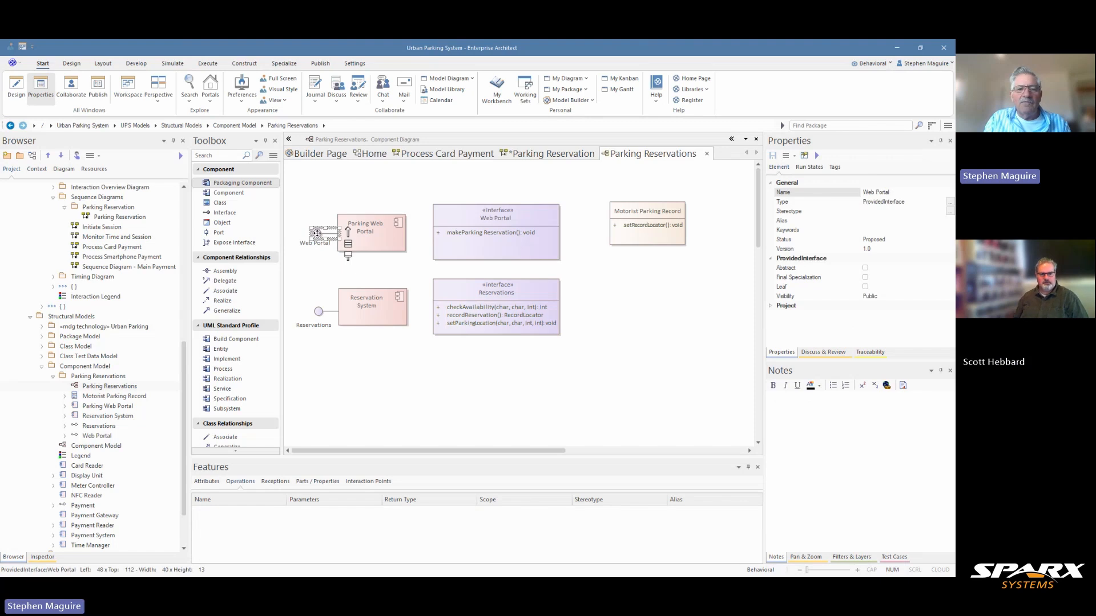
right_click(316, 234)
mouse_move(365, 272)
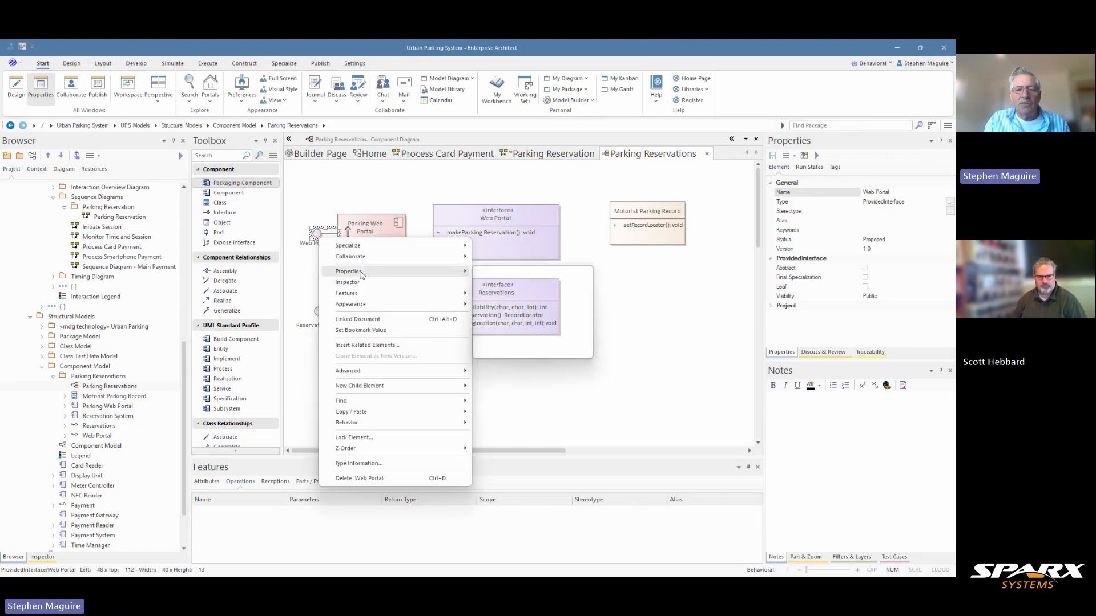
click(505, 274)
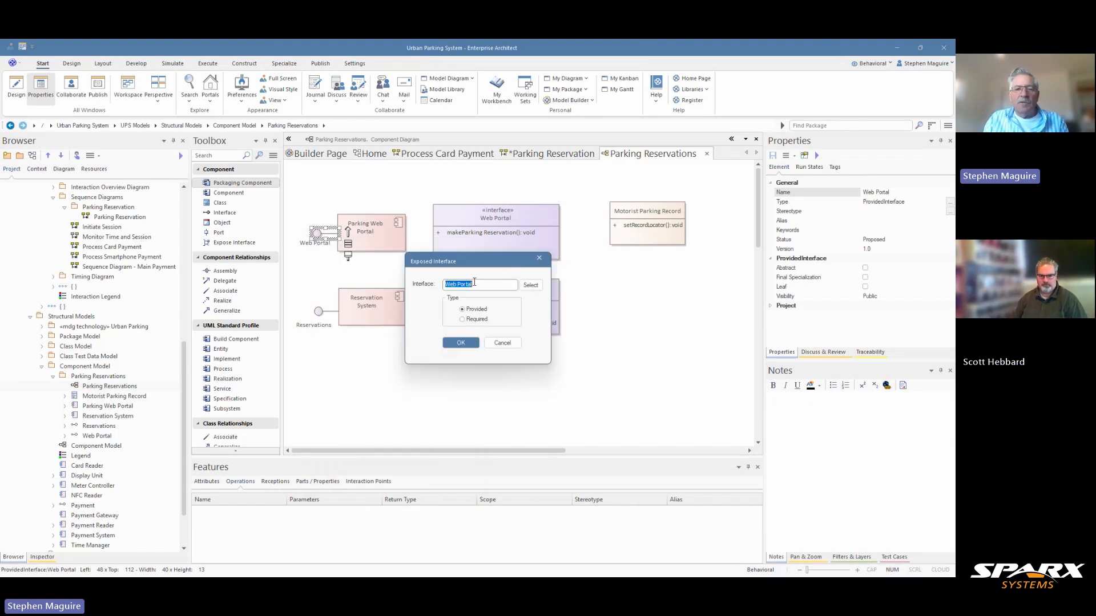
click(530, 285)
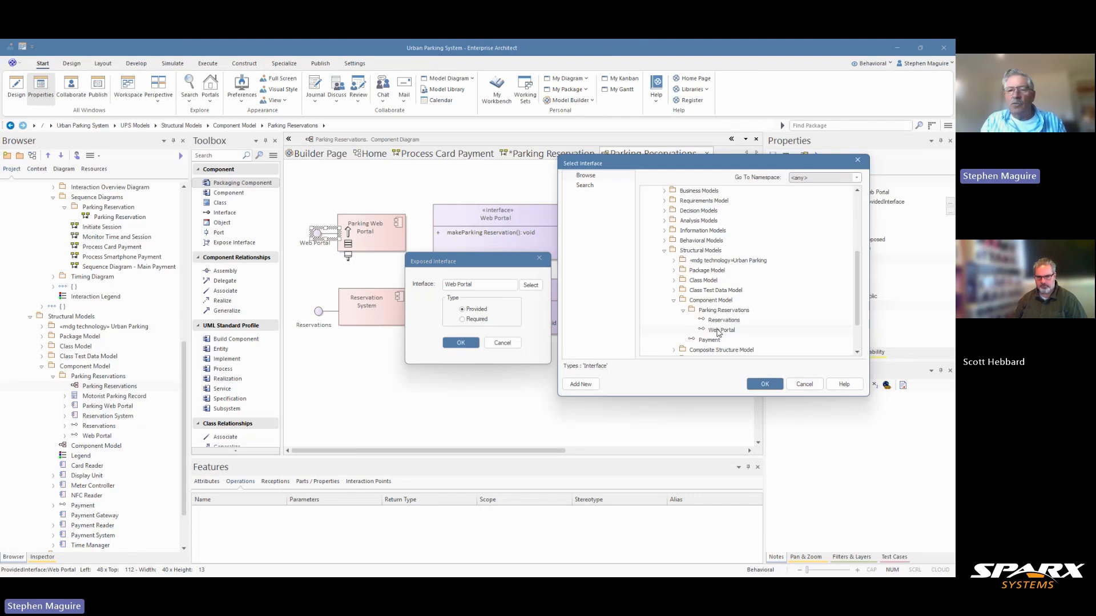
click(804, 384)
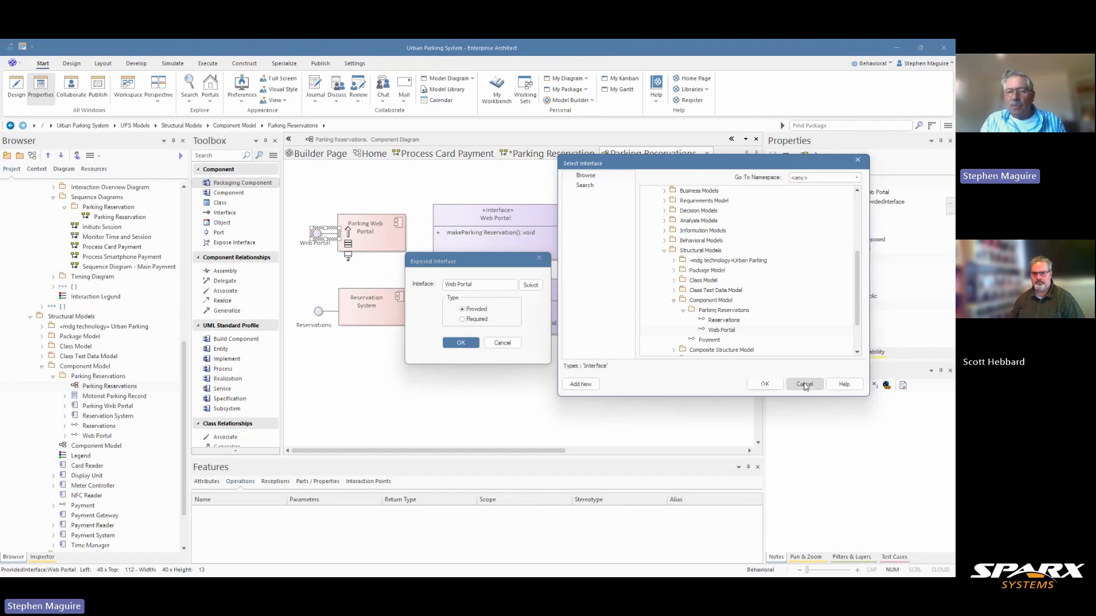
click(501, 344)
Step: Check which interface the Reservation System's provided interface references, leaving the reference as it is
click(317, 313)
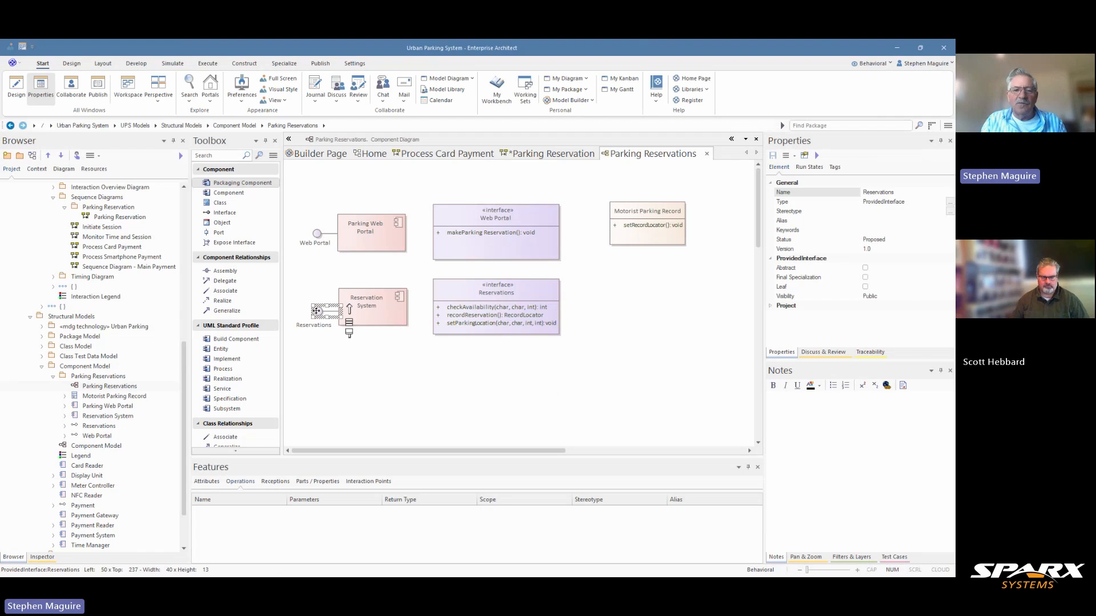
right_click(315, 311)
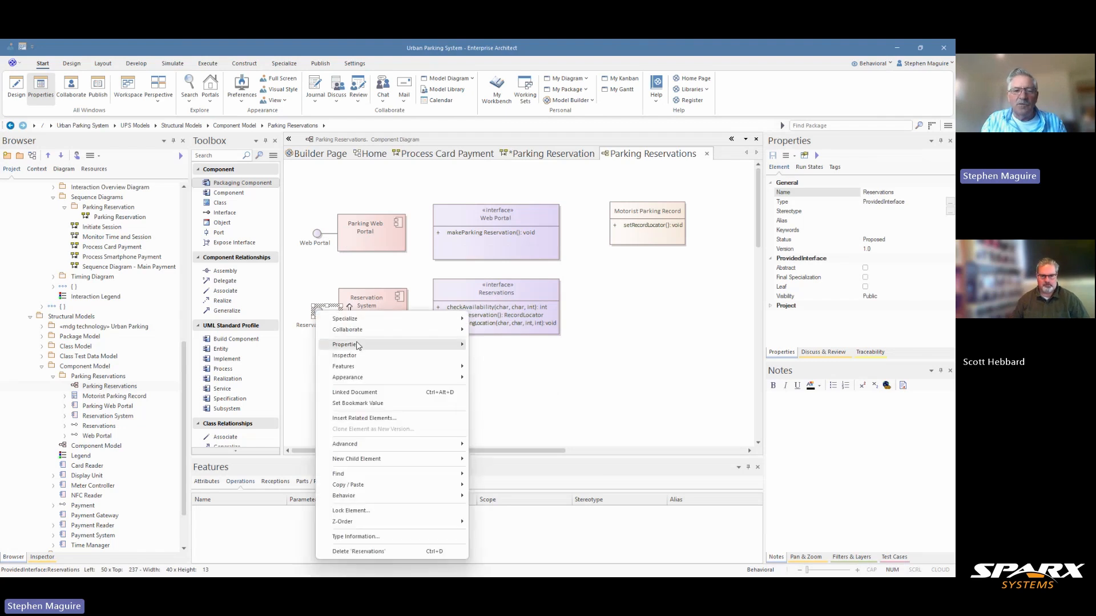
mouse_move(359, 344)
click(501, 349)
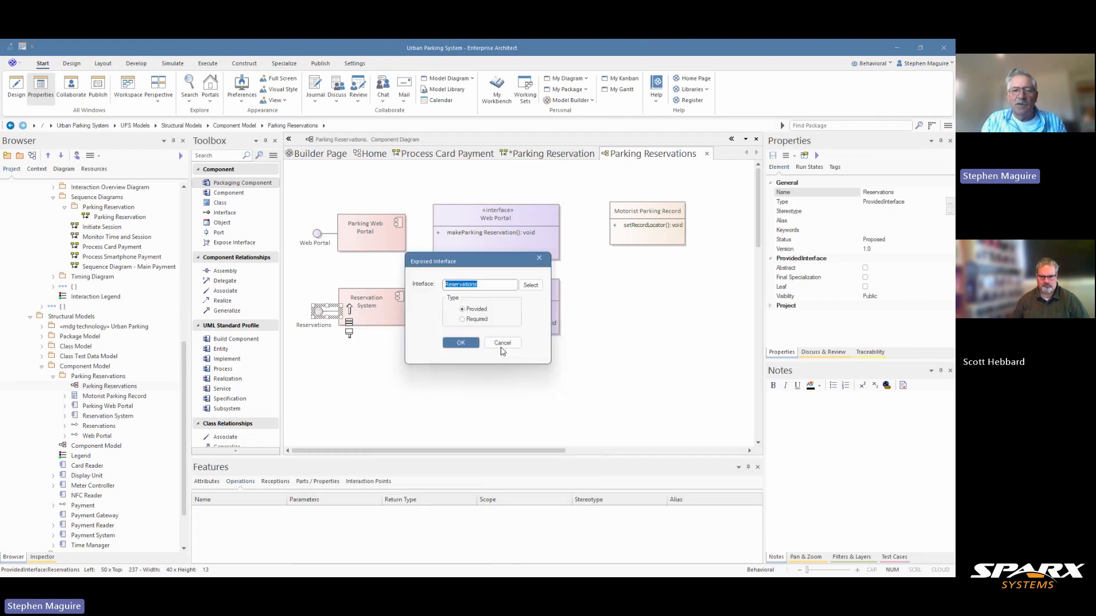
click(530, 287)
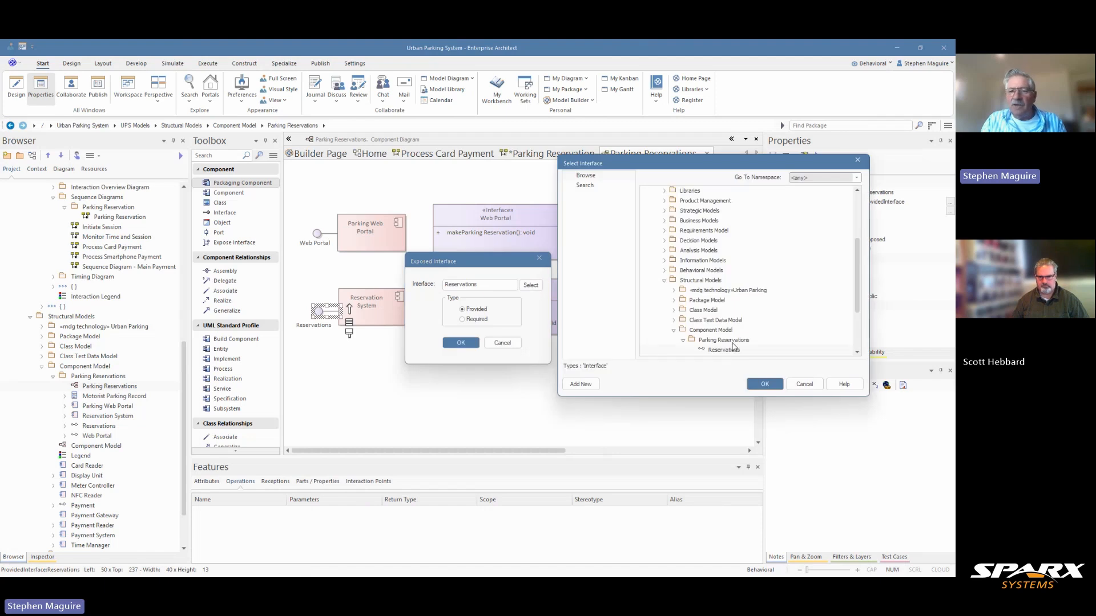
click(804, 385)
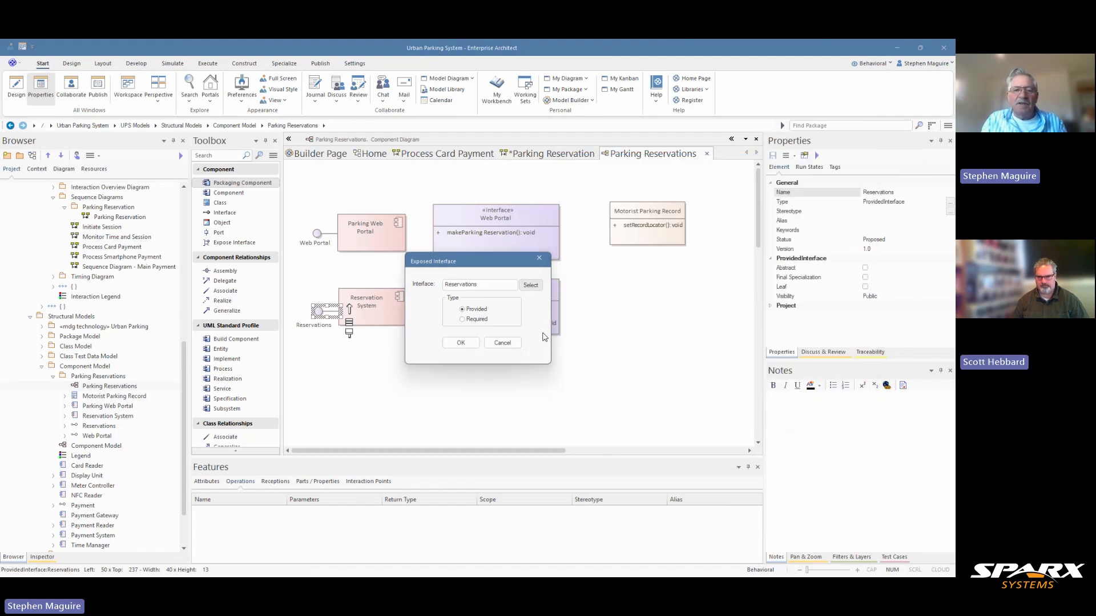
click(499, 345)
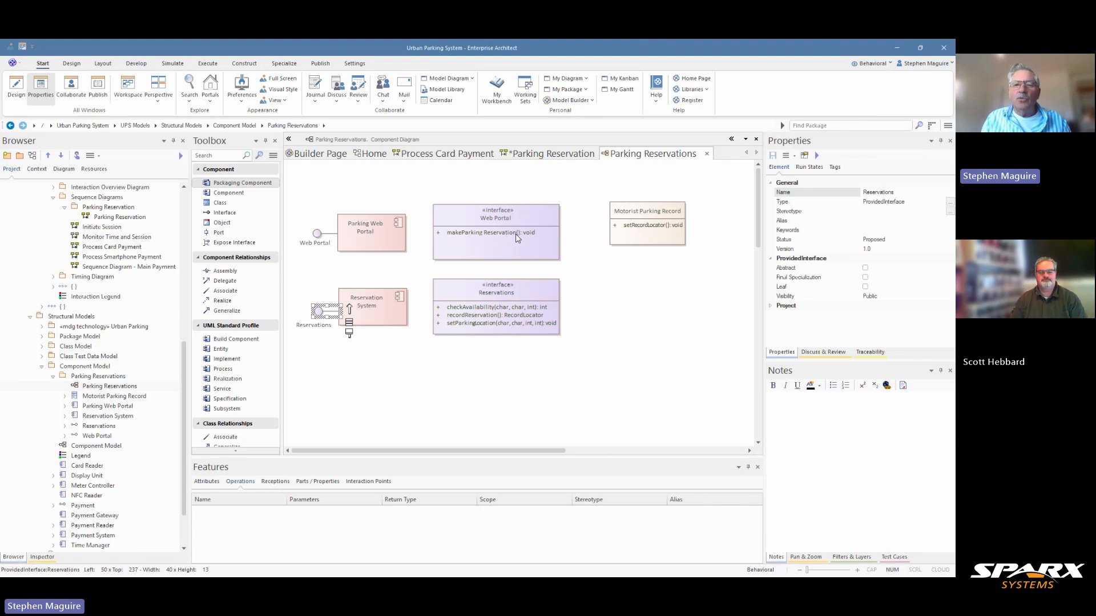
Step: Add the Parking Web Portal component to the Parking Reservation sequence diagram as a link, without including any structural elements
click(542, 154)
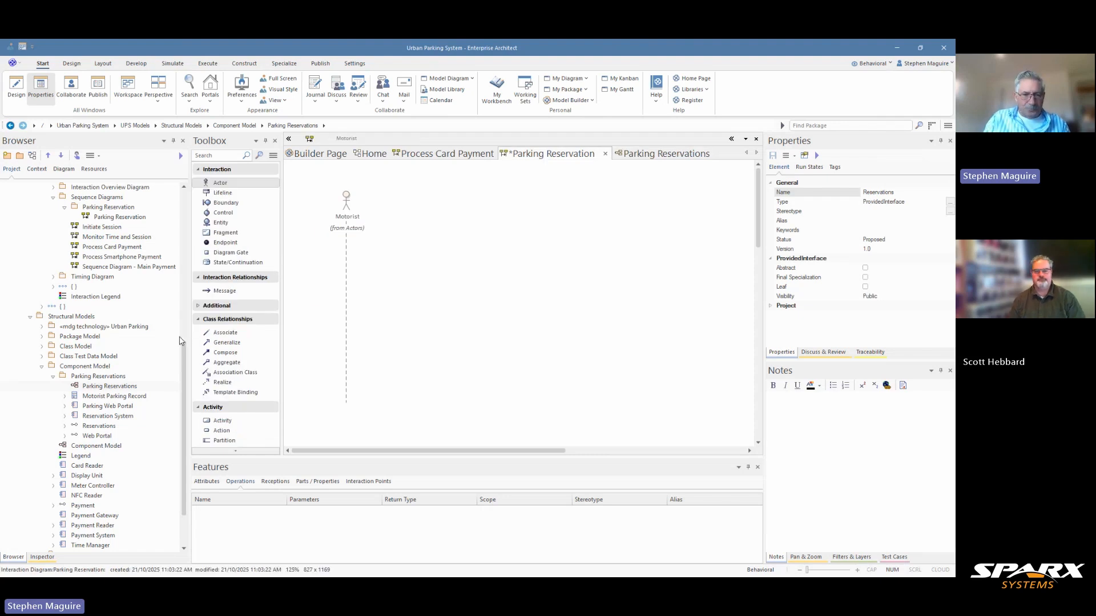
click(104, 408)
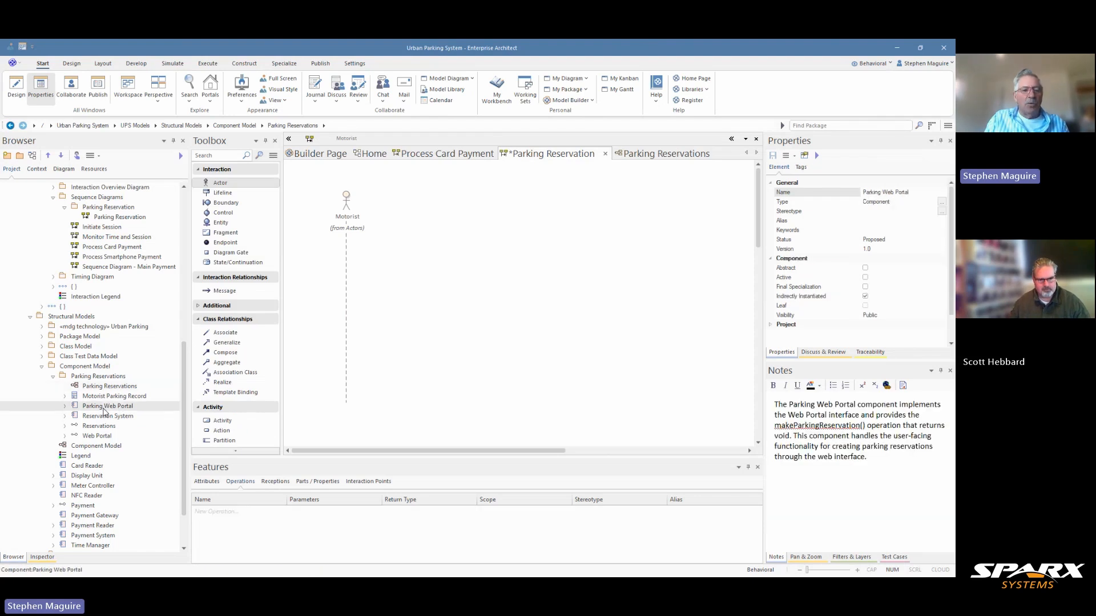
drag(102, 410, 413, 197)
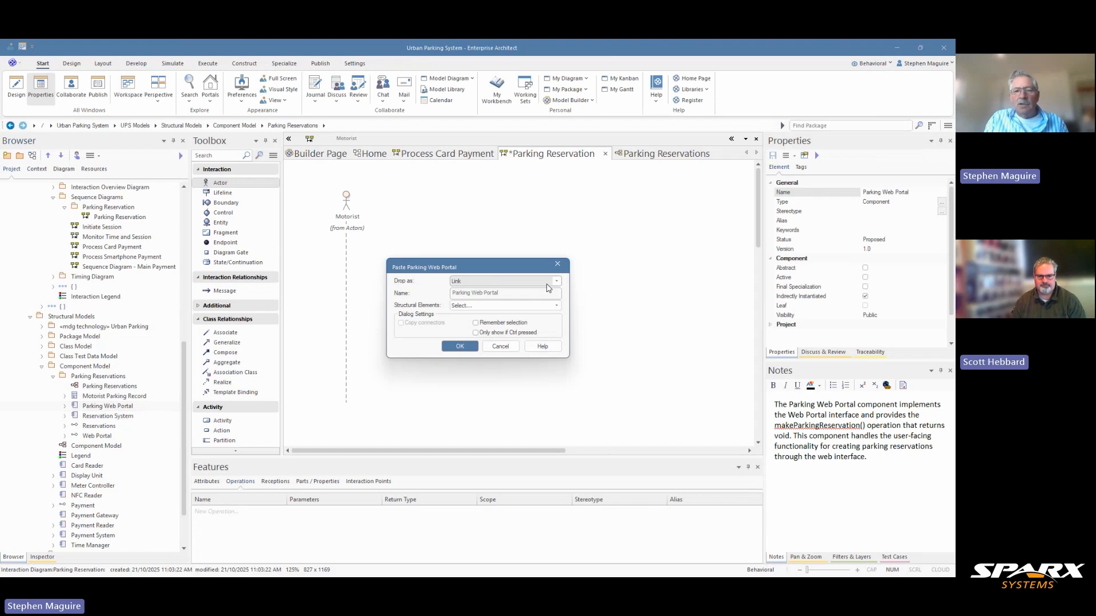
click(558, 282)
click(558, 282)
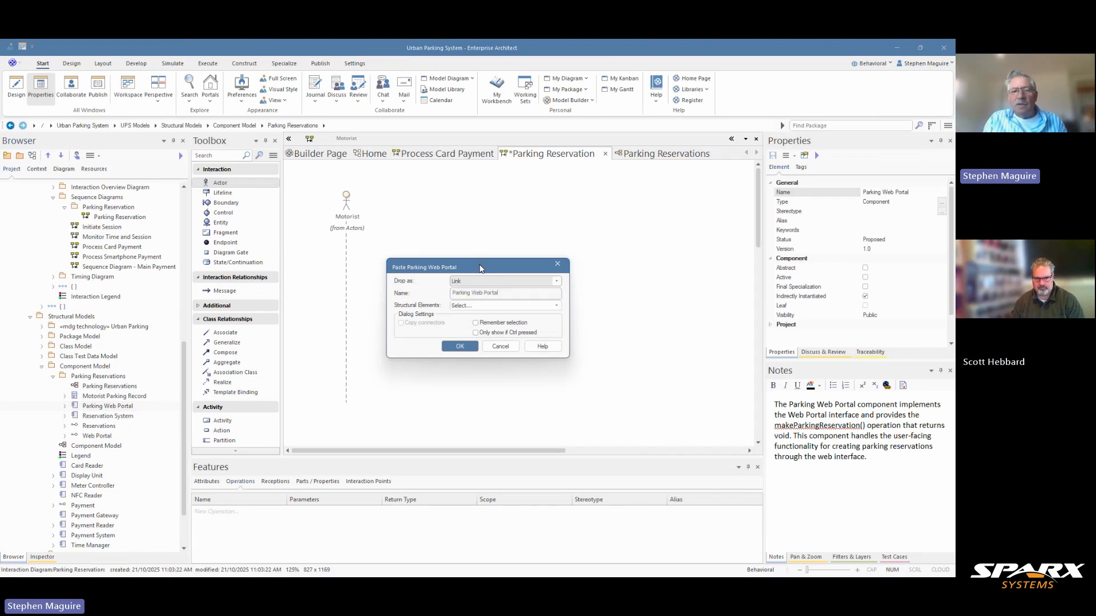
drag(478, 264, 496, 225)
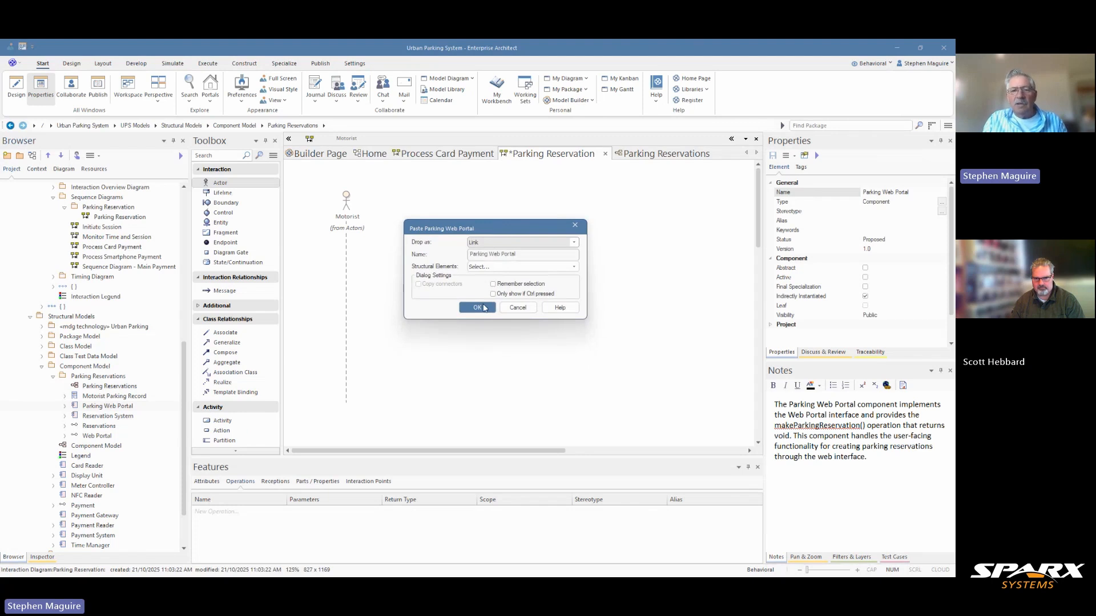
click(573, 267)
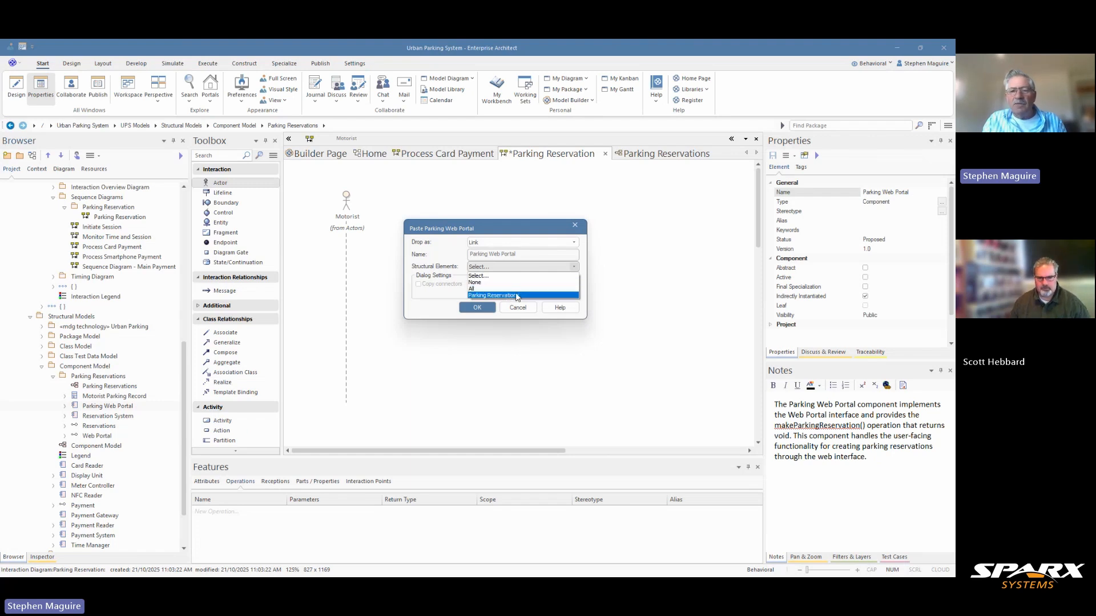
click(528, 230)
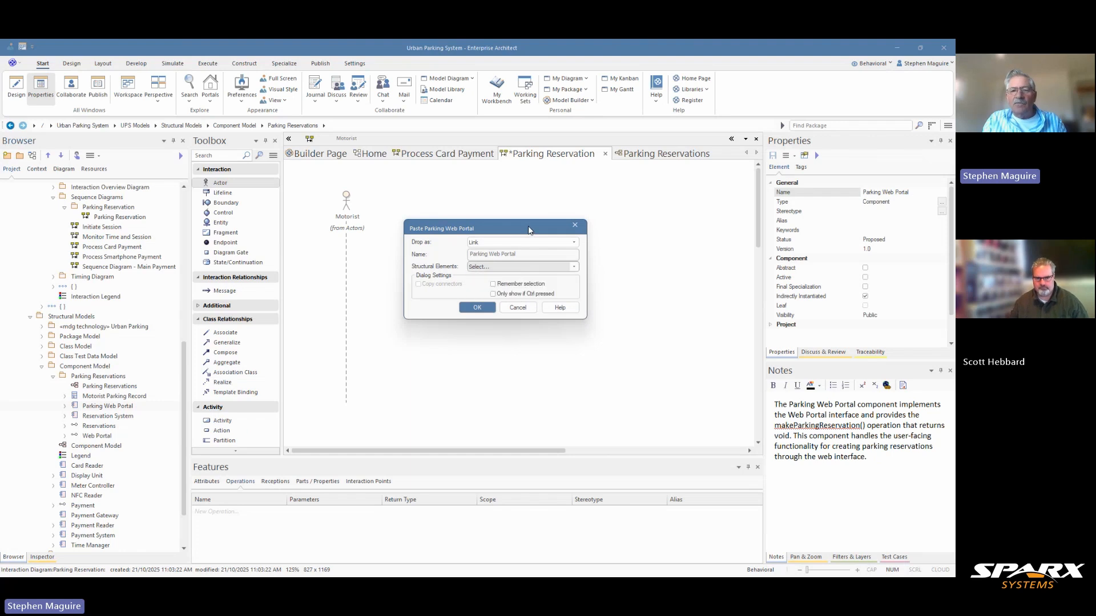
click(477, 308)
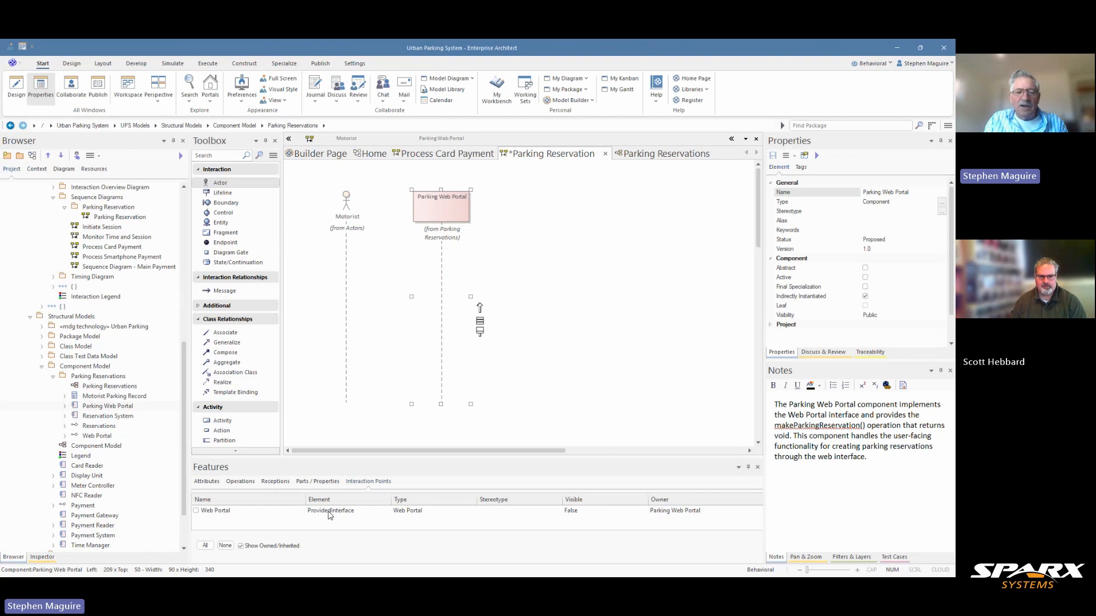
Step: Check the Web Portal provided interface on the component diagram, and make that interaction point visible on the Parking Web Portal lifeline
click(658, 155)
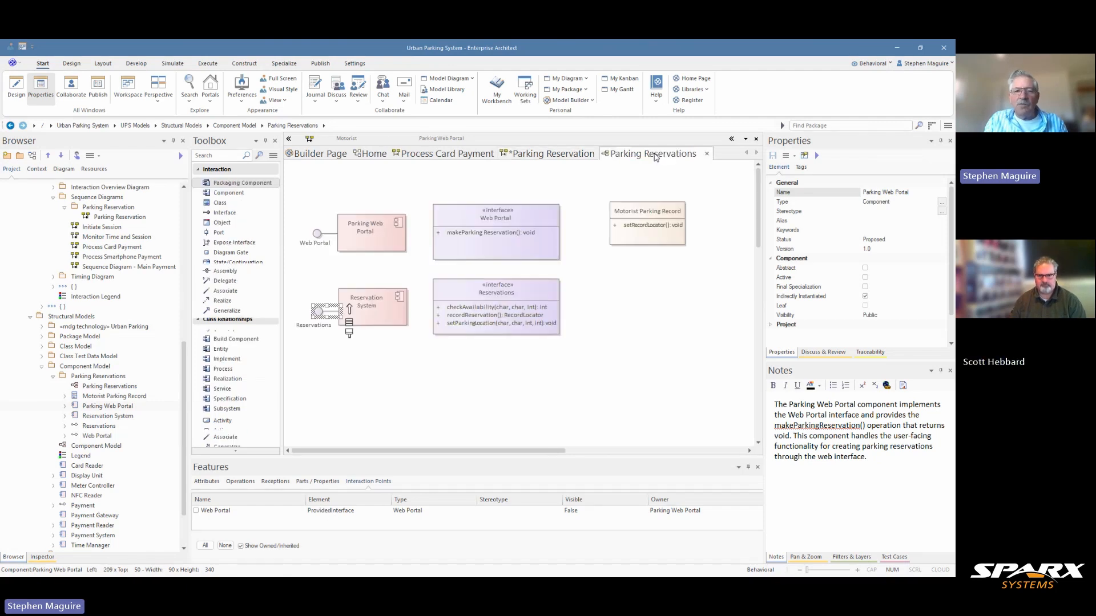
click(317, 233)
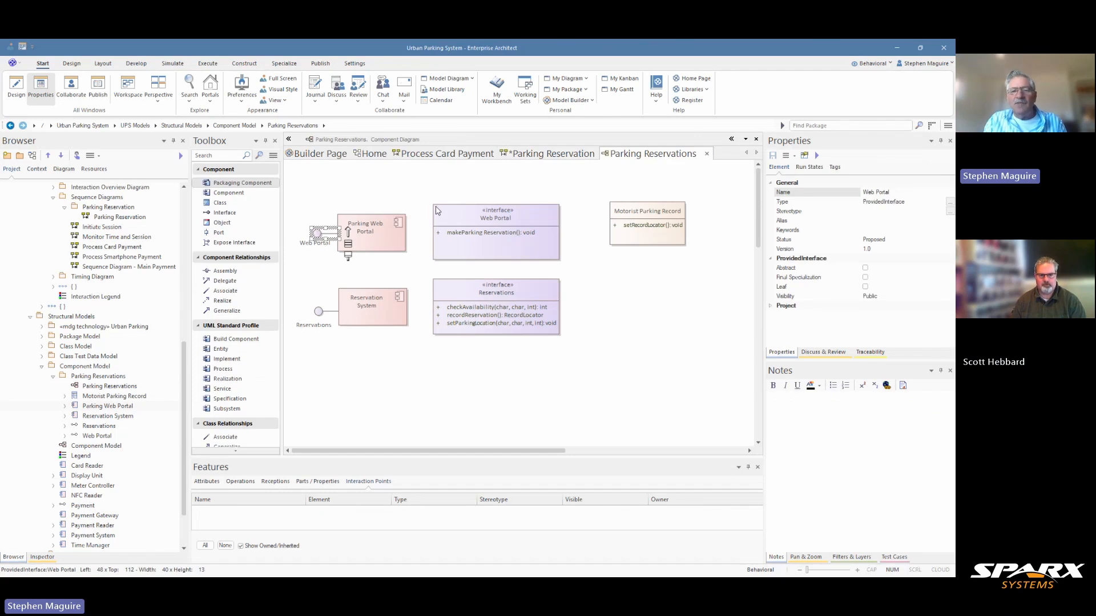
click(537, 154)
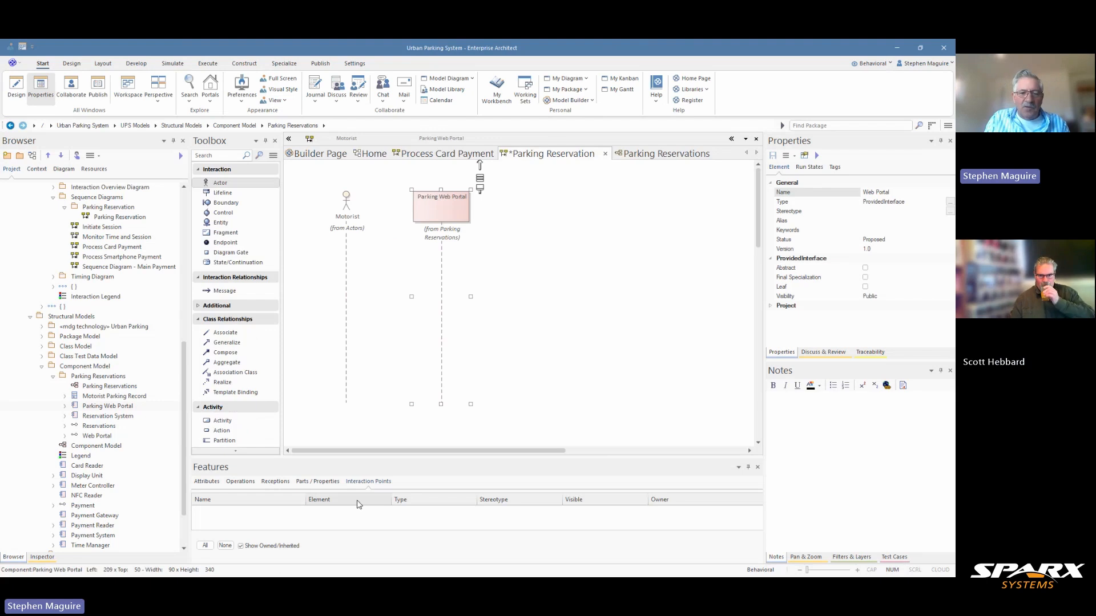
click(442, 221)
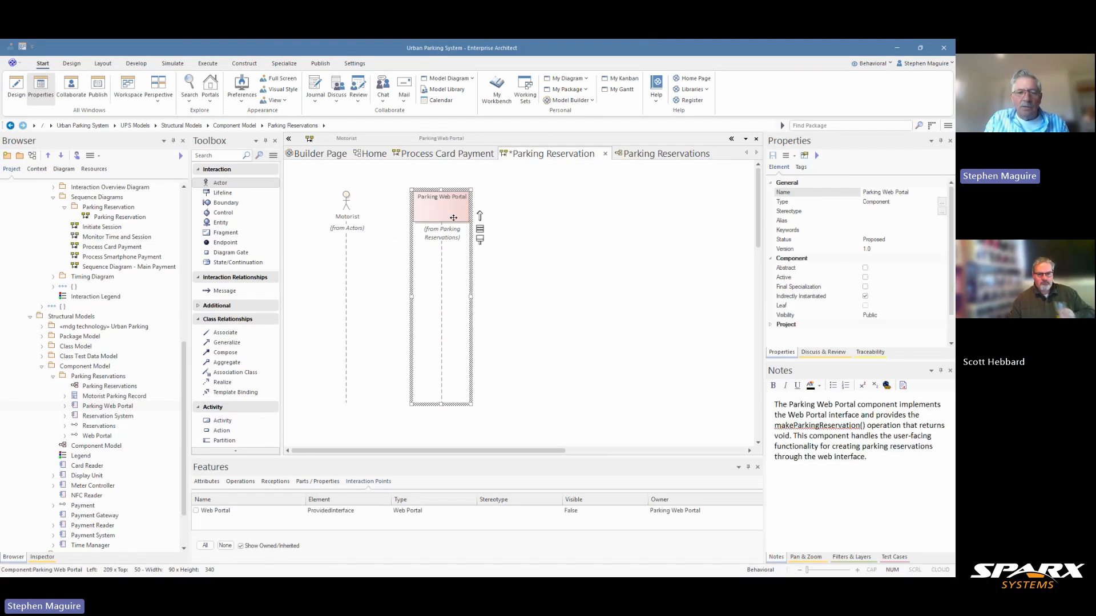
click(196, 511)
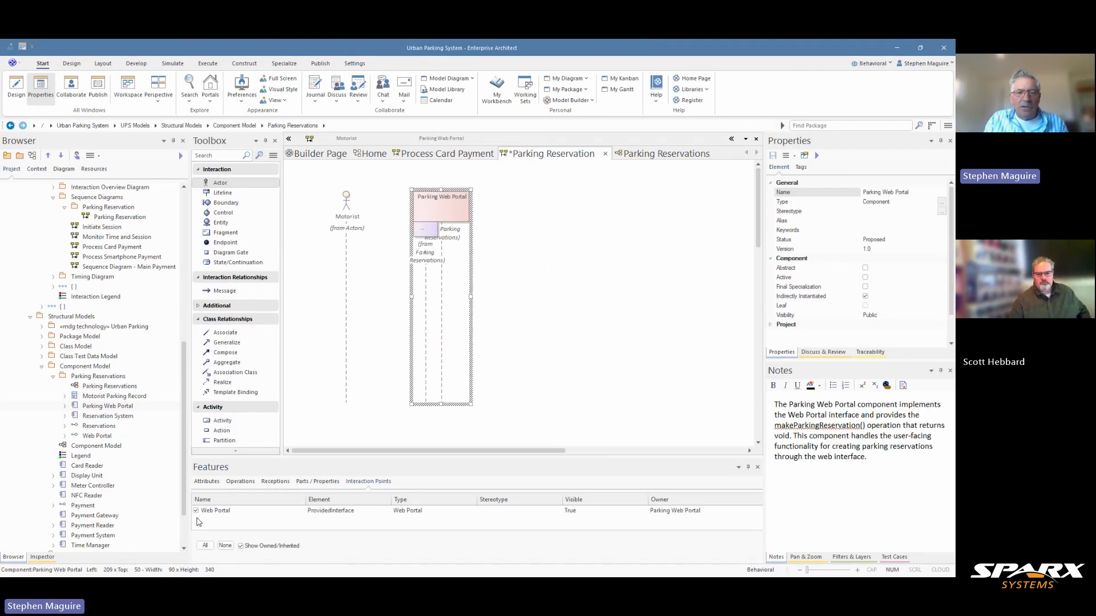
click(530, 285)
Step: Widen the Parking Web Portal lifeline to about 129 and its Web Portal provided interface enough to fit the full name
click(461, 211)
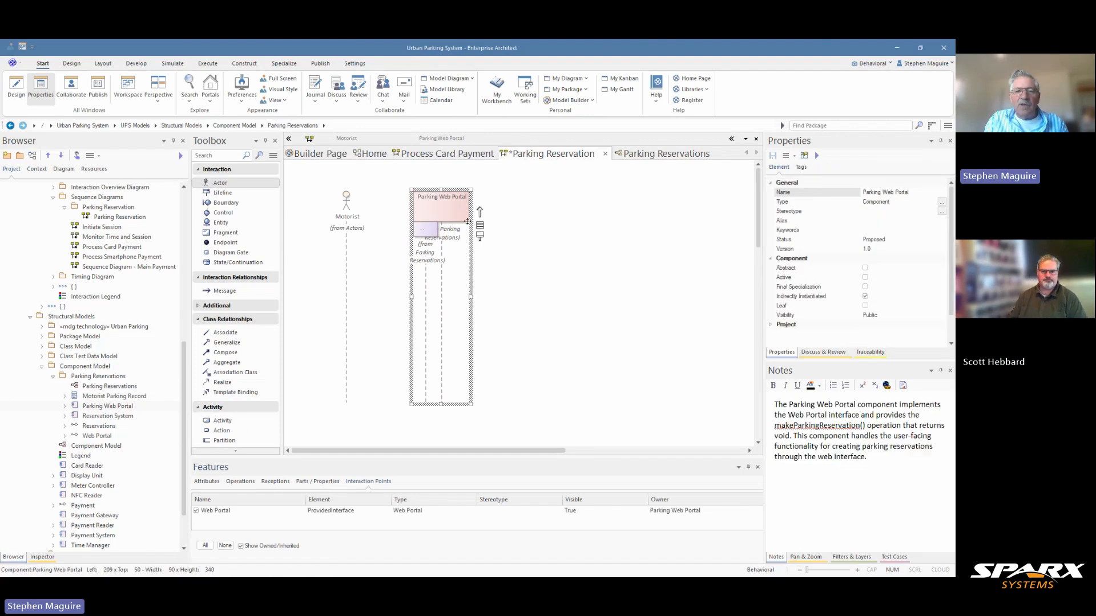
drag(469, 188, 494, 188)
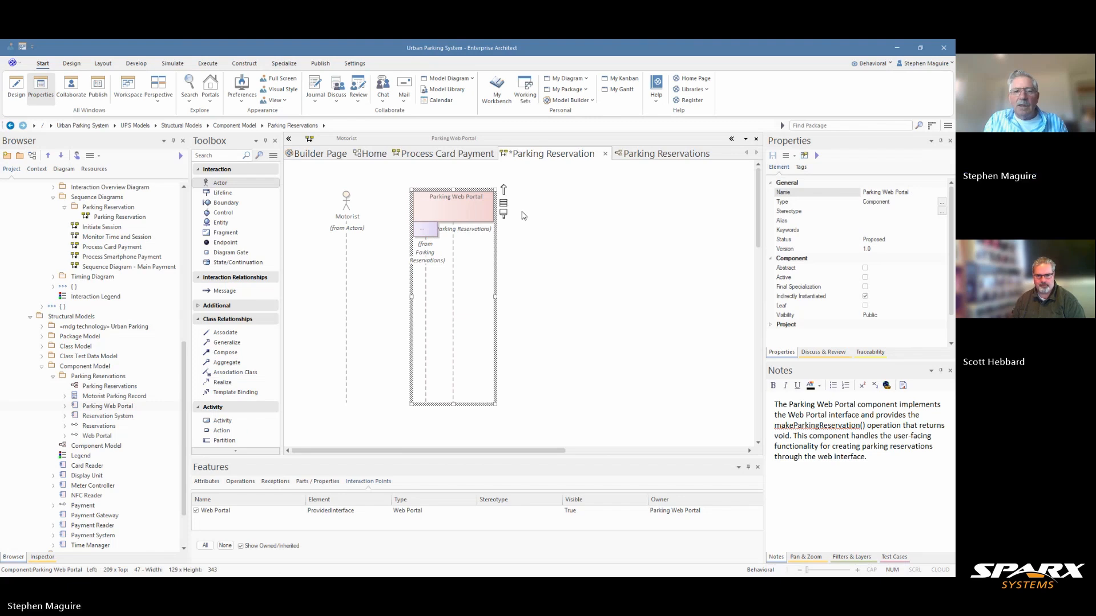
click(426, 230)
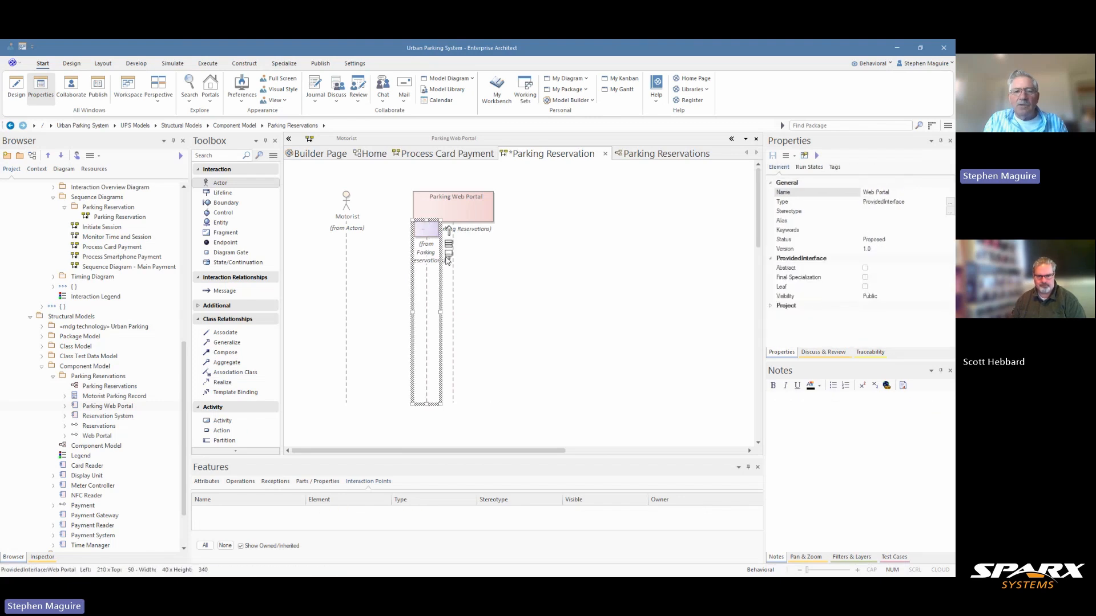
drag(440, 220, 459, 221)
click(518, 228)
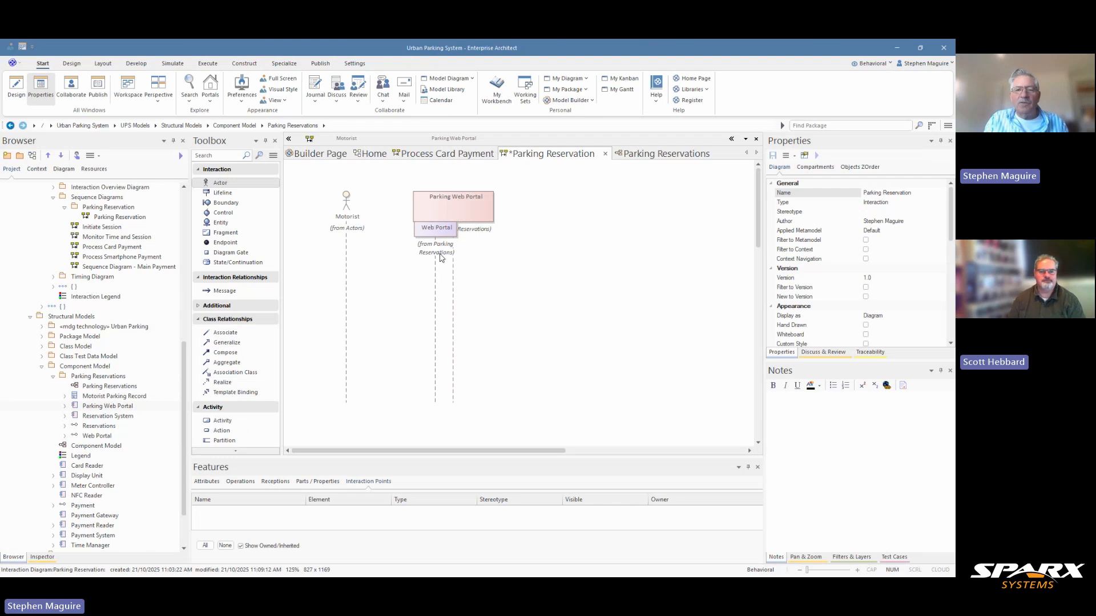
Step: Turn off Show Namespace in the Parking Reservation diagram's properties
right_click(530, 204)
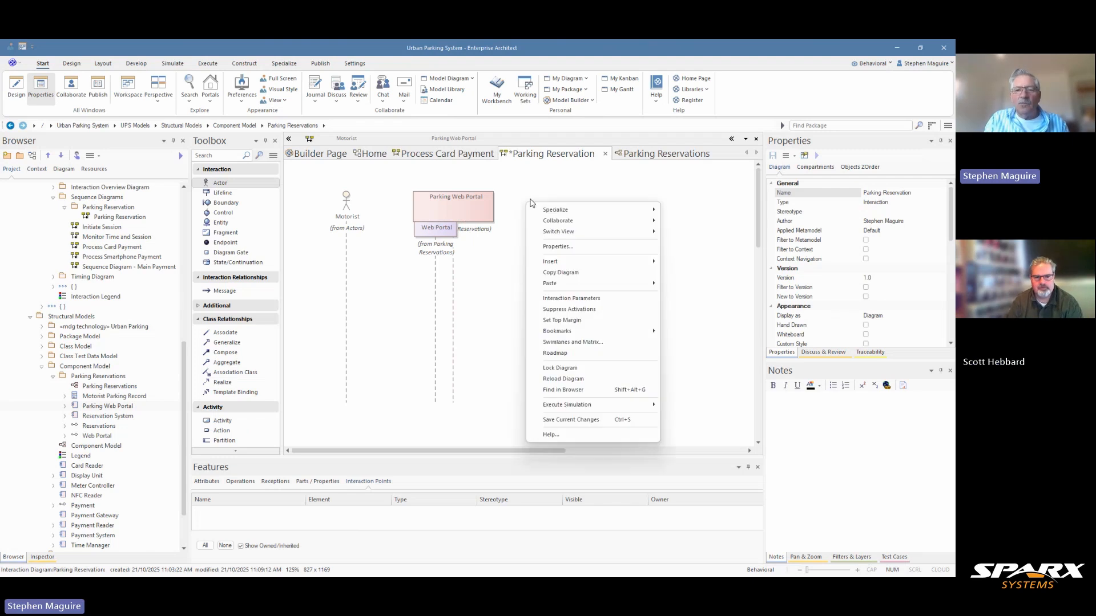
click(558, 246)
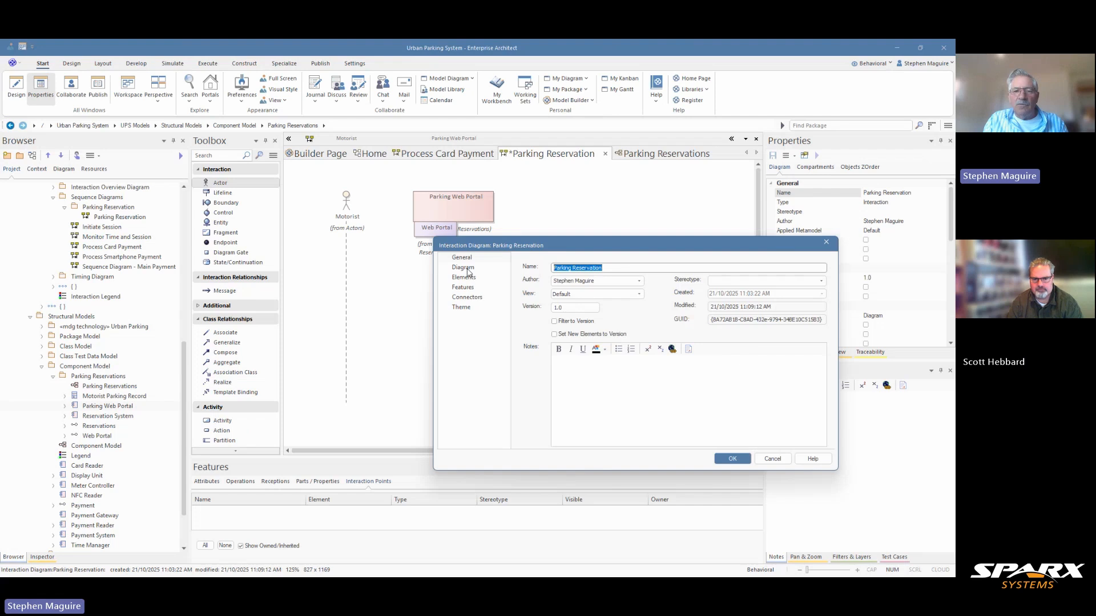
click(464, 267)
click(529, 350)
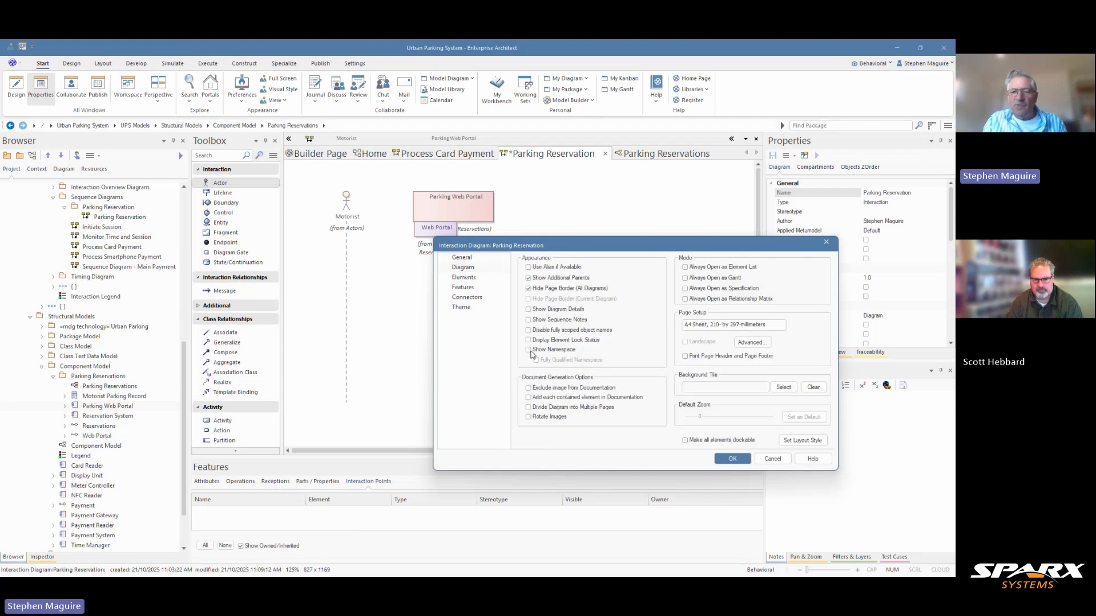
click(732, 460)
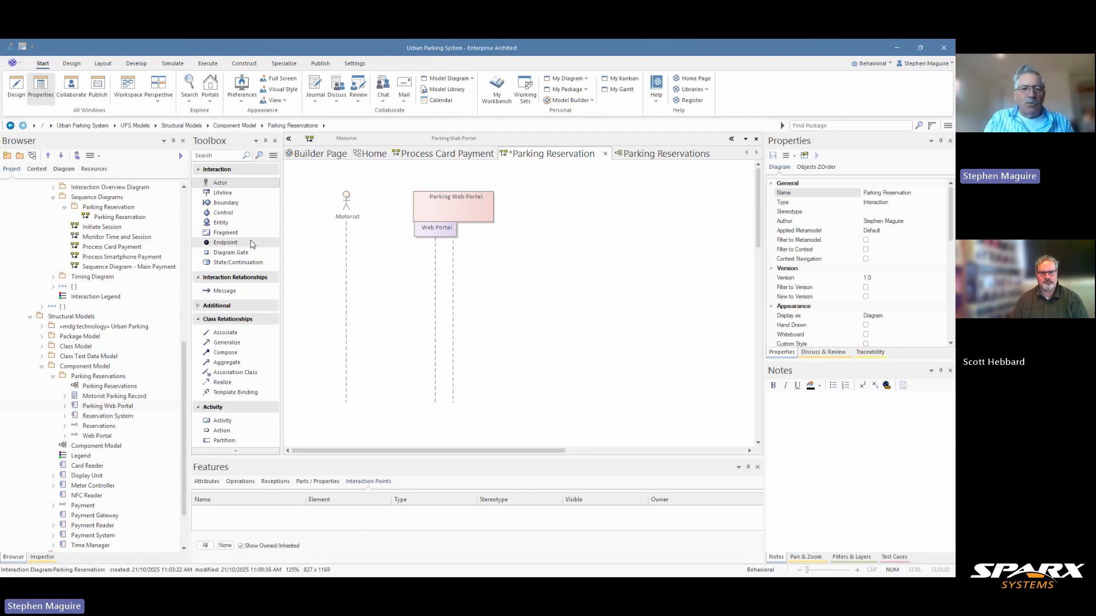
Step: Draw a message from the Motorist lifeline to the Parking Web Portal component's lifeline and look up its available operations
click(348, 217)
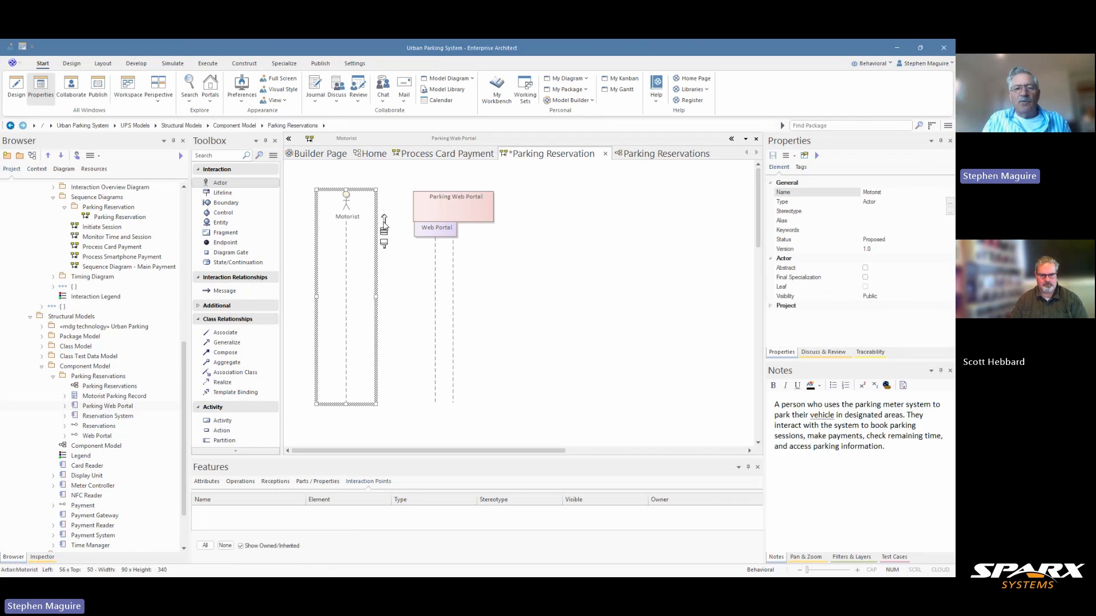
drag(385, 221, 461, 260)
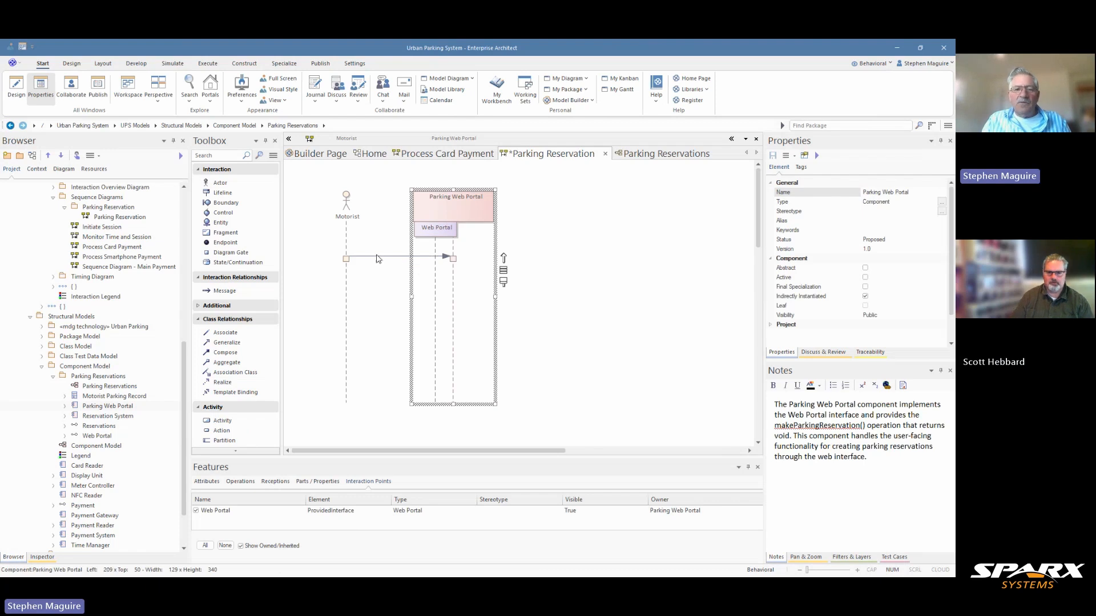
click(400, 257)
click(895, 197)
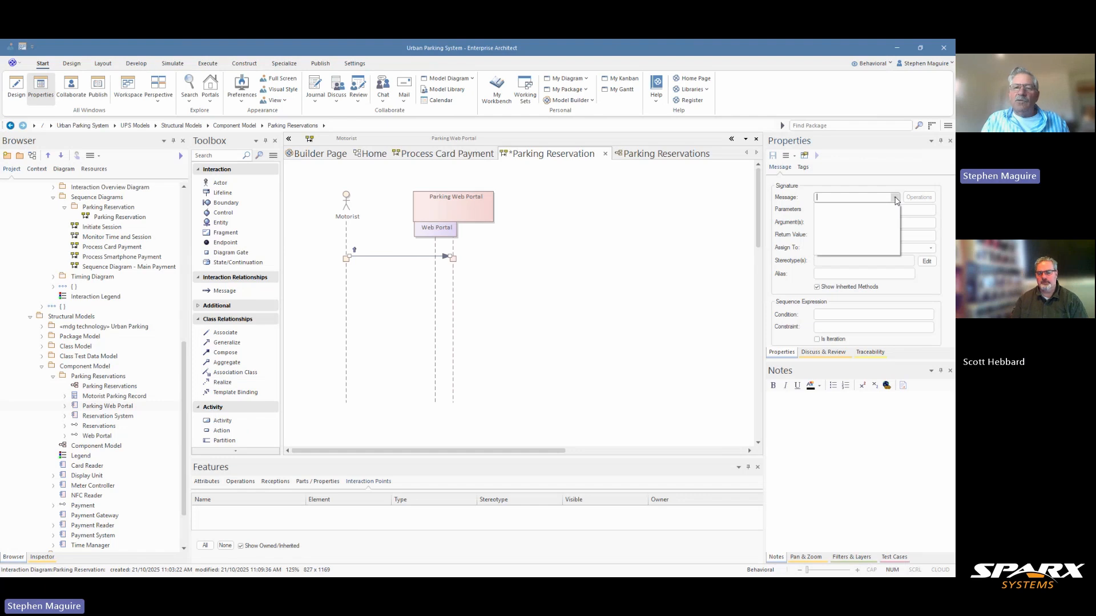
Step: Compare the operations of the Parking Web Portal component and the Web Portal interface on the component diagram, and return to the sequence diagram
click(675, 160)
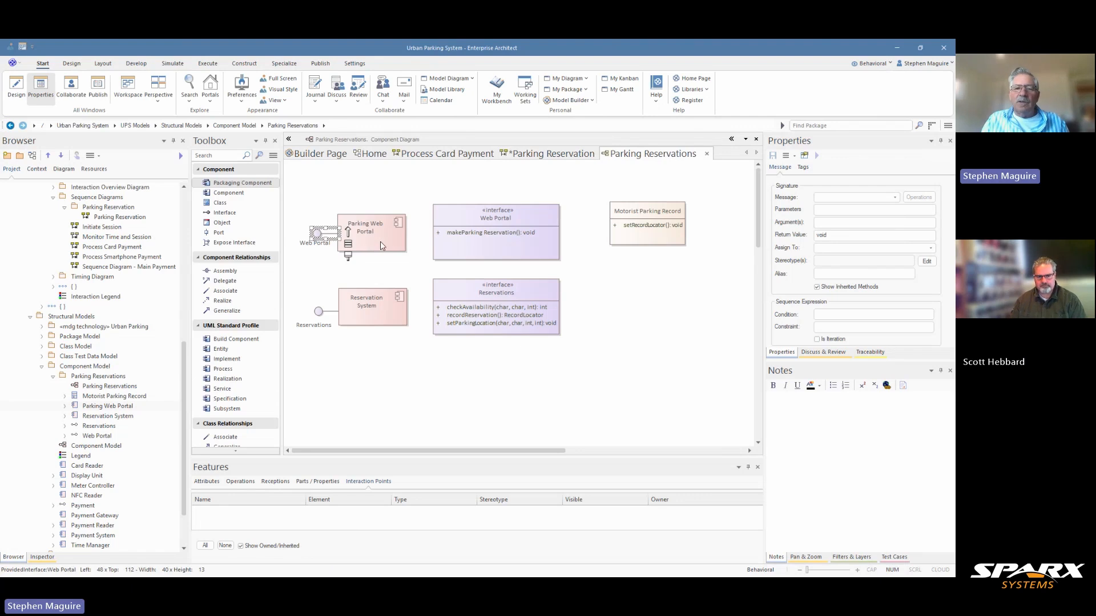
click(381, 245)
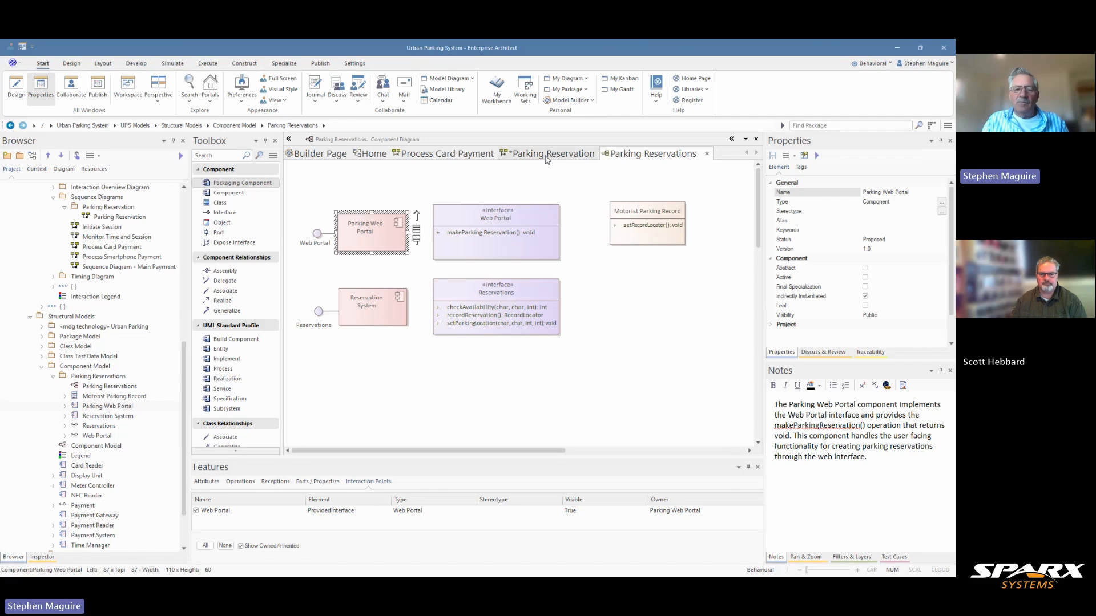
click(241, 483)
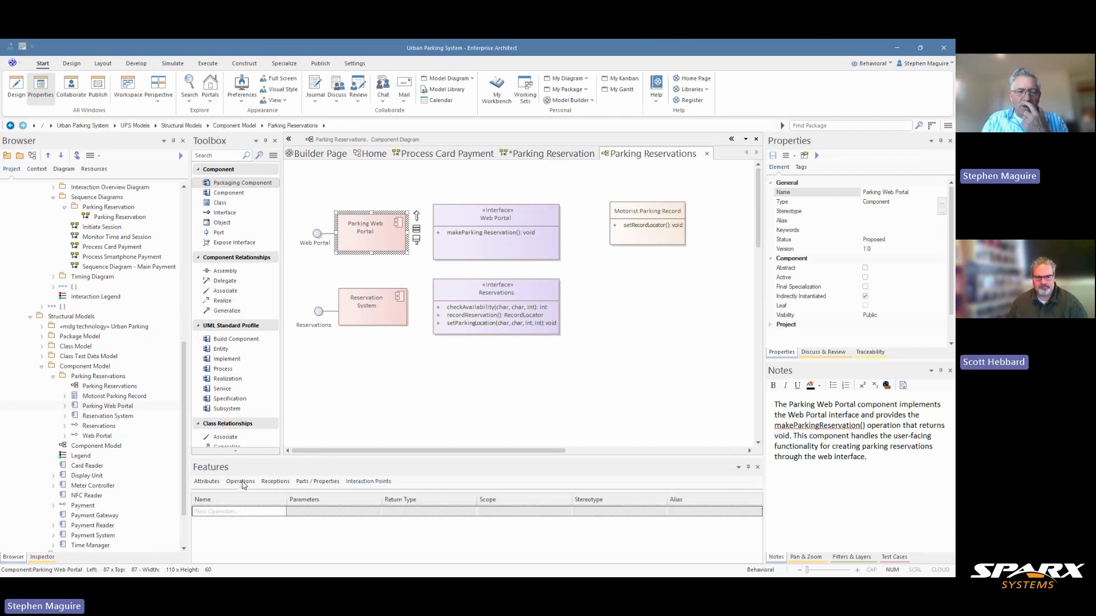
click(474, 247)
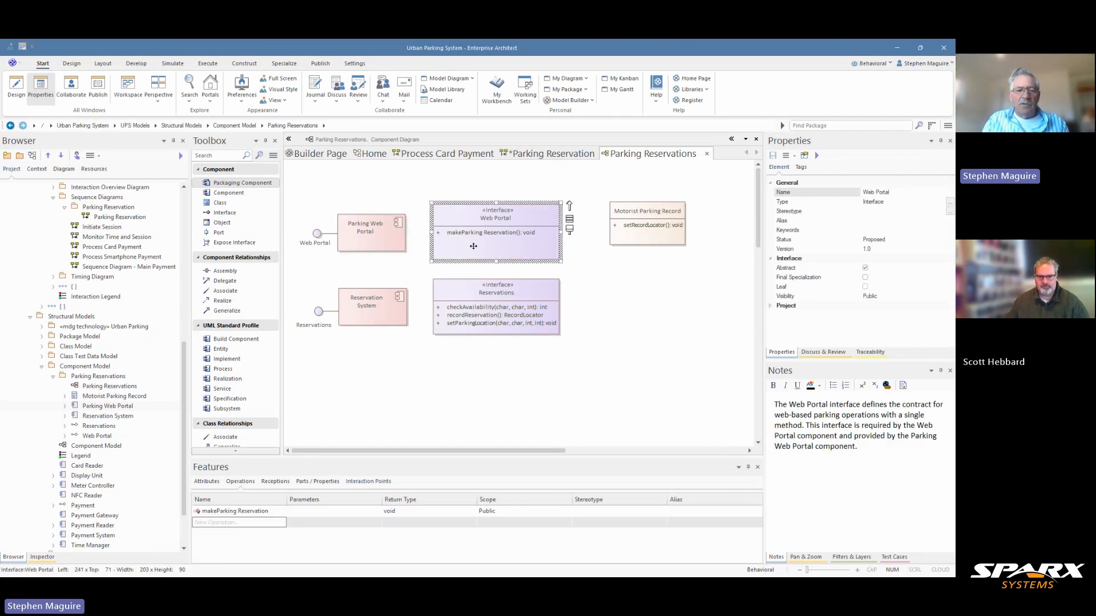
click(537, 154)
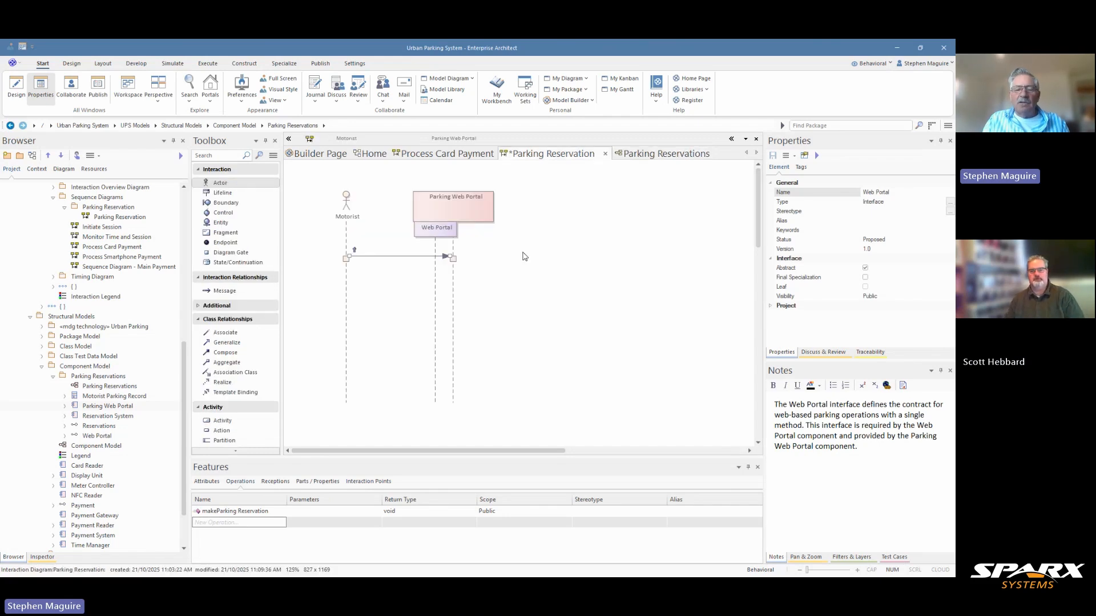
Step: Delete the message between the Motorist and Parking Web Portal component lifelines from the model and all diagrams
click(400, 257)
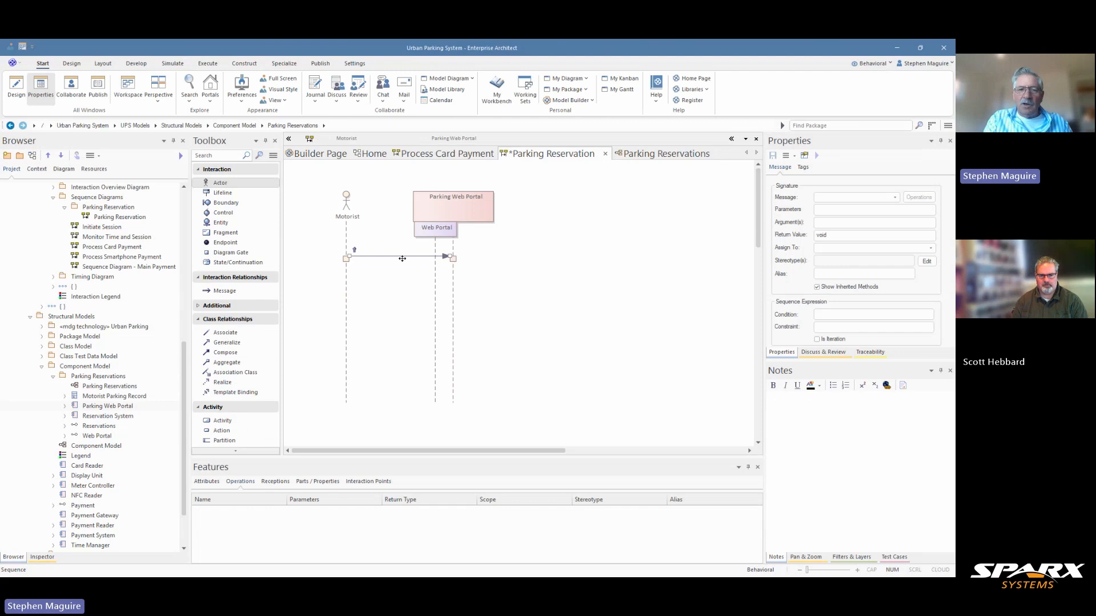
key(ctrl+Delete)
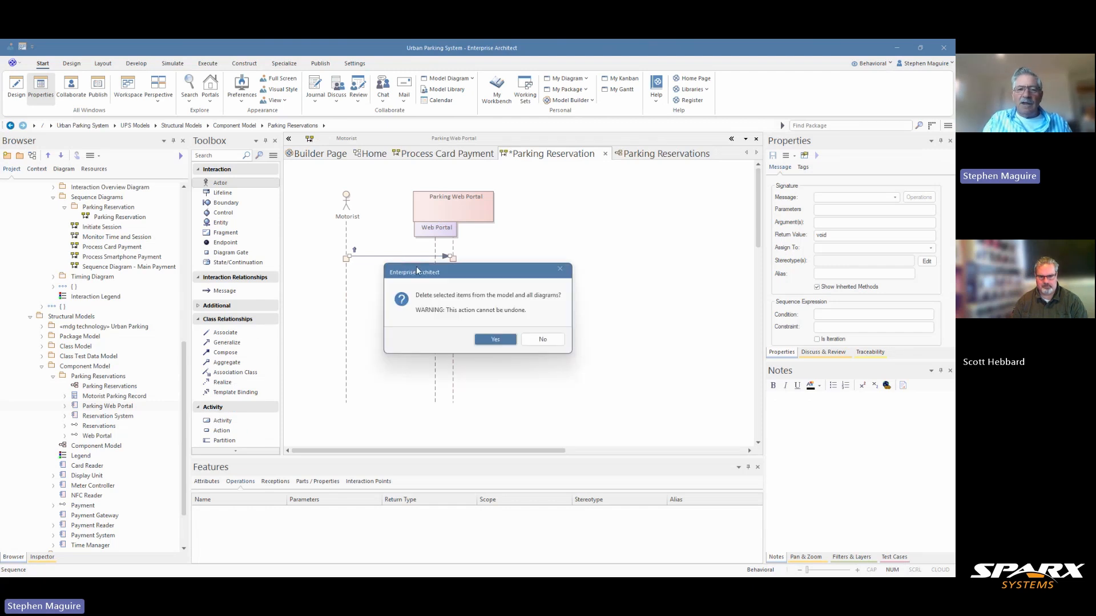
click(496, 339)
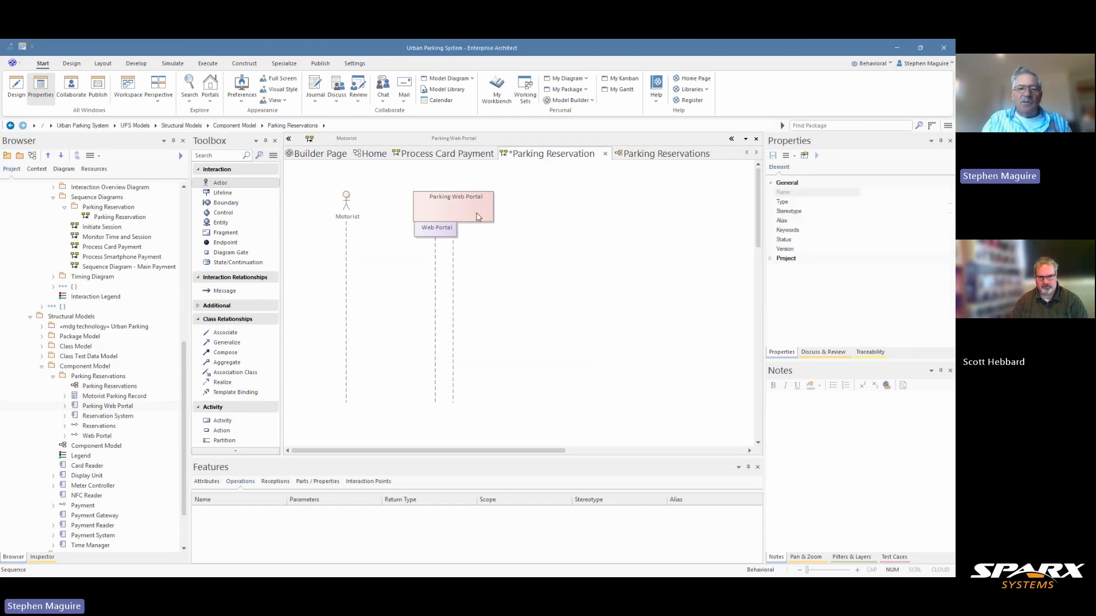
Step: Draw a message from the Motorist lifeline to the Web Portal provided interface and assign it the makeParking Reservation() operation
click(342, 223)
drag(382, 224, 436, 251)
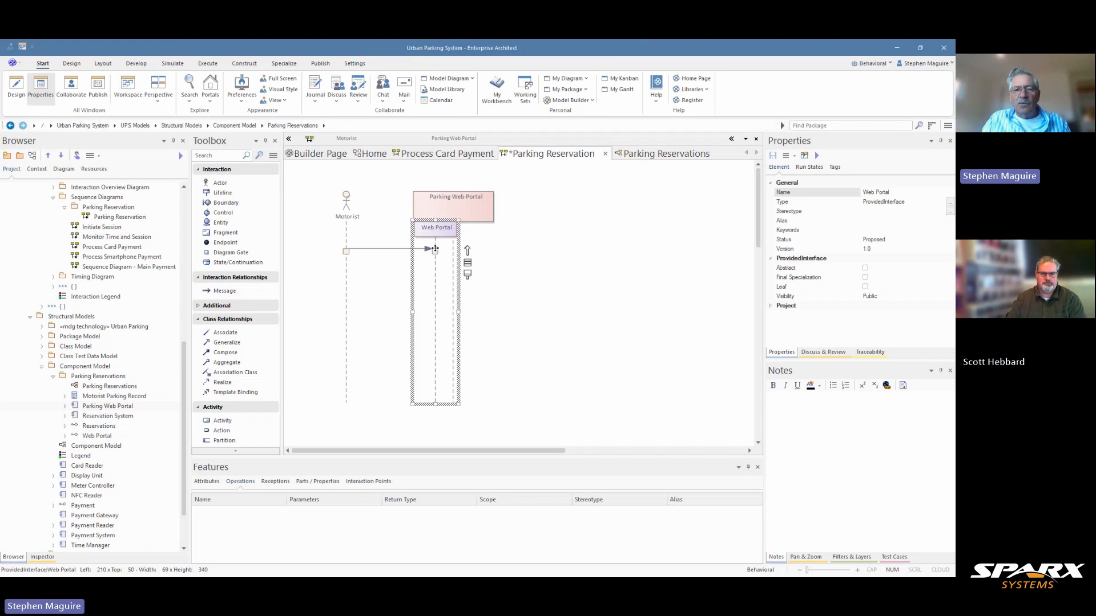
click(393, 249)
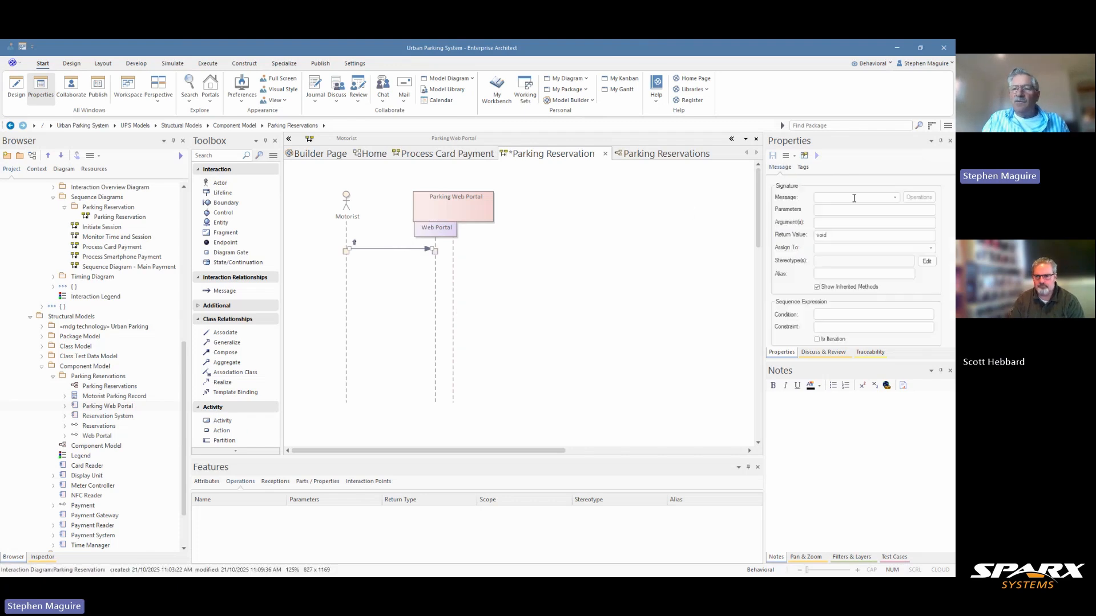
click(895, 197)
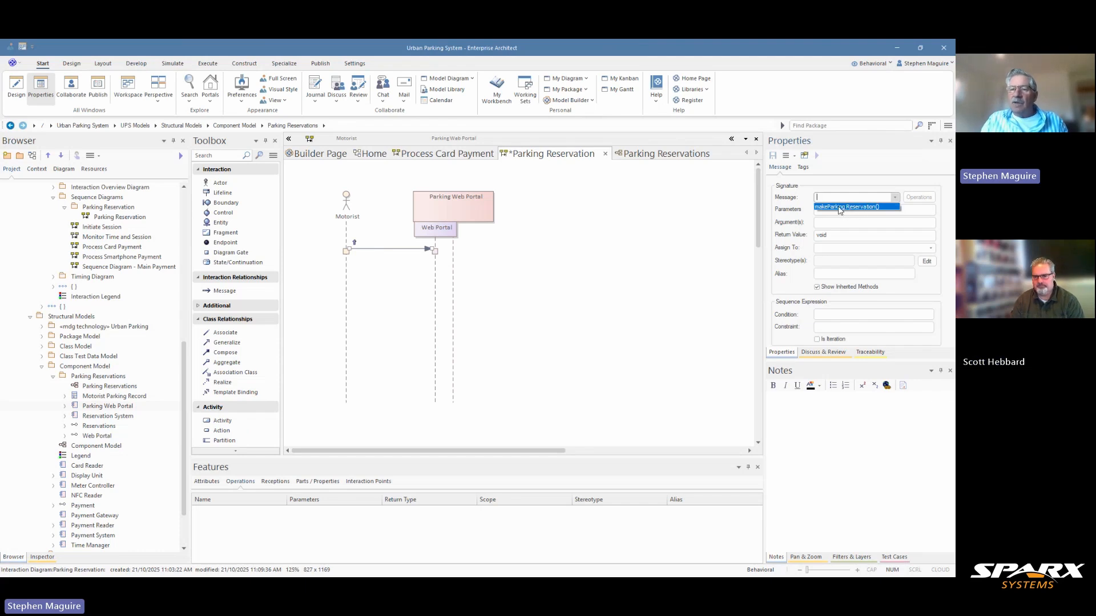
click(839, 208)
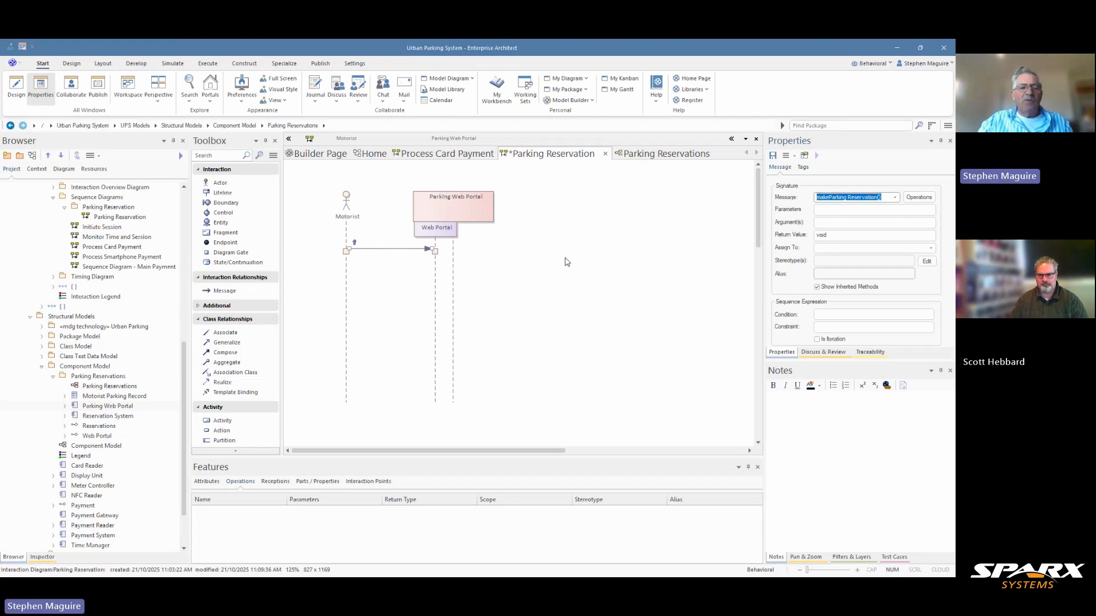
Step: Place the Reservation System component on the sequence diagram as a link, with Parking Reservations chosen for its structural elements
click(102, 418)
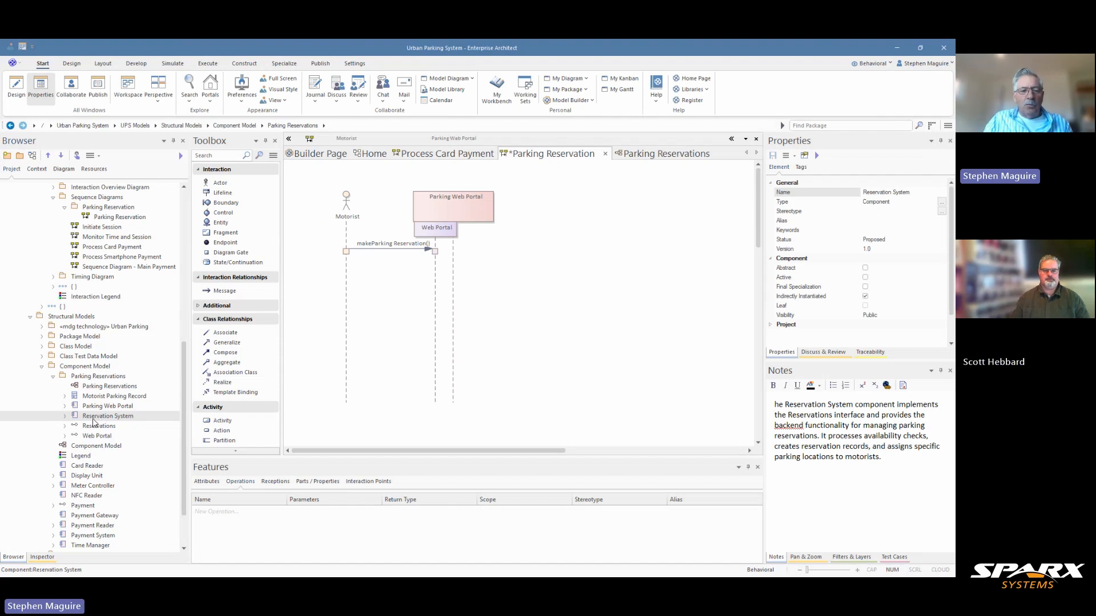
drag(94, 422, 563, 200)
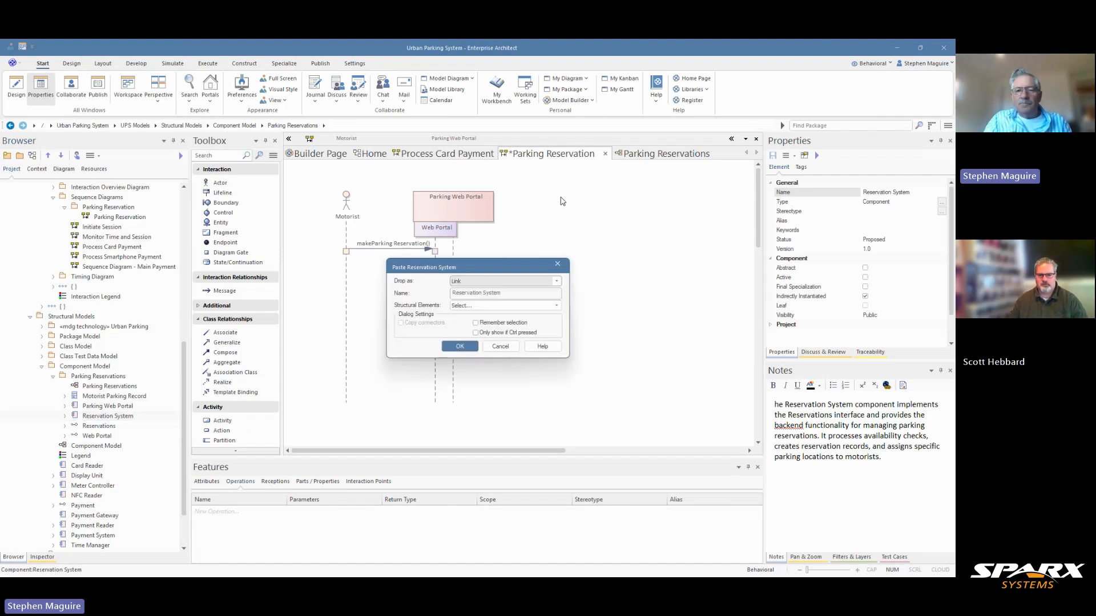
click(465, 307)
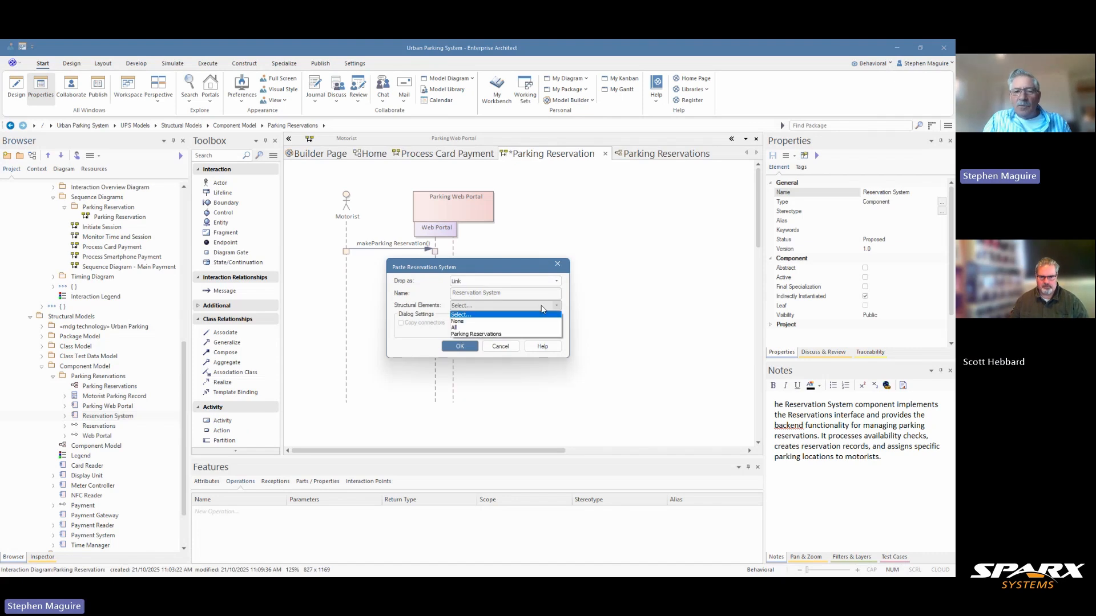
click(479, 334)
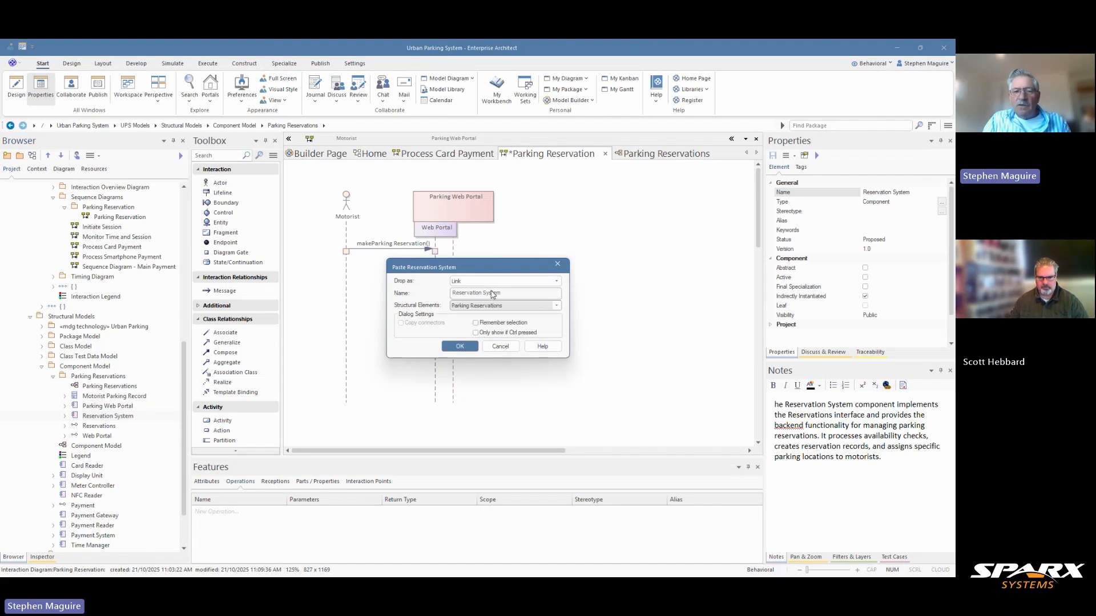
click(460, 346)
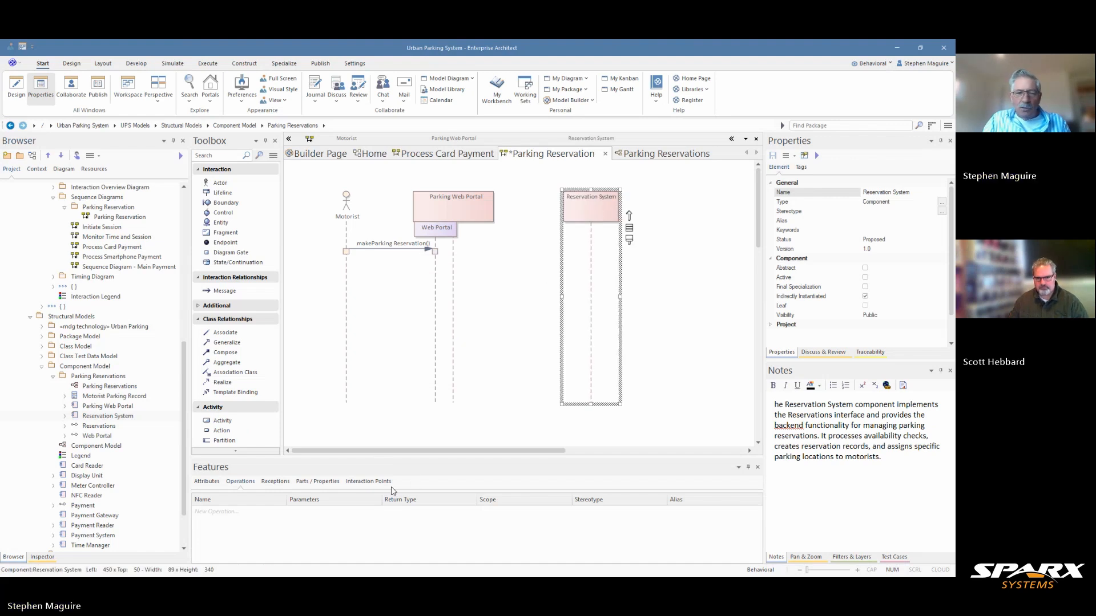
Step: Show the Reservations provided interface on the Reservation System lifeline and move the lifeline closer to Parking Web Portal
click(367, 482)
click(196, 511)
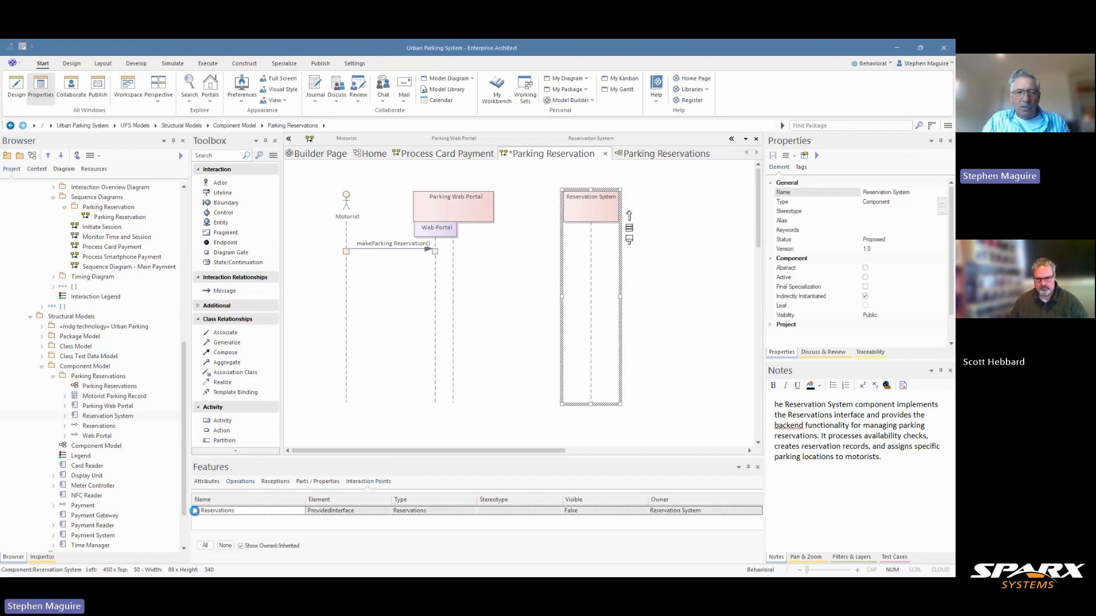
click(646, 269)
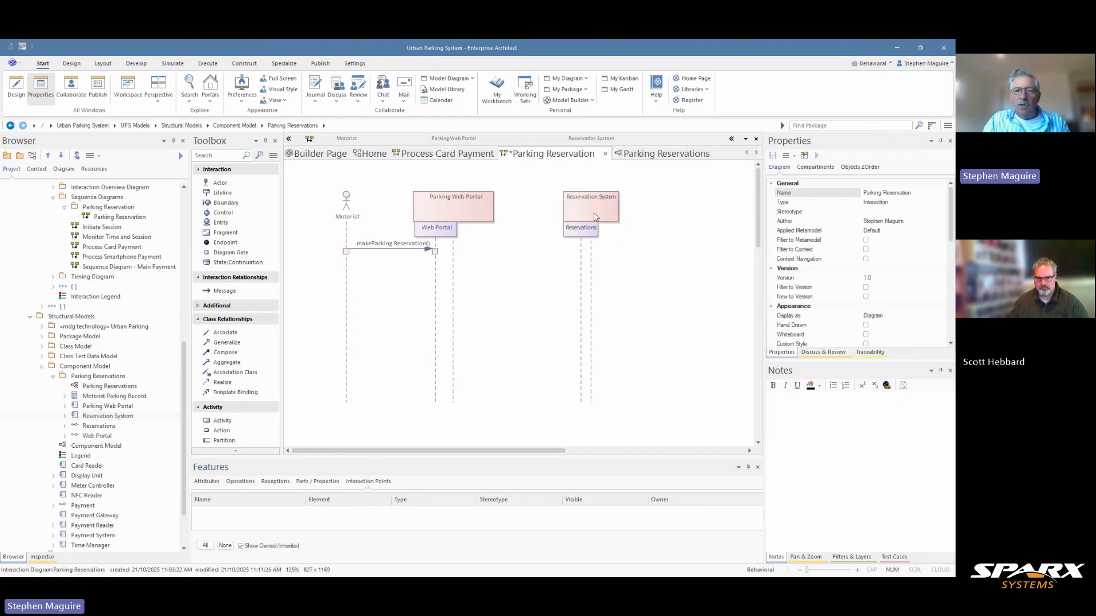
drag(593, 212, 572, 217)
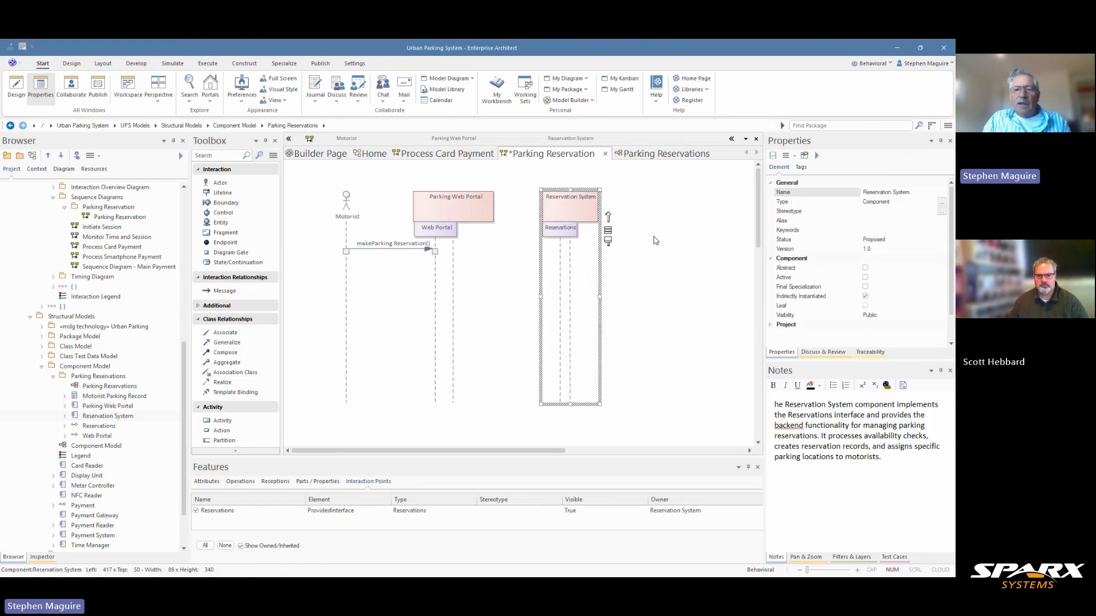
Step: Draw a message from the Web Portal interface to the Reservations interface and assign it the checkAvailability(char, char, int) operation
click(435, 271)
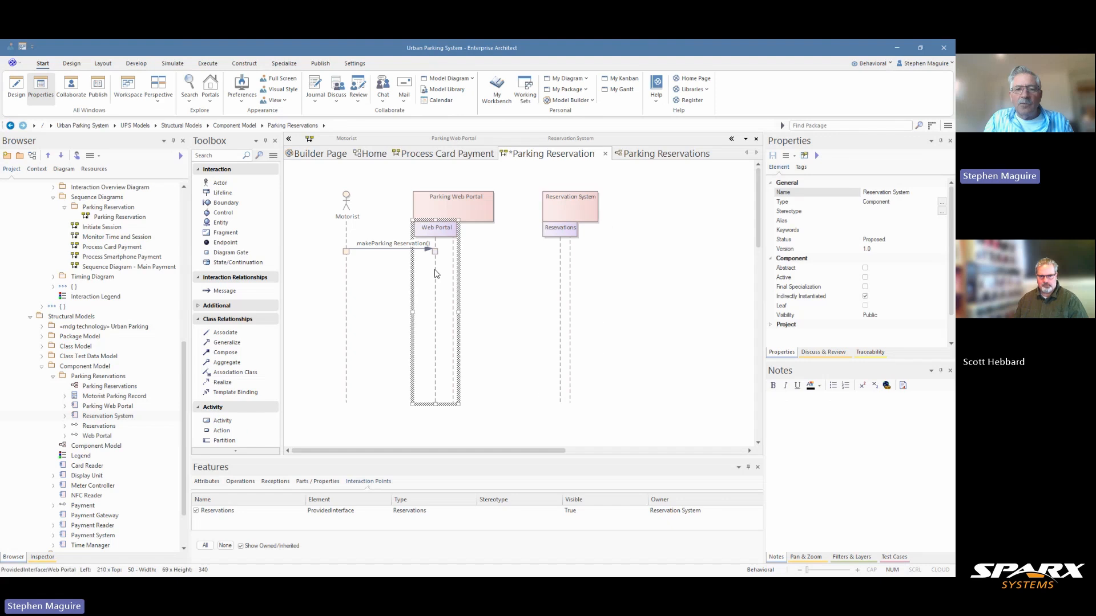
drag(469, 273, 563, 273)
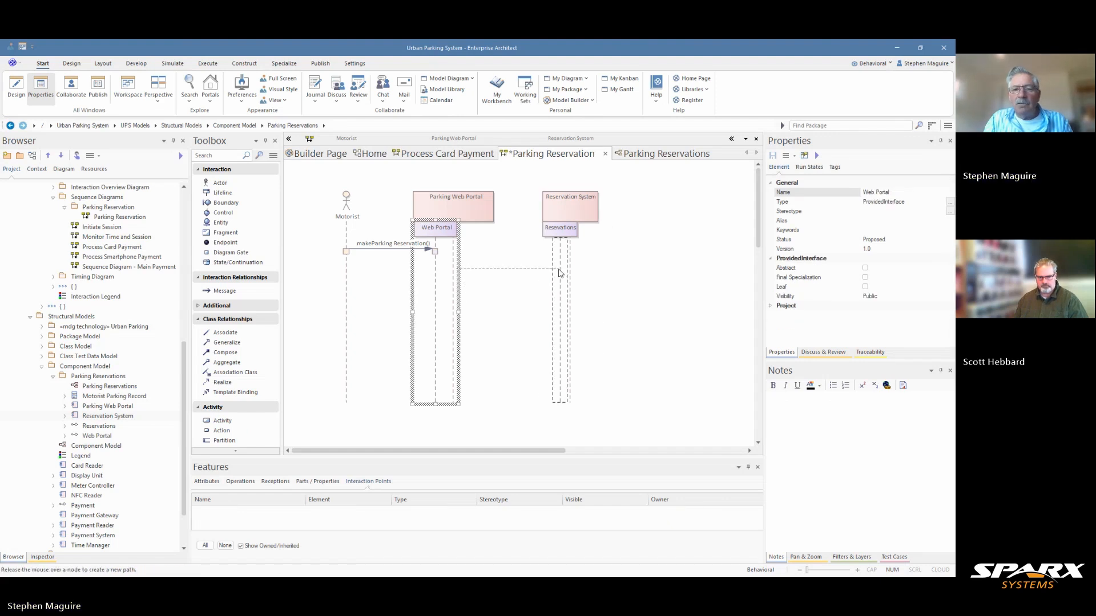
drag(547, 272, 548, 273)
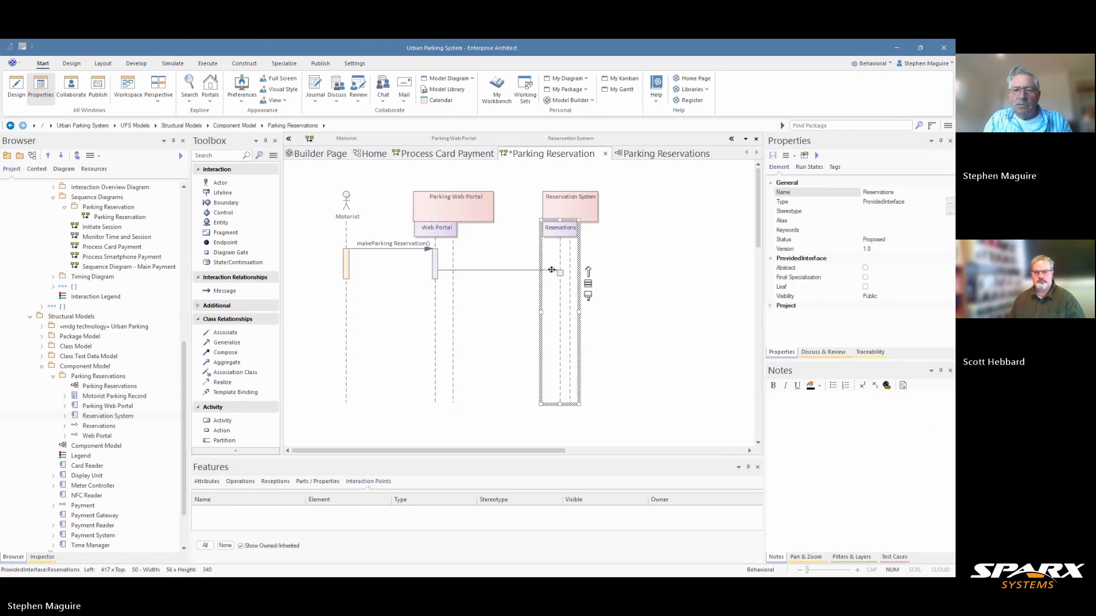
click(565, 278)
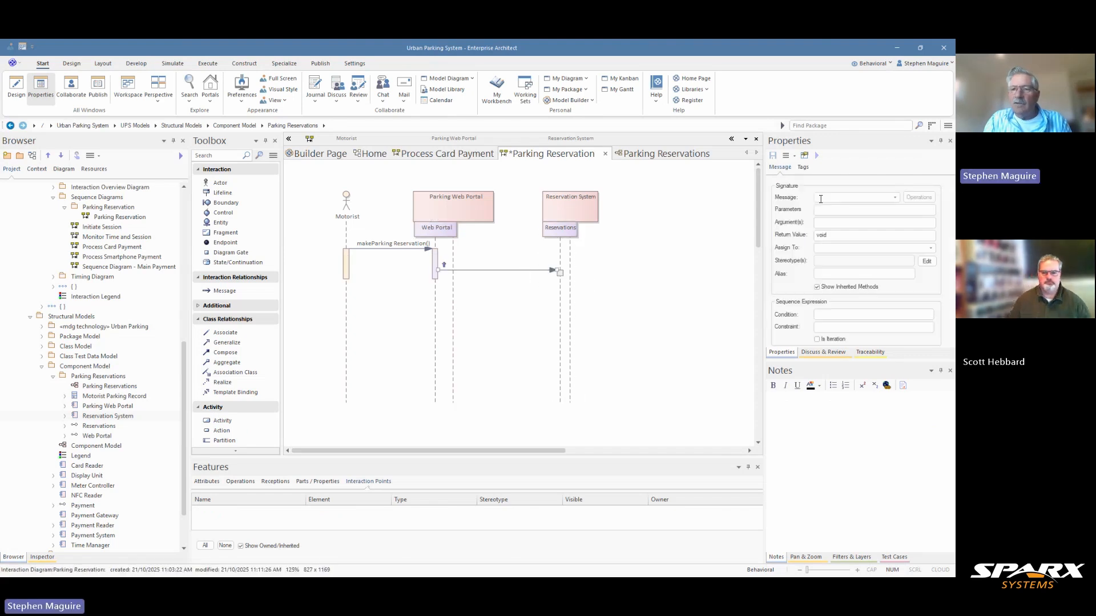
click(894, 197)
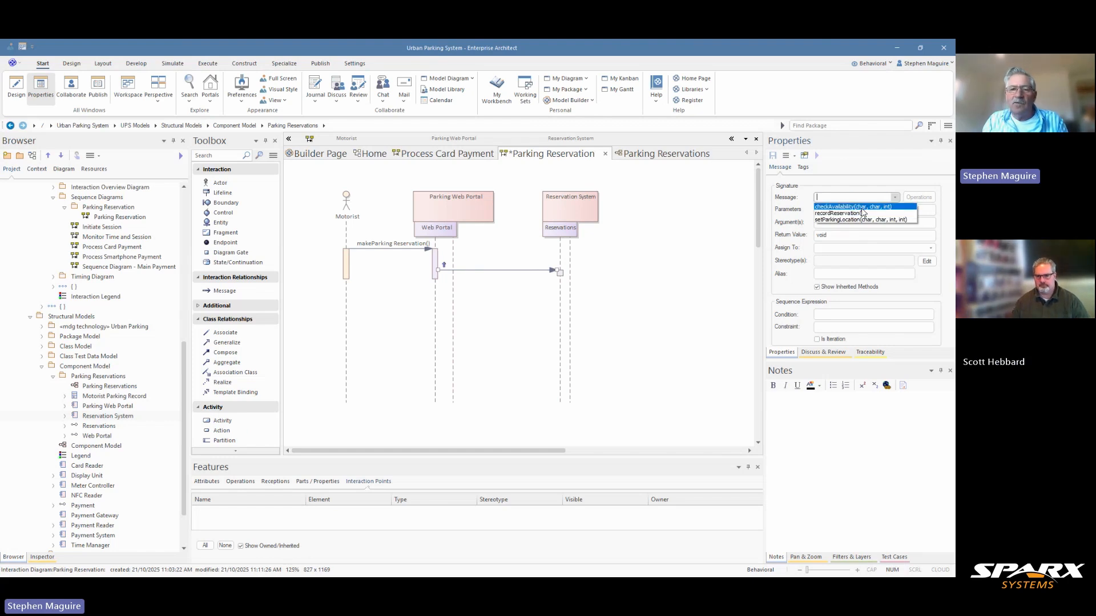
click(862, 208)
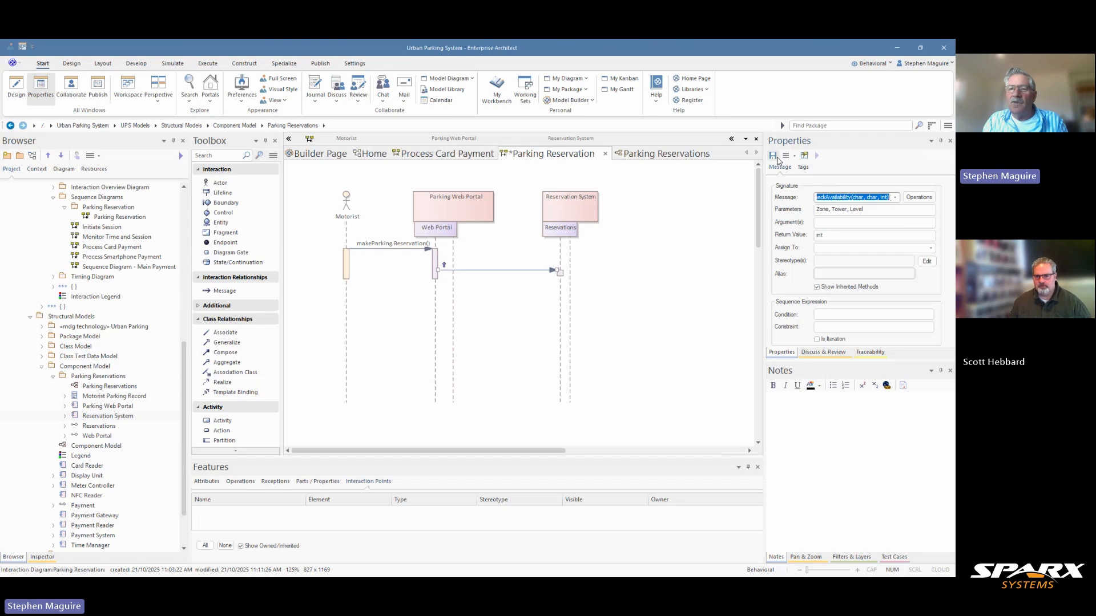
click(775, 157)
click(644, 295)
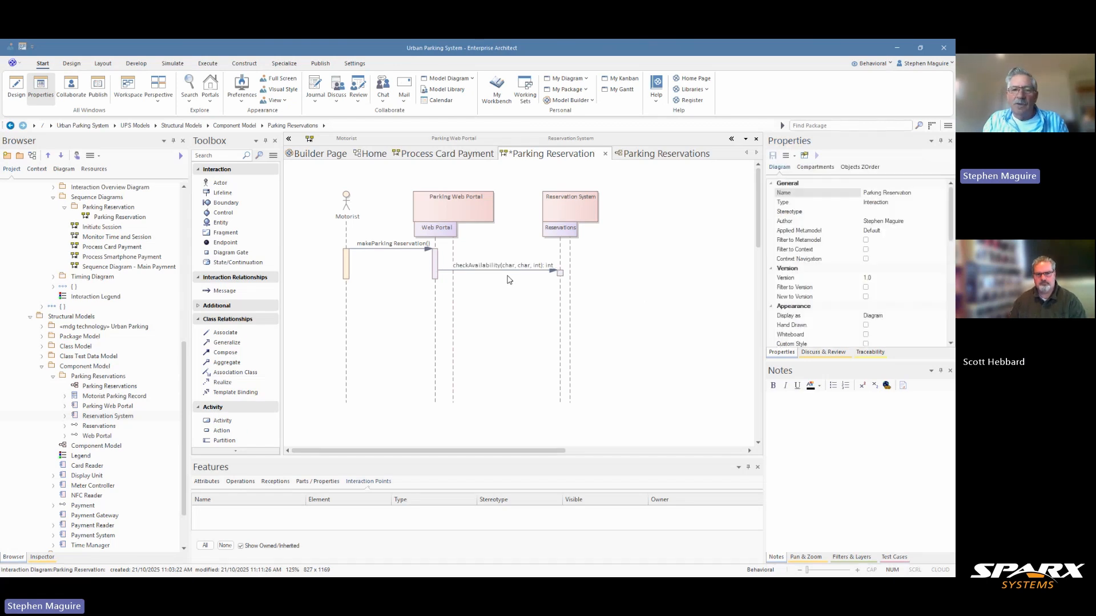
Step: Lower the checkAvailability message slightly, move the Reservation System lifeline farther from Parking Web Portal, and save the diagram
drag(507, 270, 508, 274)
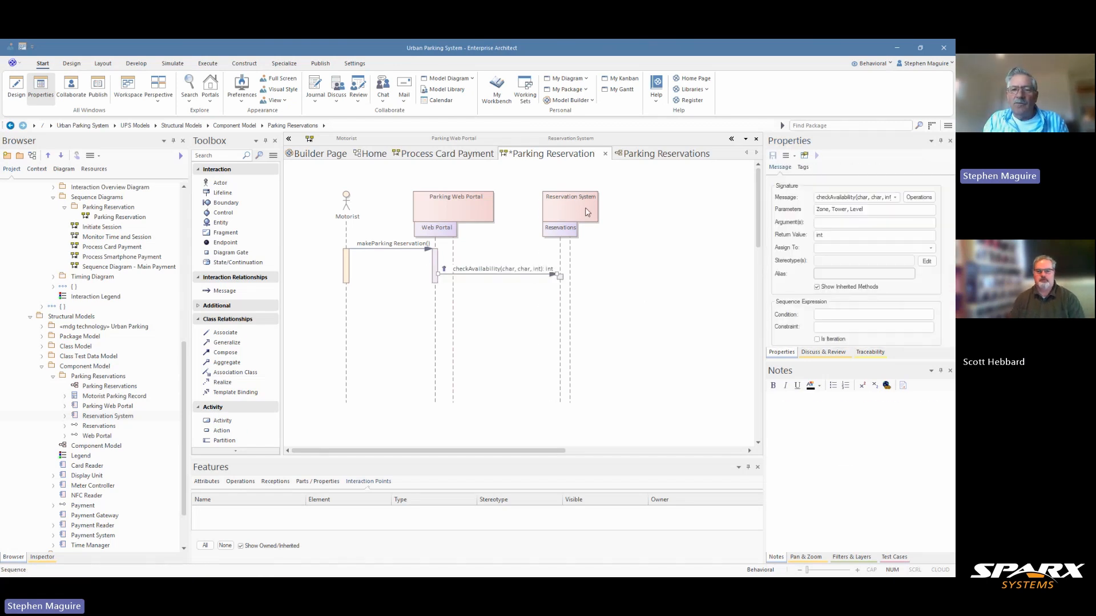
click(606, 207)
drag(606, 206, 609, 207)
click(679, 241)
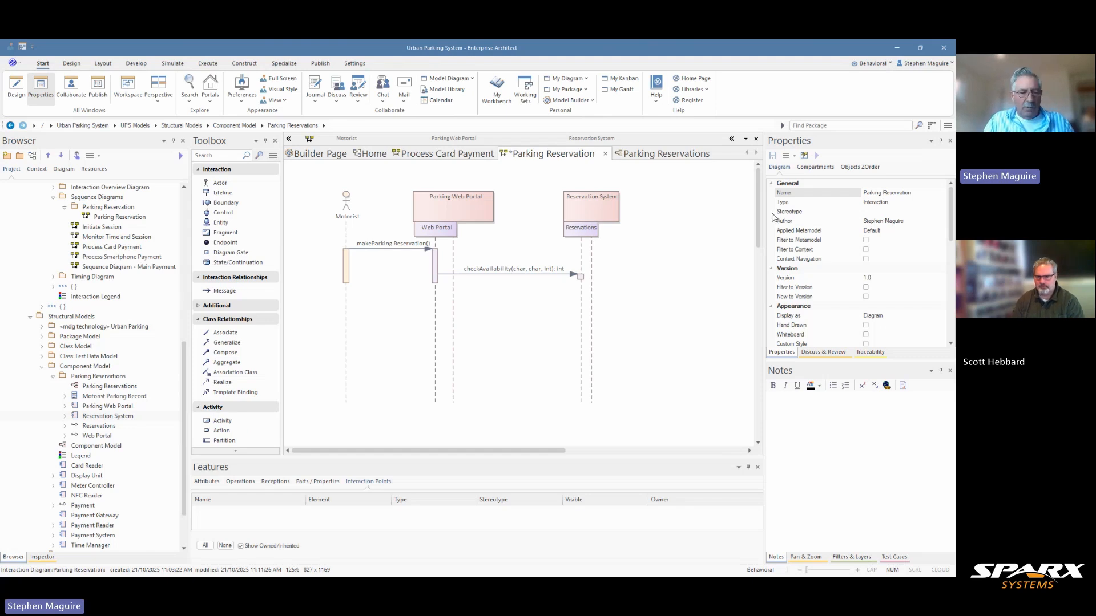
key(ctrl+s)
Step: Add a component named Motorist Profile below Reservation System on the Parking Reservations component diagram
click(650, 154)
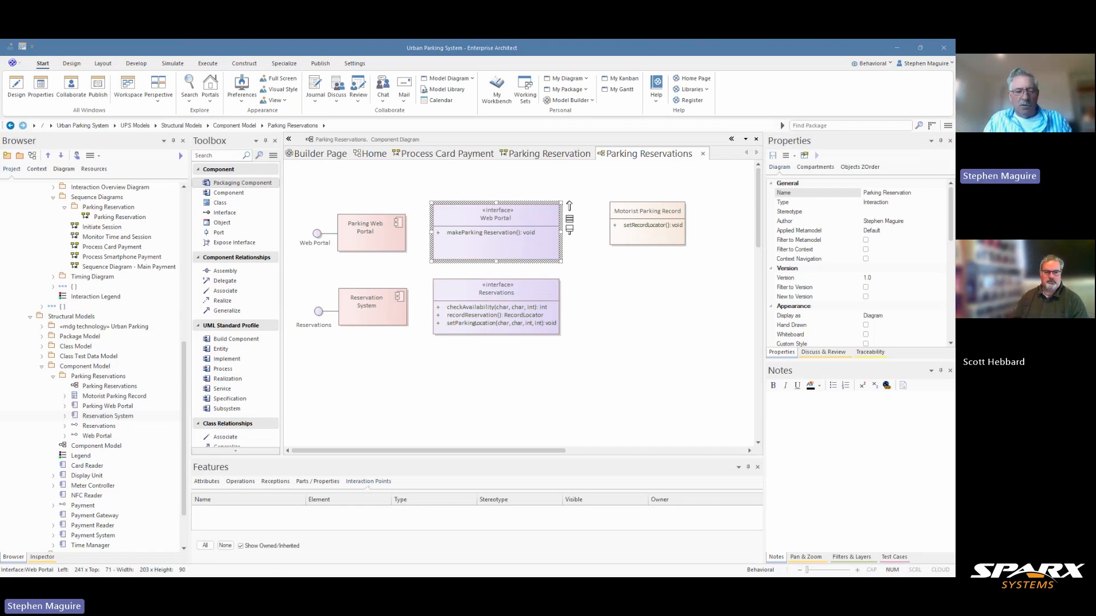
click(220, 193)
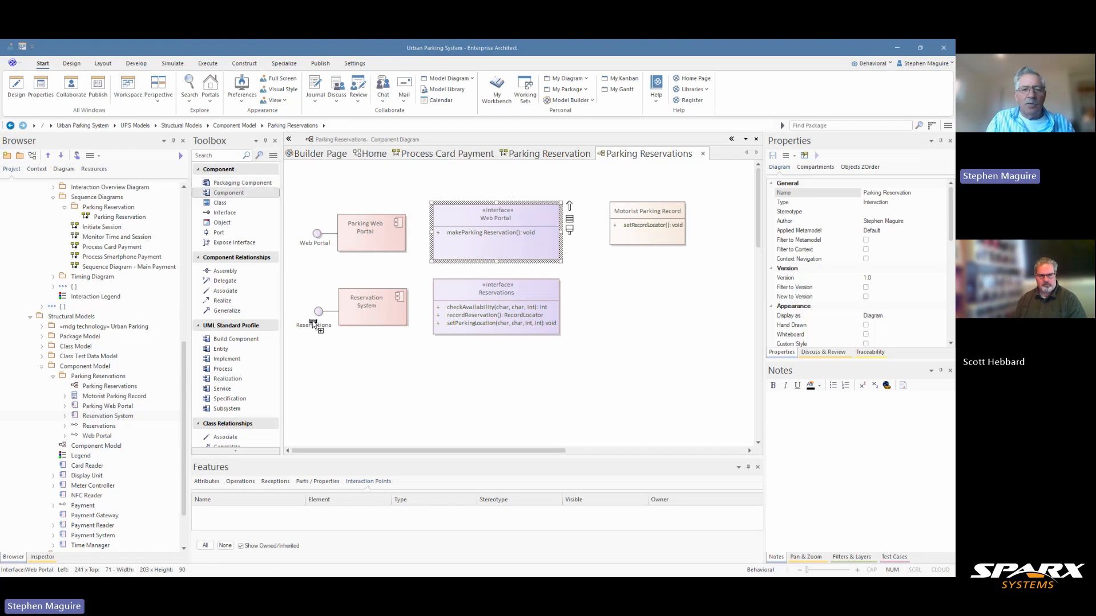
click(357, 361)
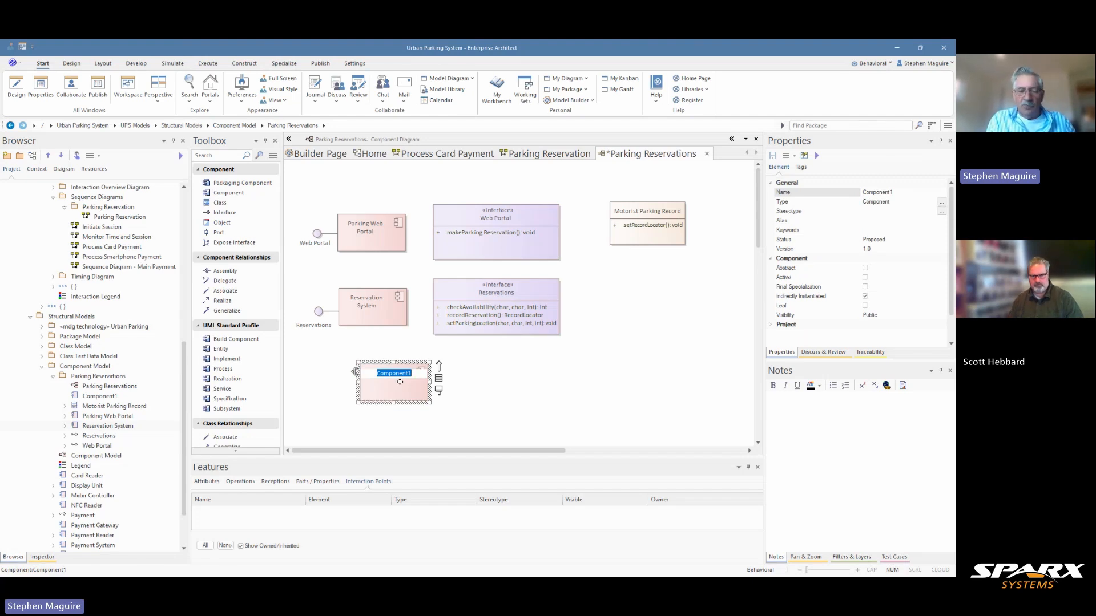
text(Motorist)
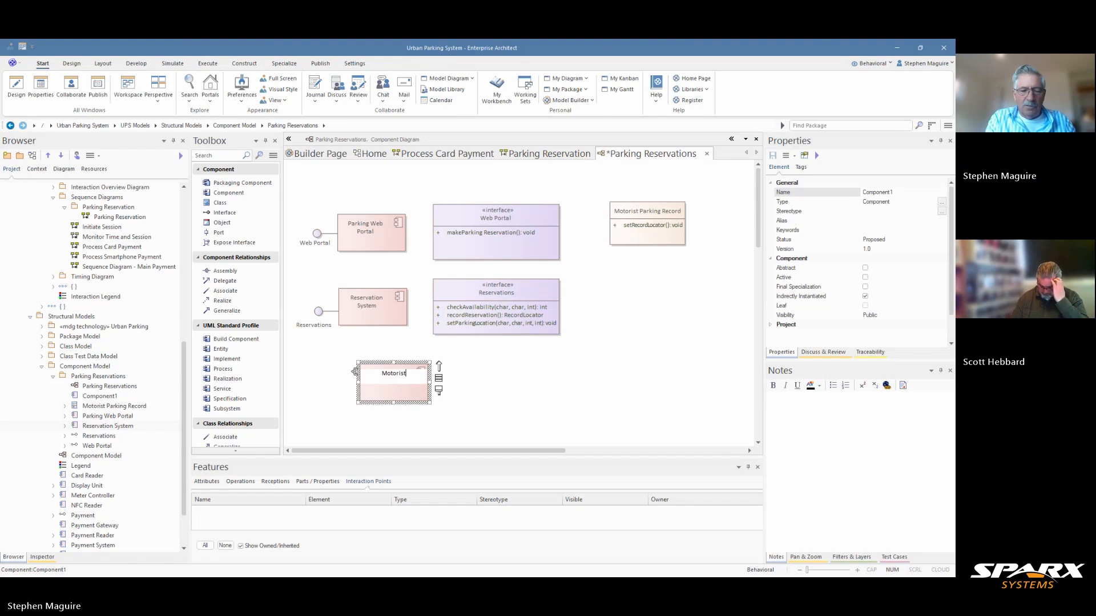
text( Profile)
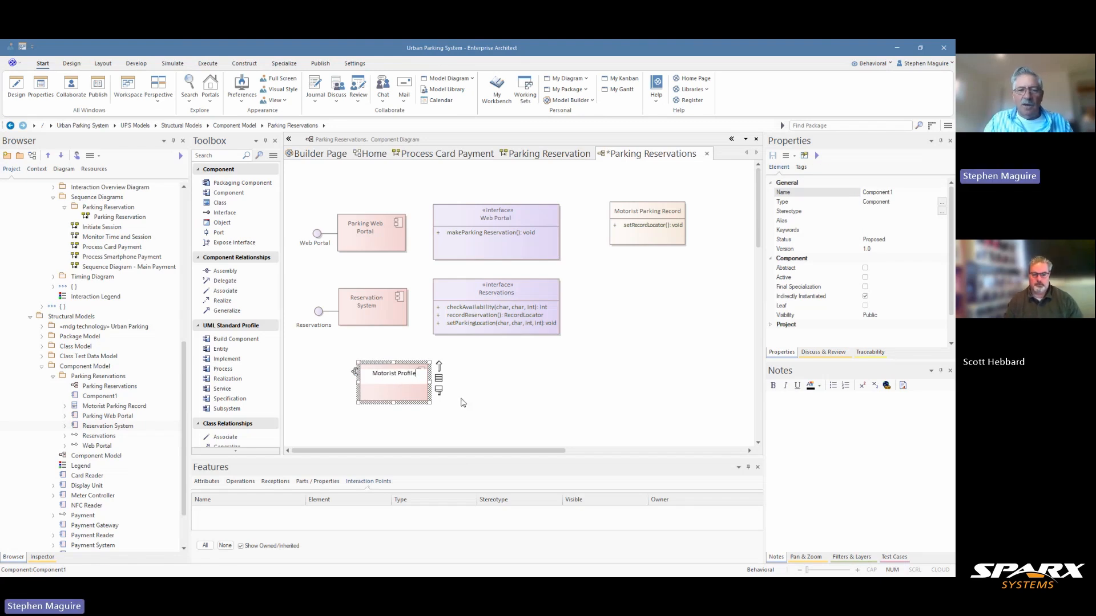
key(Return)
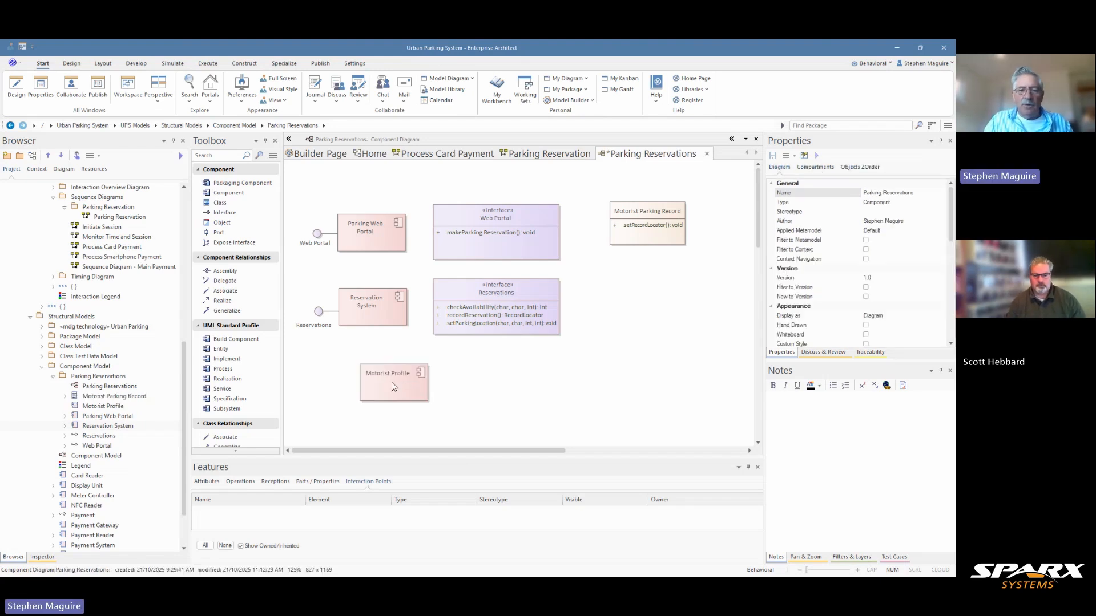
Step: Enter the Motorist Profile component's notes about requiring the ParkingProfile interface to manage user profiles, and align the component under Reservation System
click(781, 403)
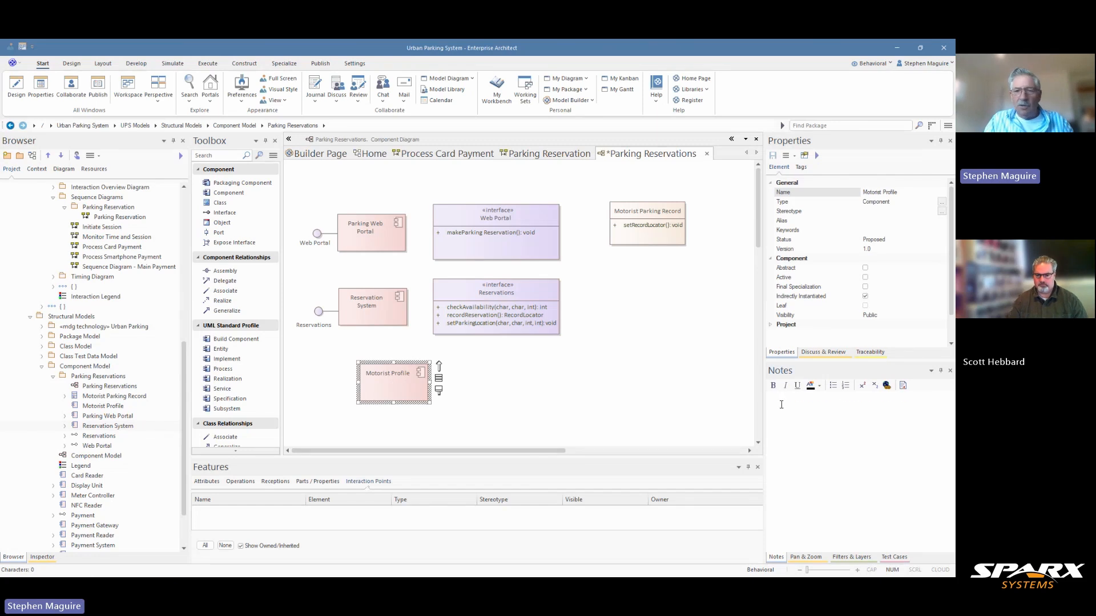
text(The Motorist Profile component requires the ParkingProfile interface to access and manage individual user profiles and their parking-related settings. It serves as the central repository for motorist-specific information within the system.)
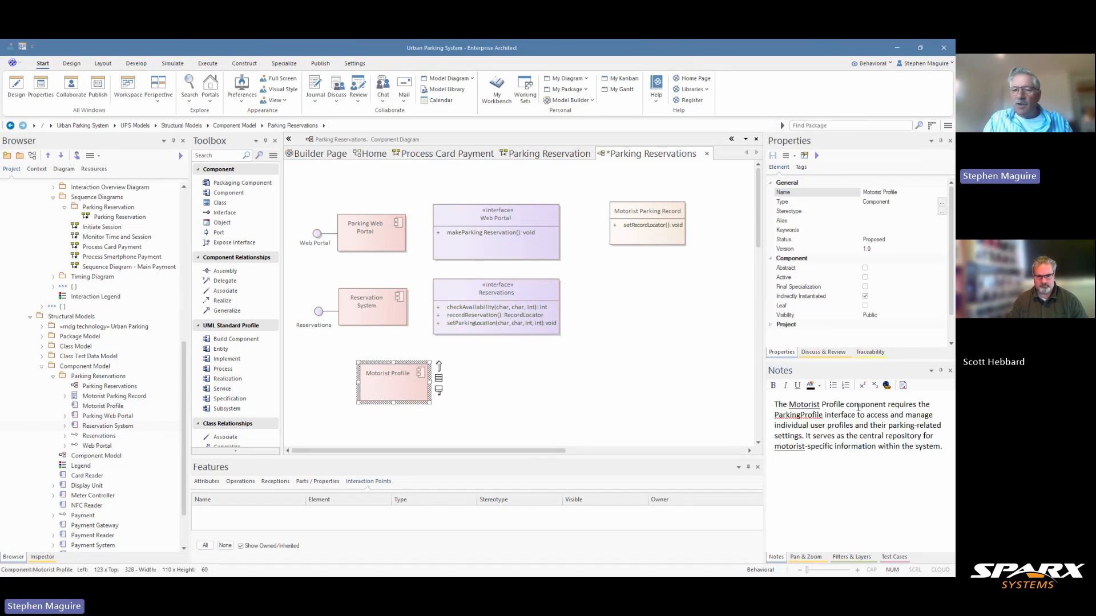
click(509, 404)
drag(415, 387, 399, 381)
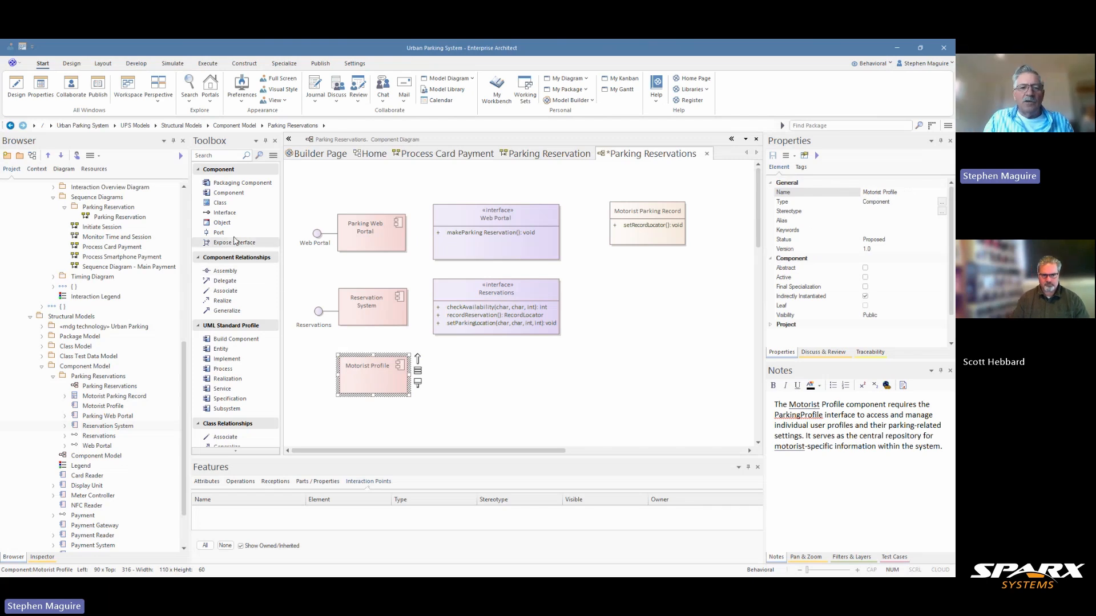
Step: Add an interface named Parking Profile to the diagram, below the Reservations interface
click(224, 214)
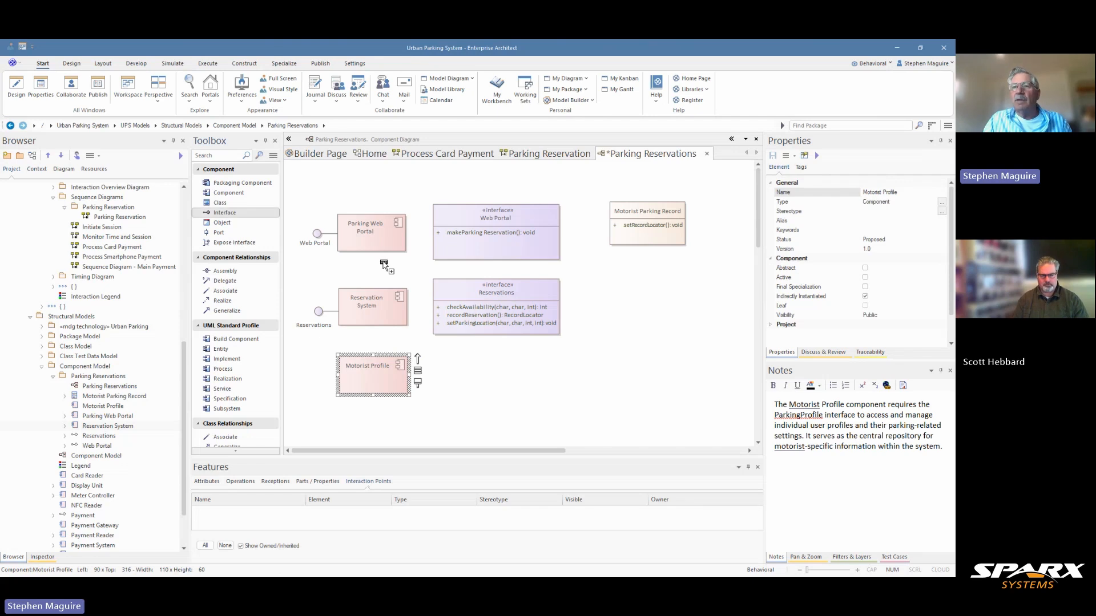
click(489, 368)
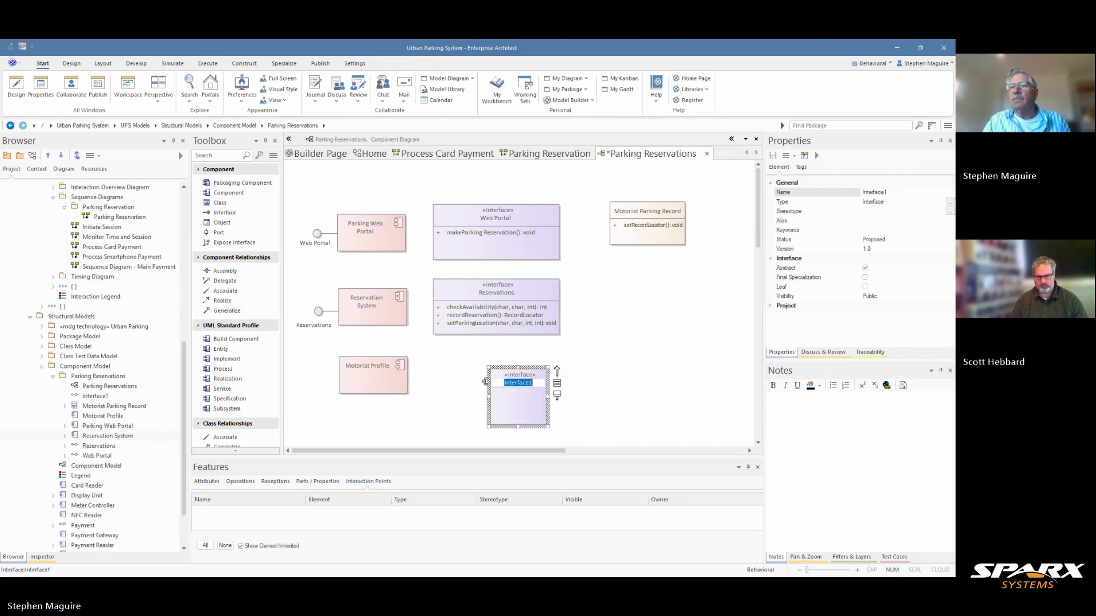
key(Return)
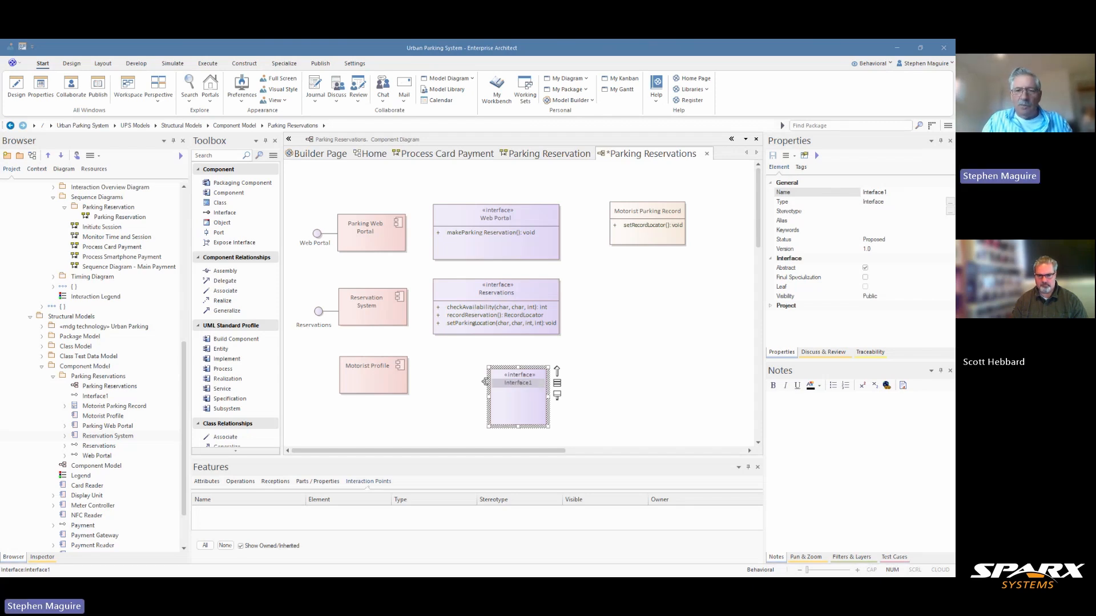
click(519, 410)
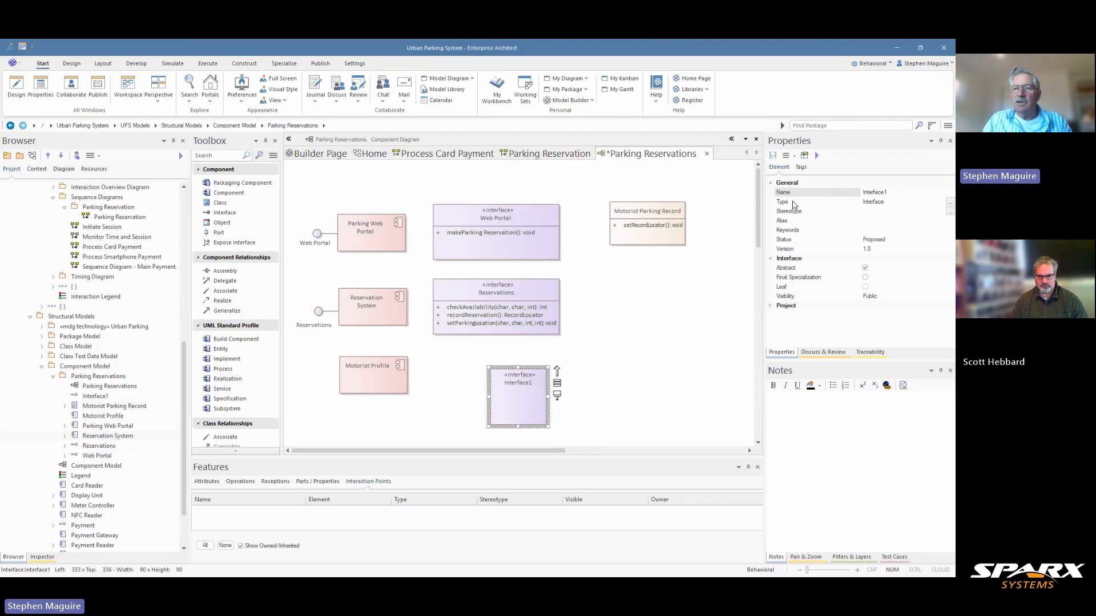
click(896, 191)
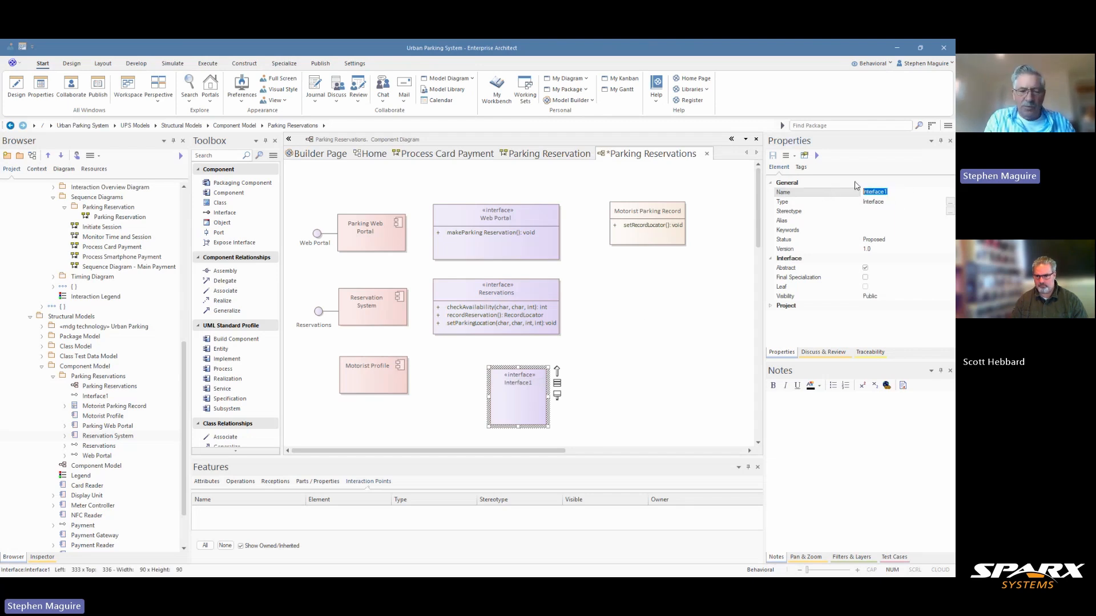
text(Pa)
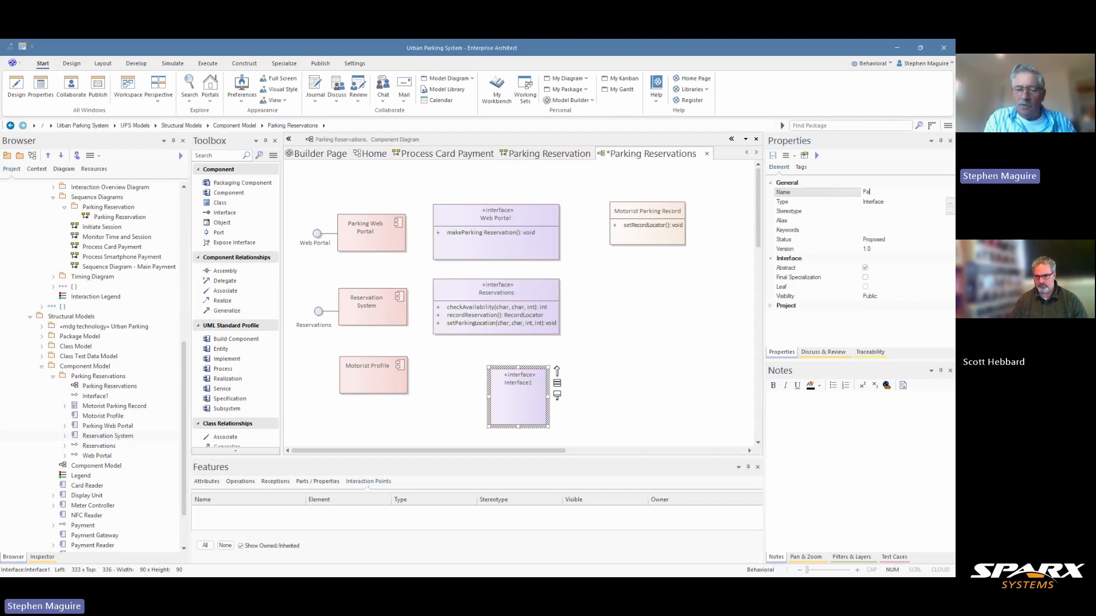
text(rking)
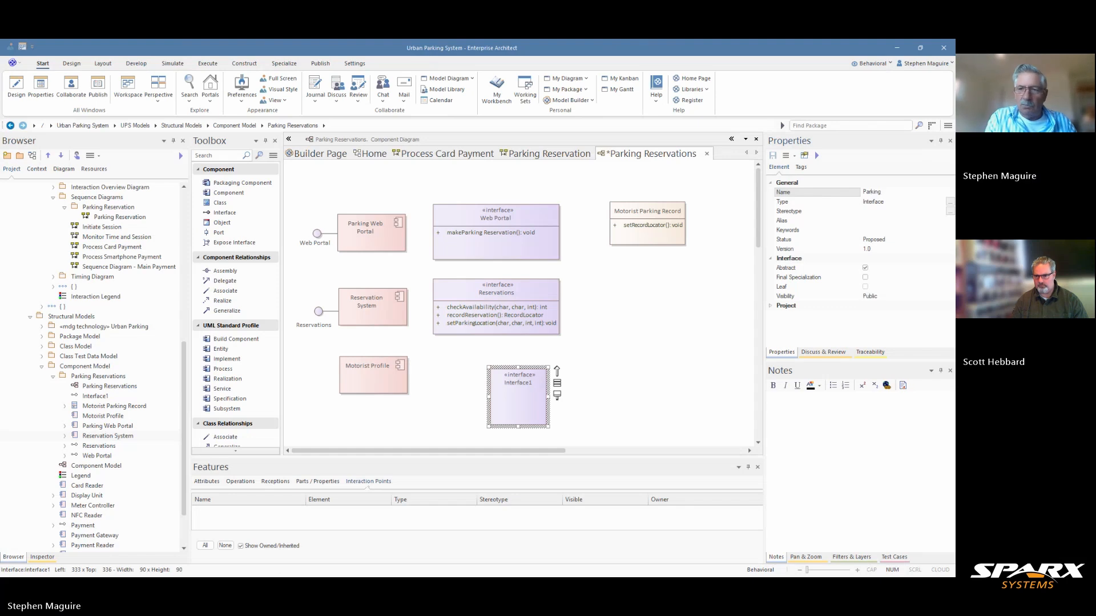
text( Profile)
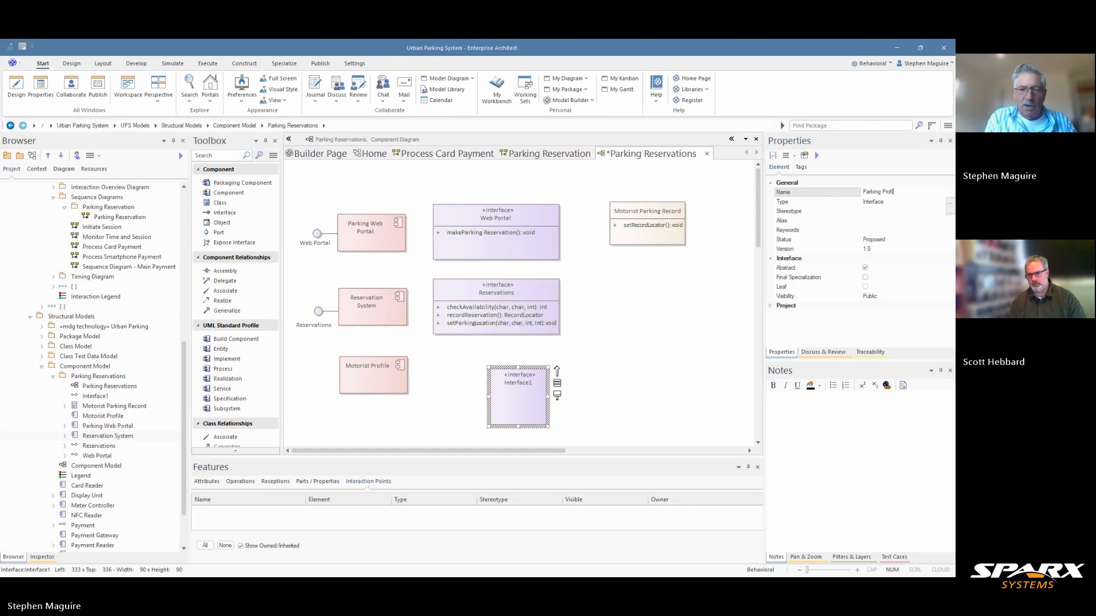
click(701, 291)
Step: Move Parking Profile closer to Motorist Profile and enter its notes about providing access to motorist preferences and accessibility requirements for the parking system
drag(519, 399, 496, 387)
click(827, 450)
text(The ParkingProfile interface provides access to motorist preferences and accessibility requirements for the parking system. This interface allows components to retrieve user-specific parking settings and apply them when processing reservation requests.)
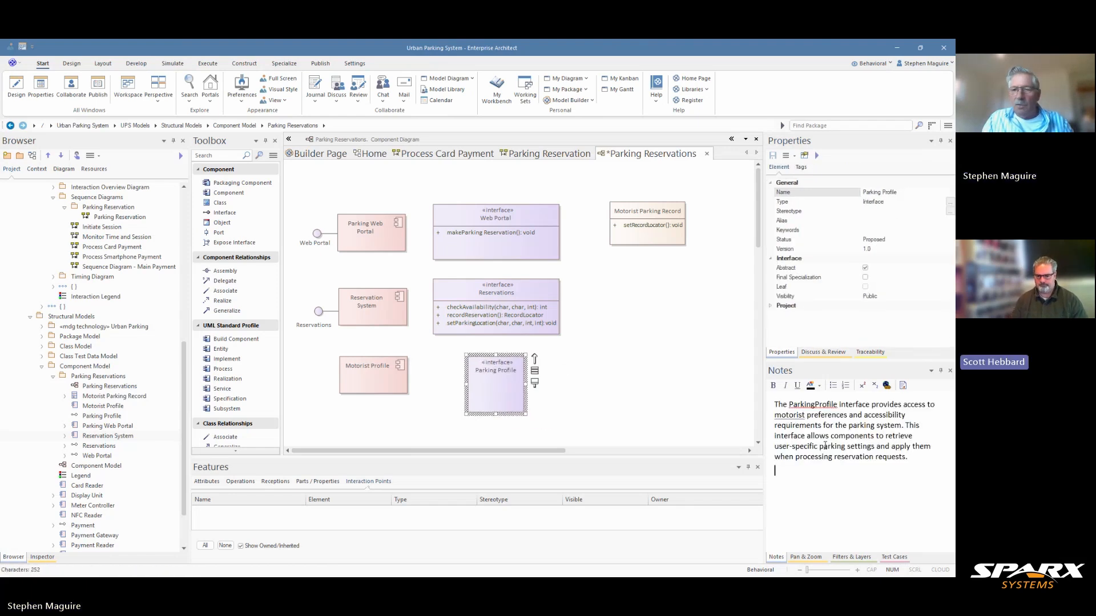
click(532, 383)
click(521, 382)
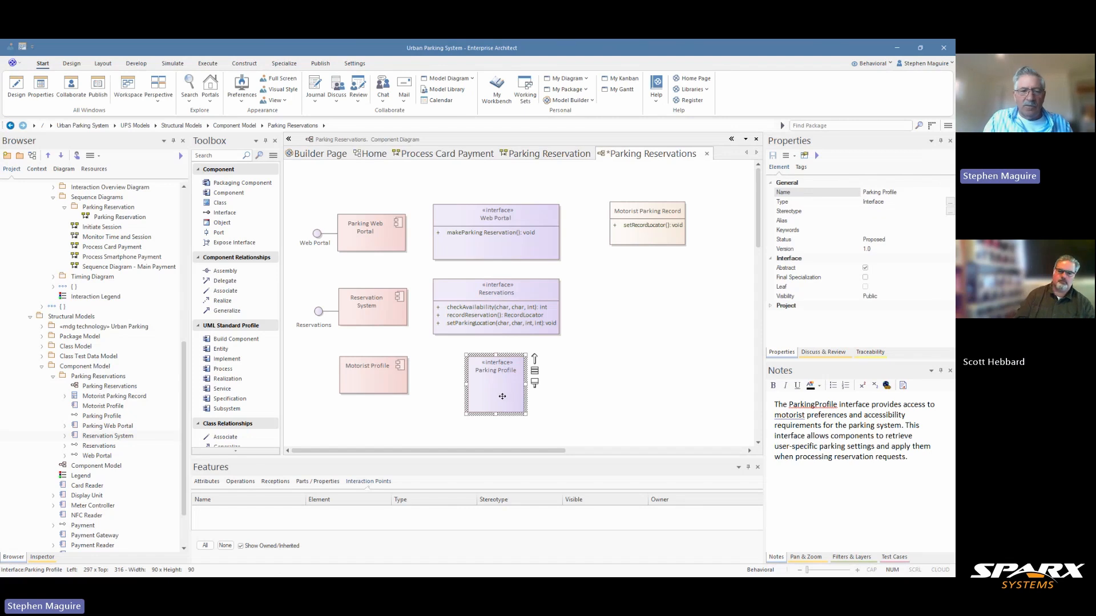
Step: Add a getParkingPreferences operation with return type char to the Parking Profile interface
click(240, 481)
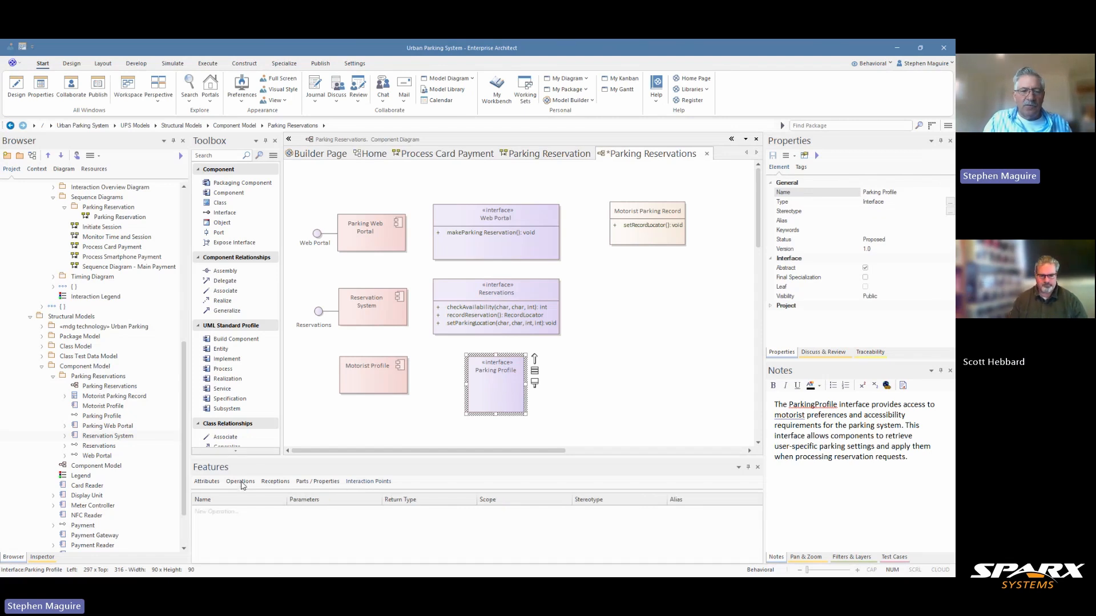
click(223, 512)
text(ge)
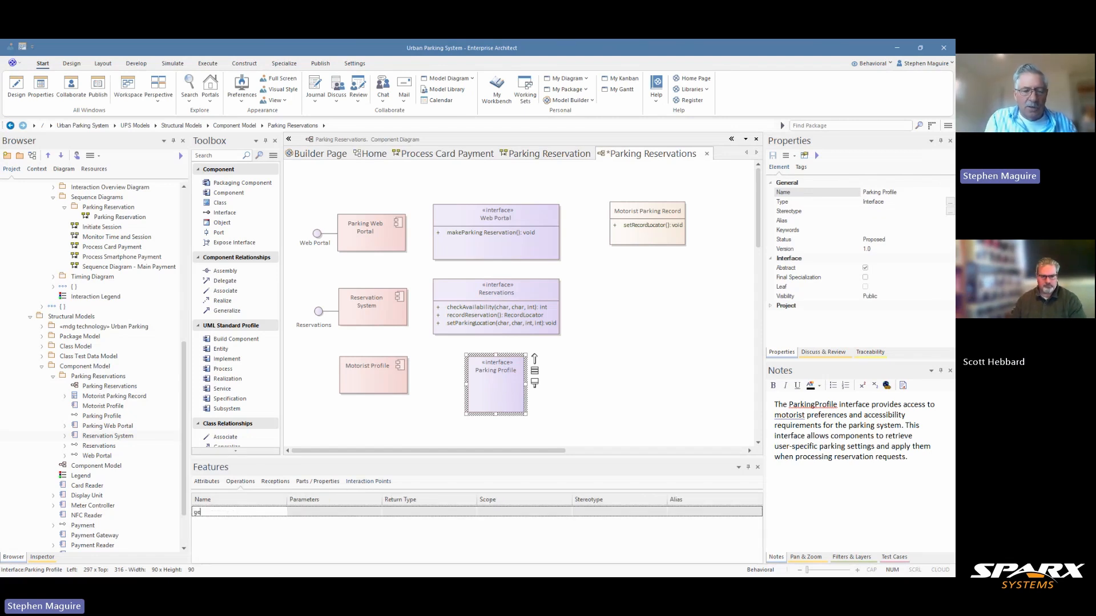
text(tPark)
text(ing)
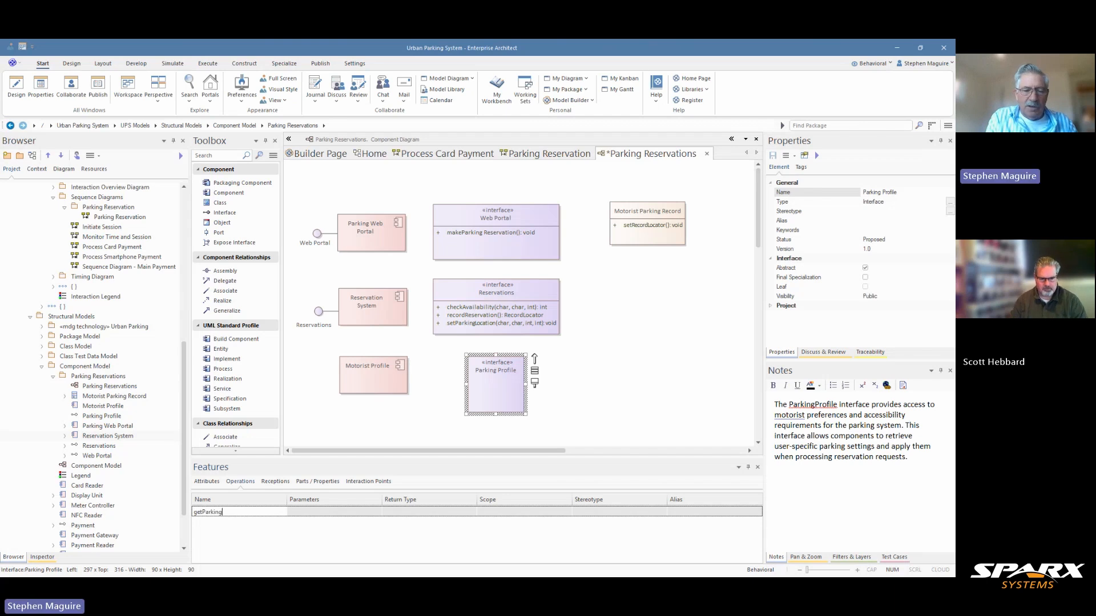
text(Preferences)
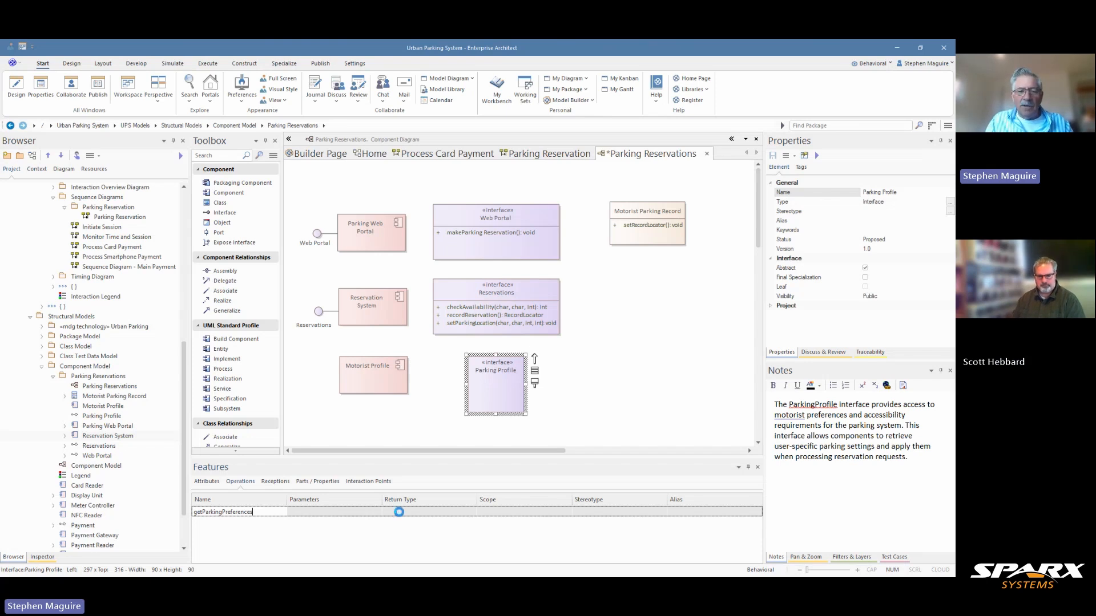
click(469, 511)
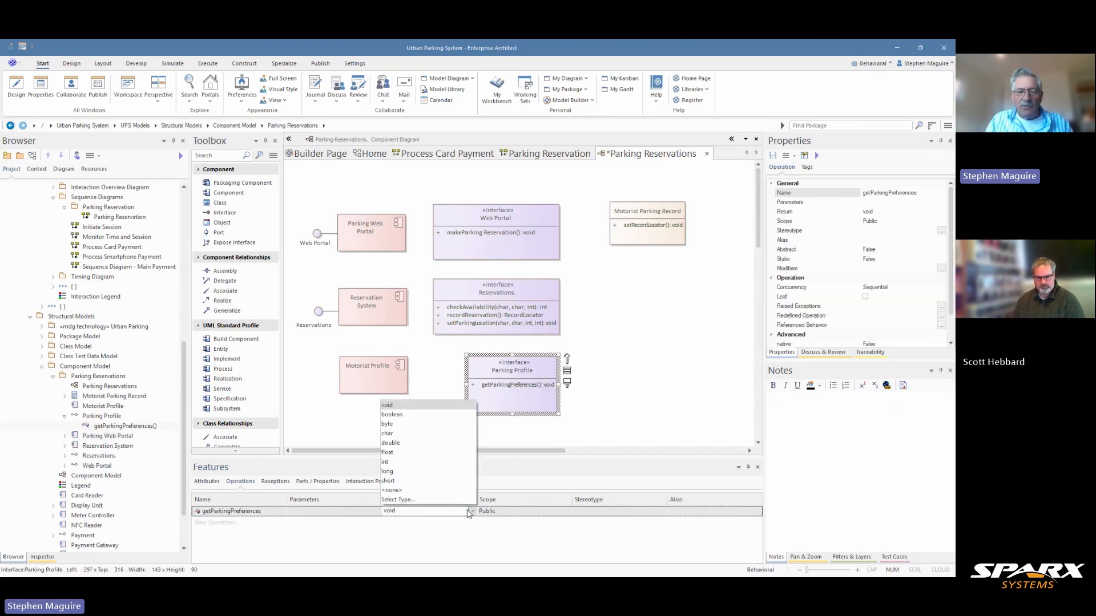
click(393, 435)
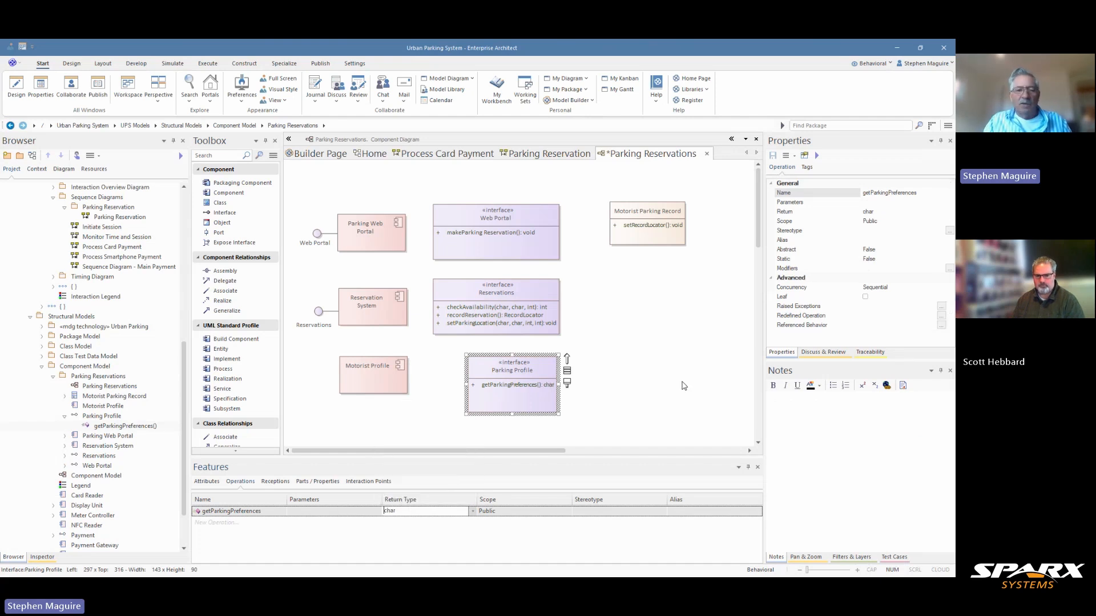
Step: Add a second operation named getAccessibilityConstraints to the Parking Profile interface
click(217, 522)
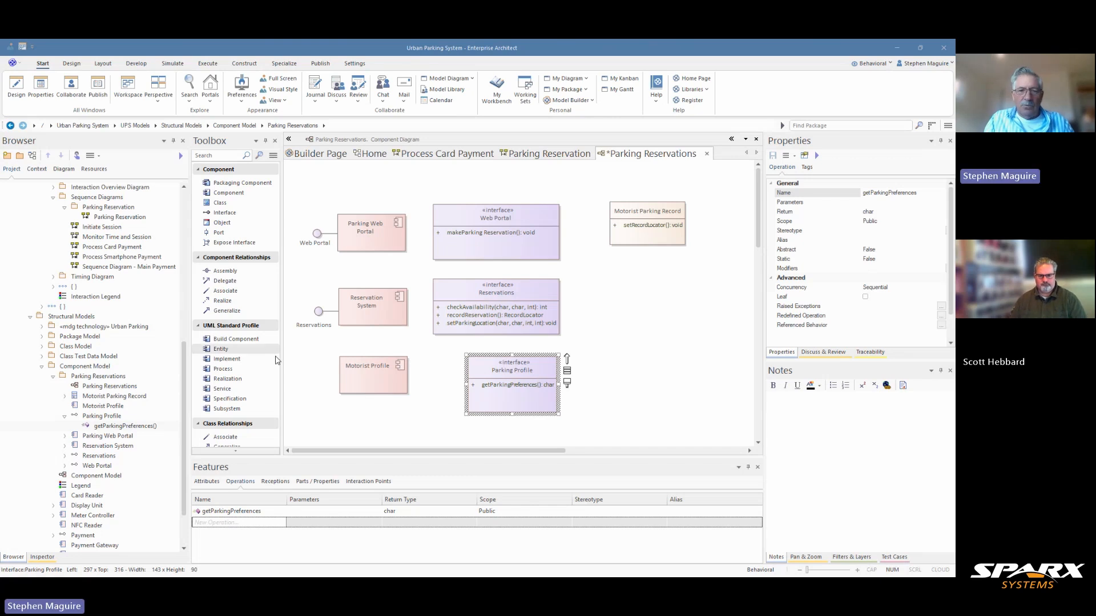
click(514, 401)
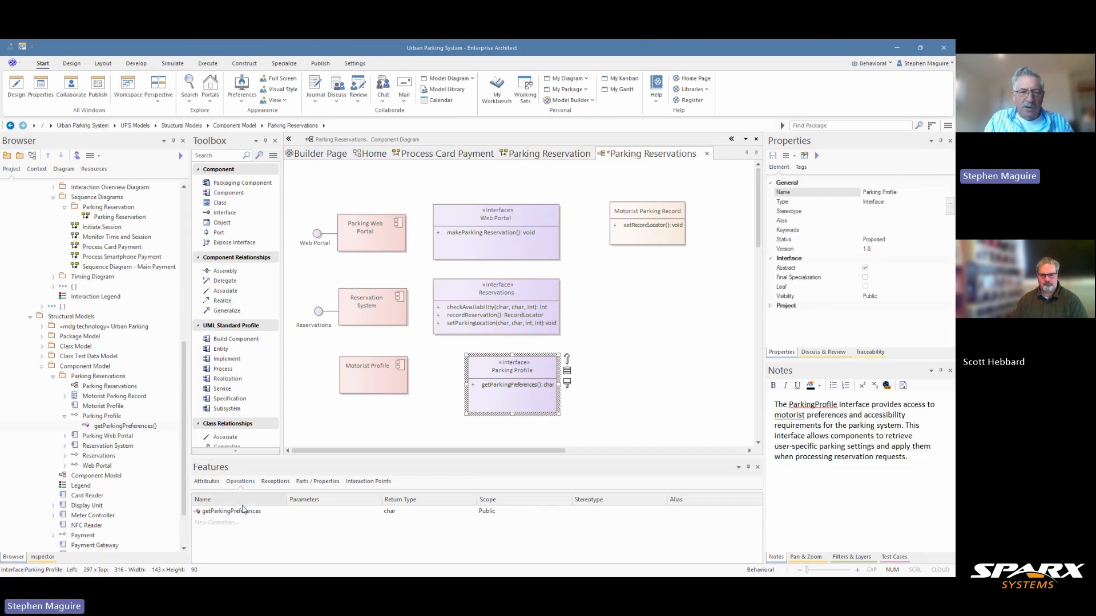
click(216, 523)
text(getAccessibilityConstraints)
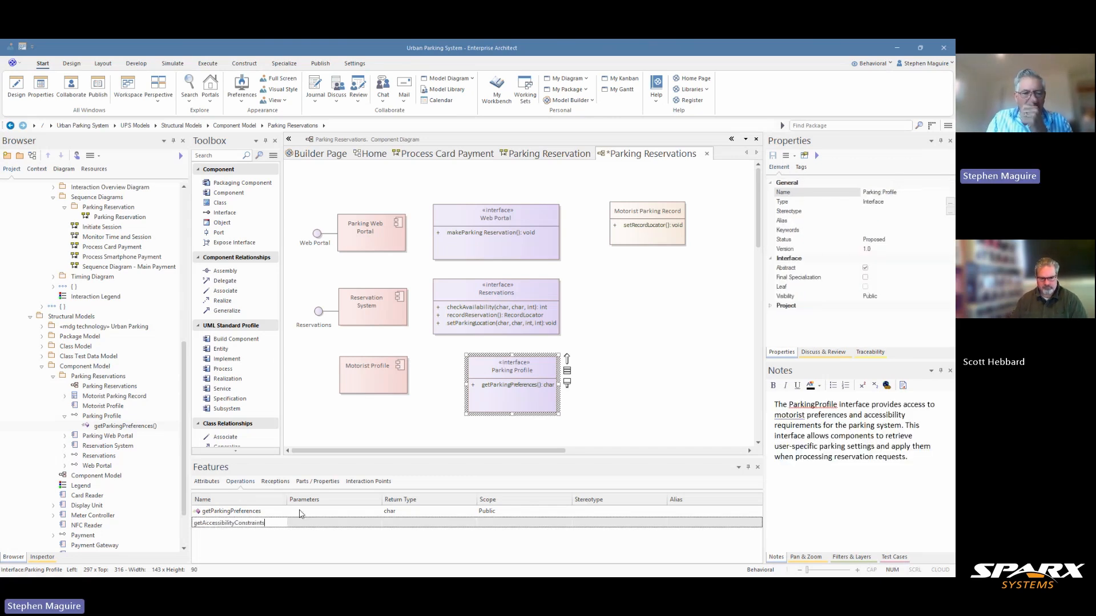
key(Return)
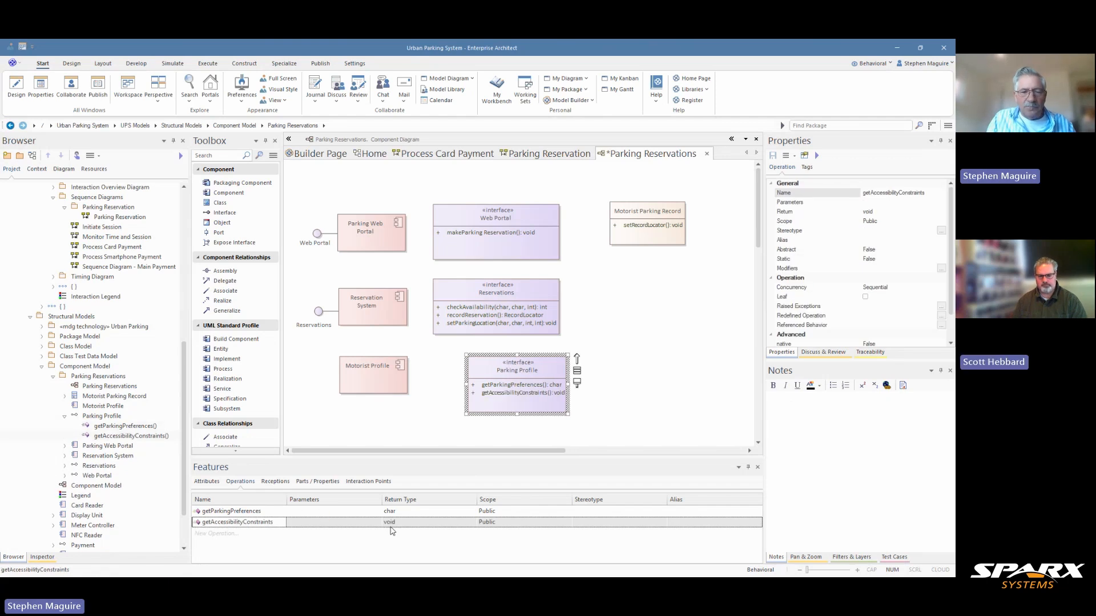
Step: Give the getAccessibilityConstraints operation an input parameter named motoristID of type int
click(361, 520)
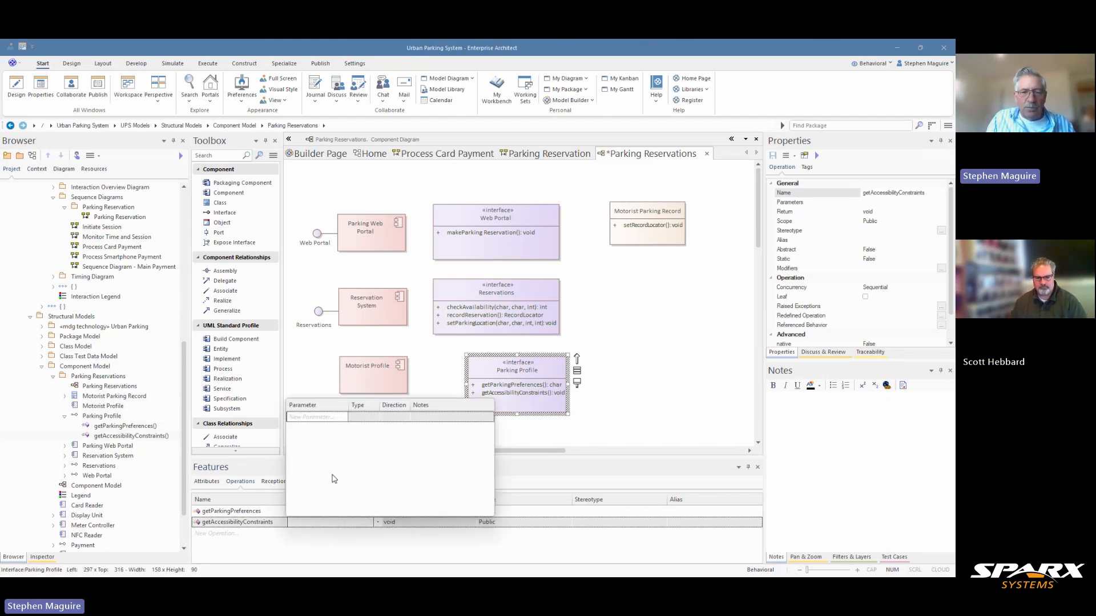
click(307, 418)
text(mo)
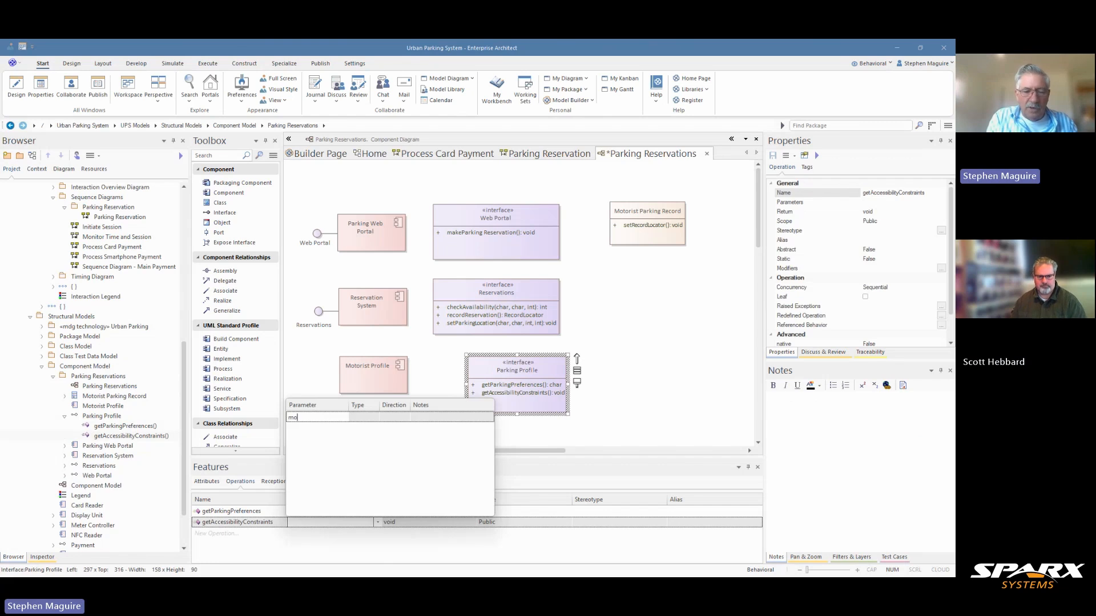
text(toris)
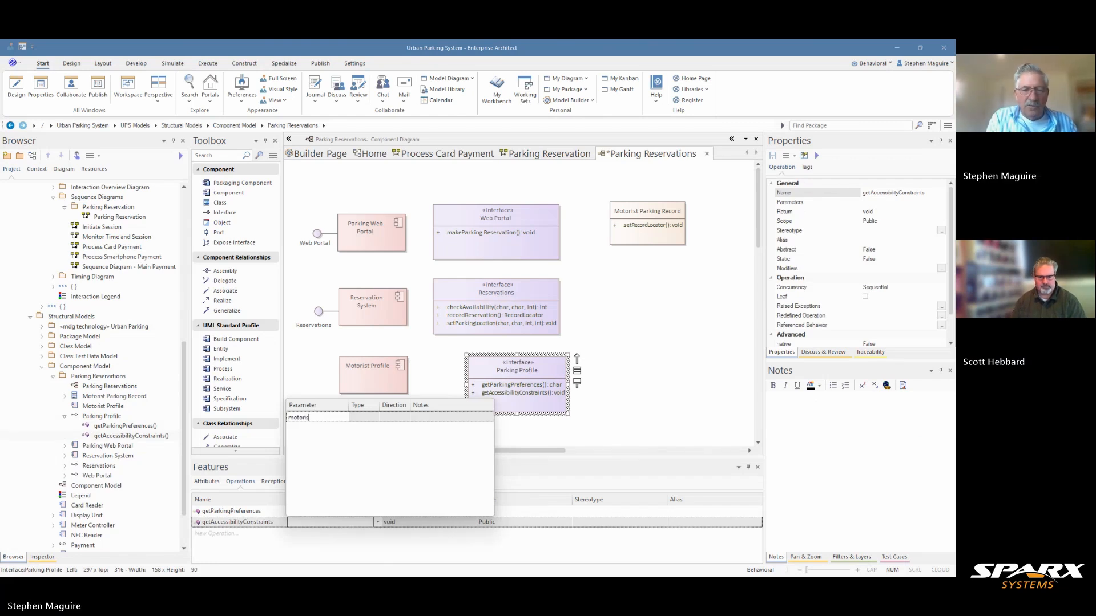
text(tID)
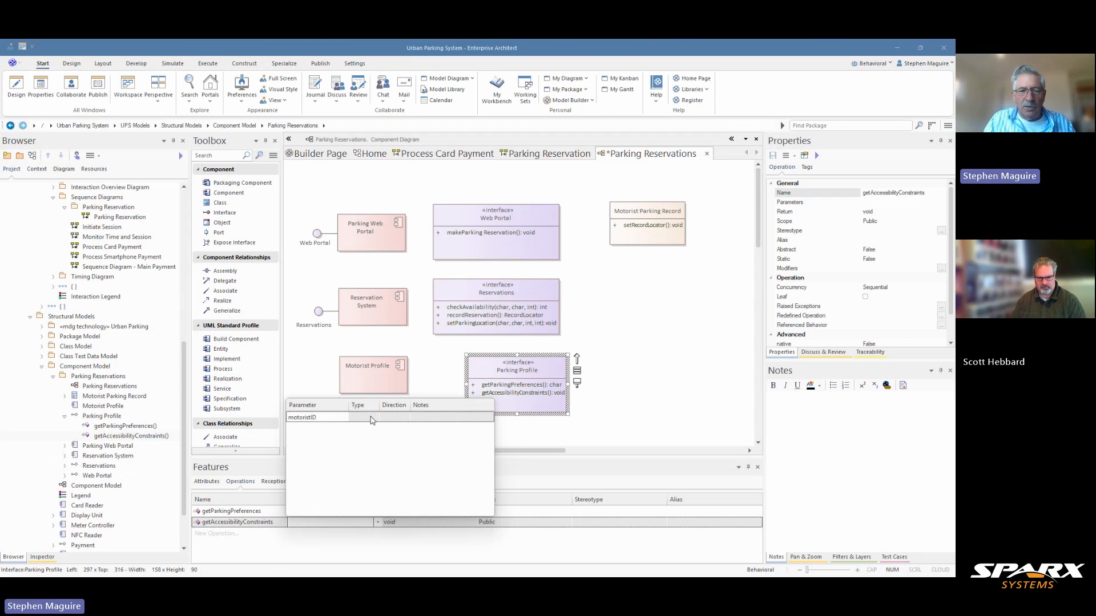
key(Return)
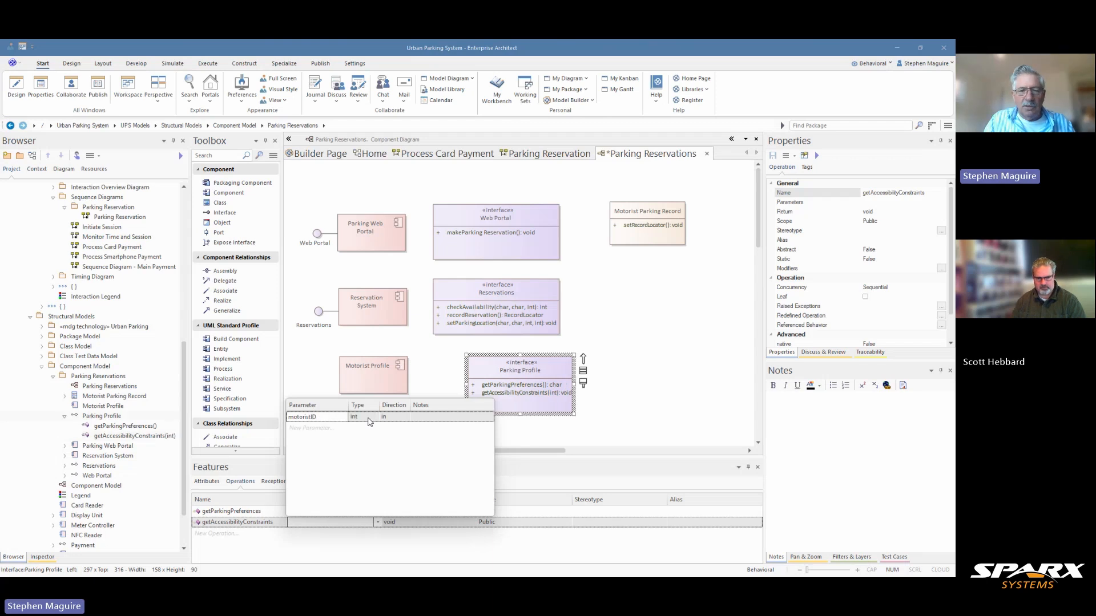
click(369, 417)
click(544, 437)
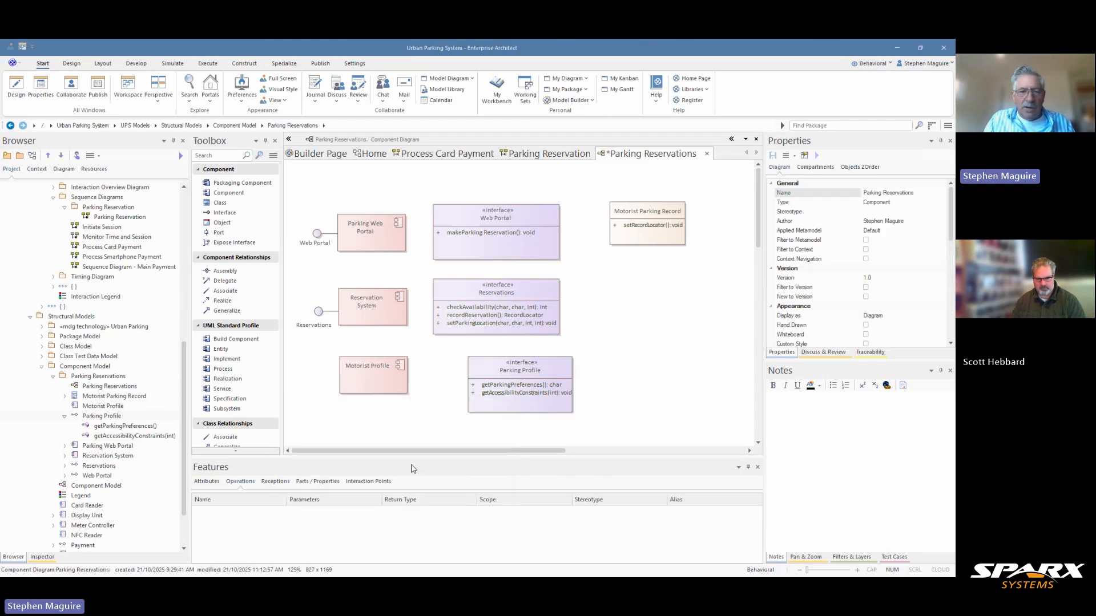
Step: Add a motoristID parameter of type int to getParkingPreferences and align the Parking Profile interface under Reservations
click(492, 394)
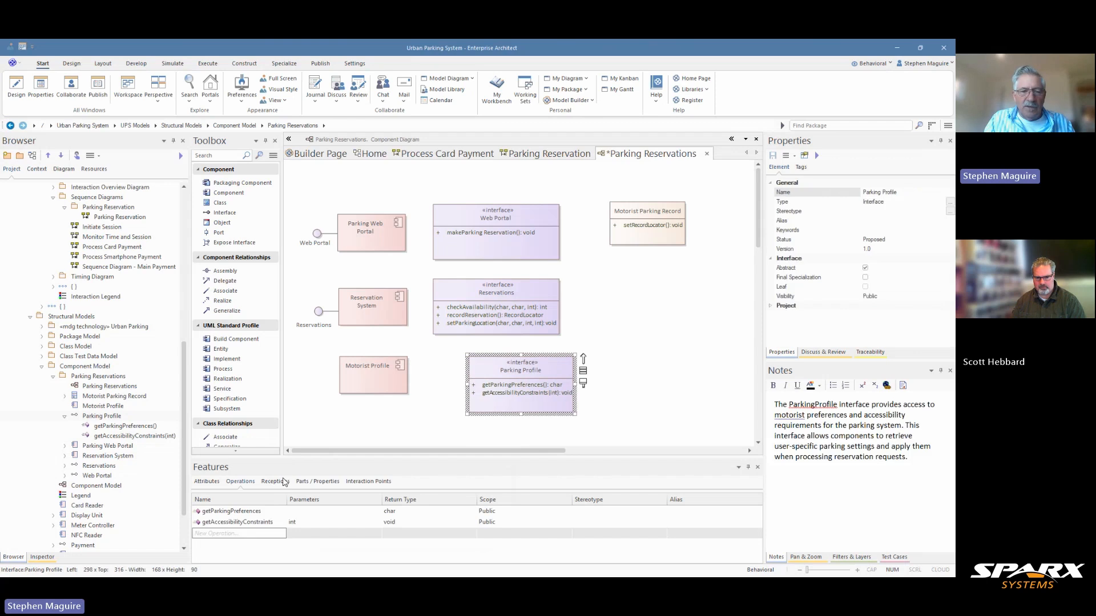
click(271, 512)
click(327, 512)
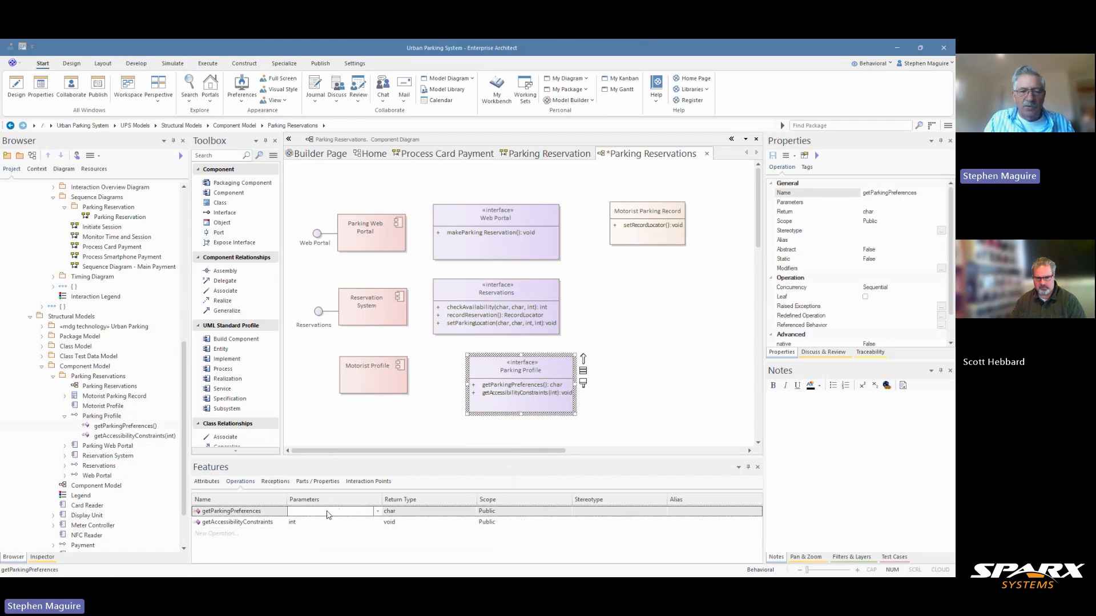
click(377, 512)
click(317, 406)
text(motorist)
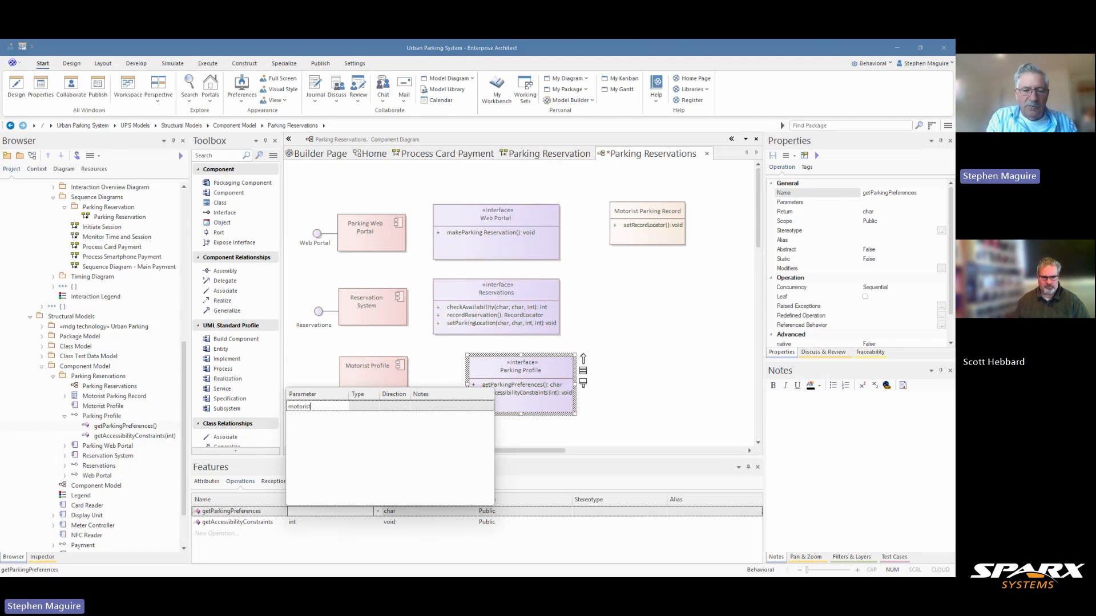
text(ID)
click(359, 406)
text(int)
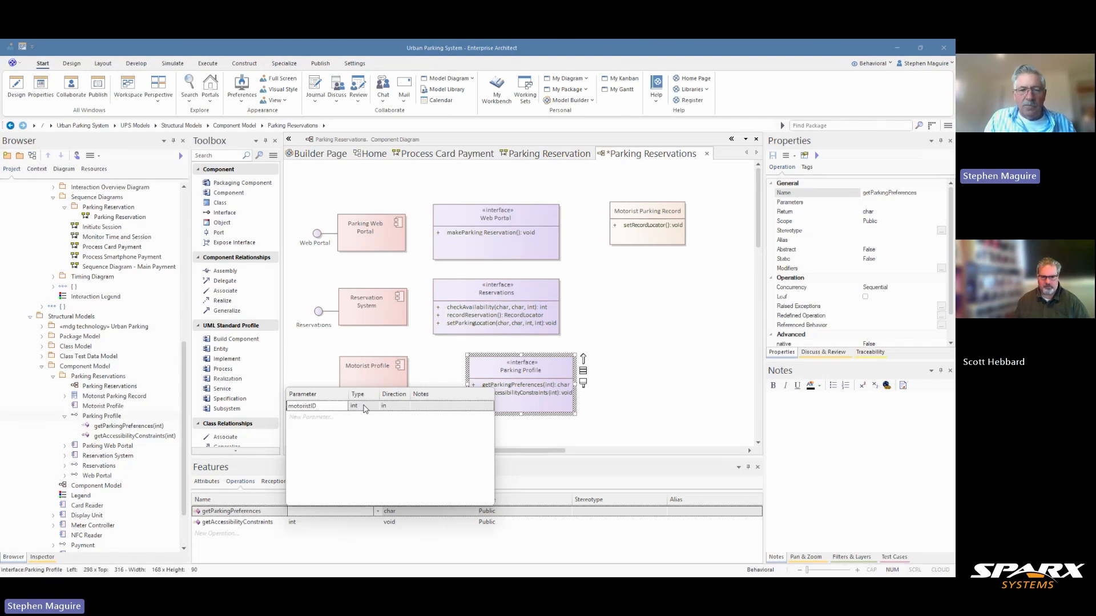
key(Return)
click(678, 372)
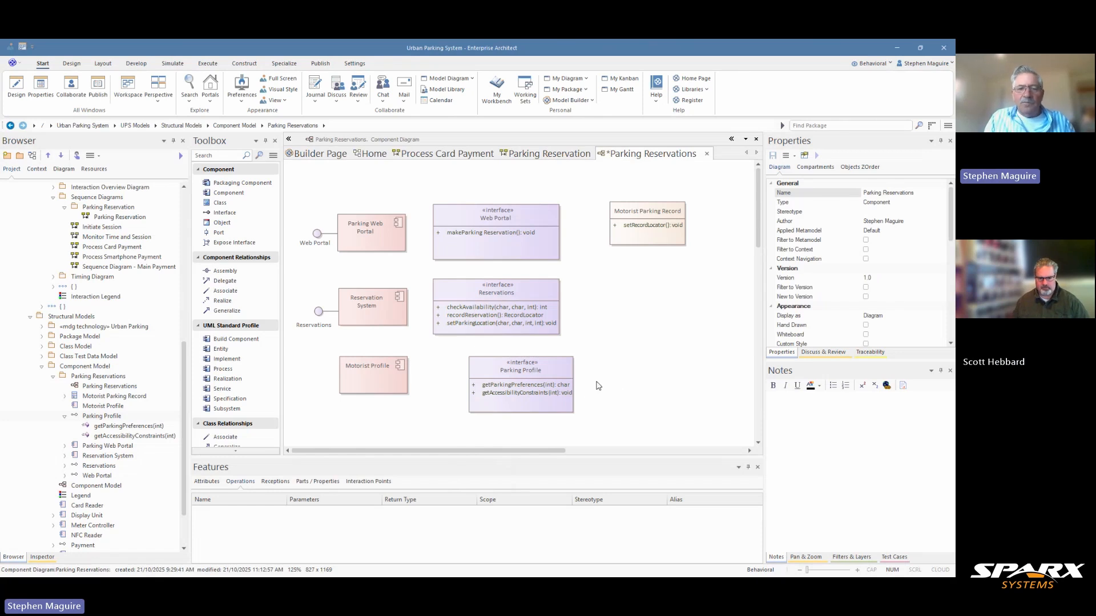
drag(496, 374, 469, 371)
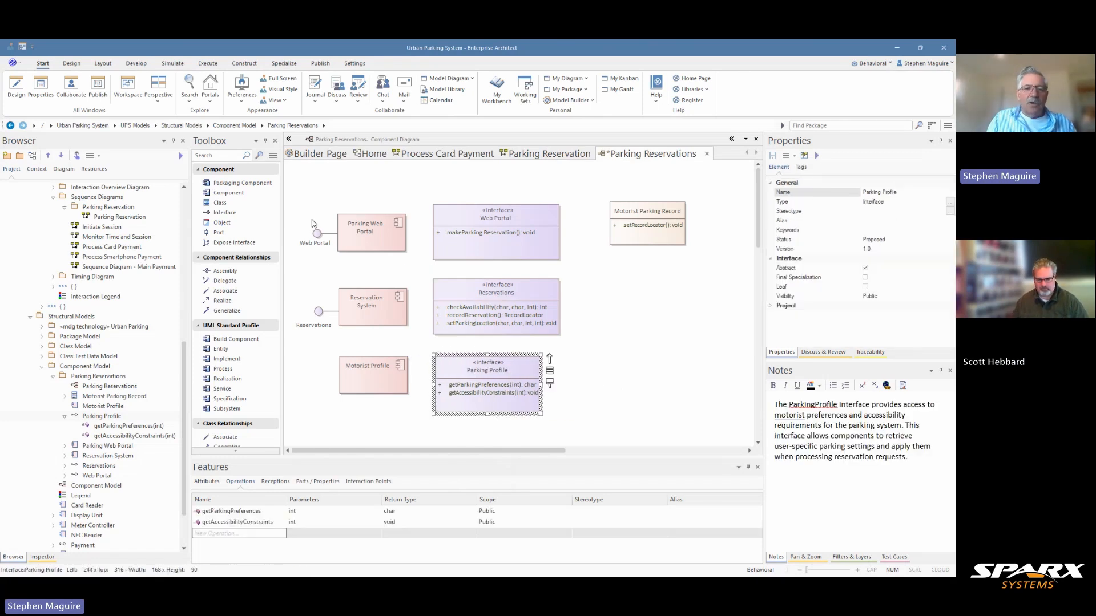
Step: Expose the existing Parking Profile interface as a provided interface on the Motorist Profile component and save the component diagram
click(240, 242)
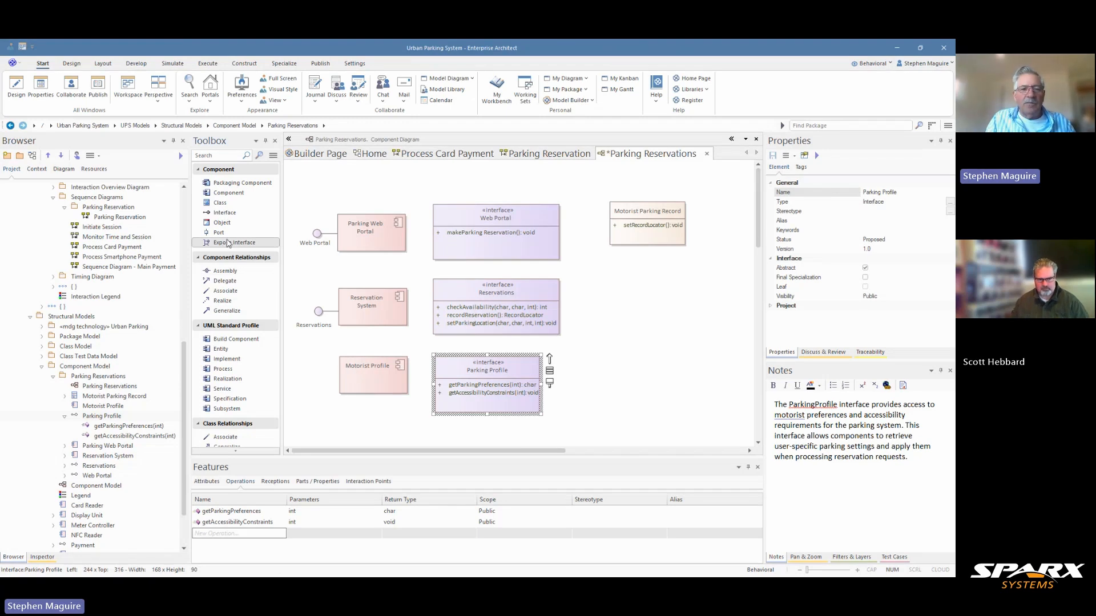
click(359, 382)
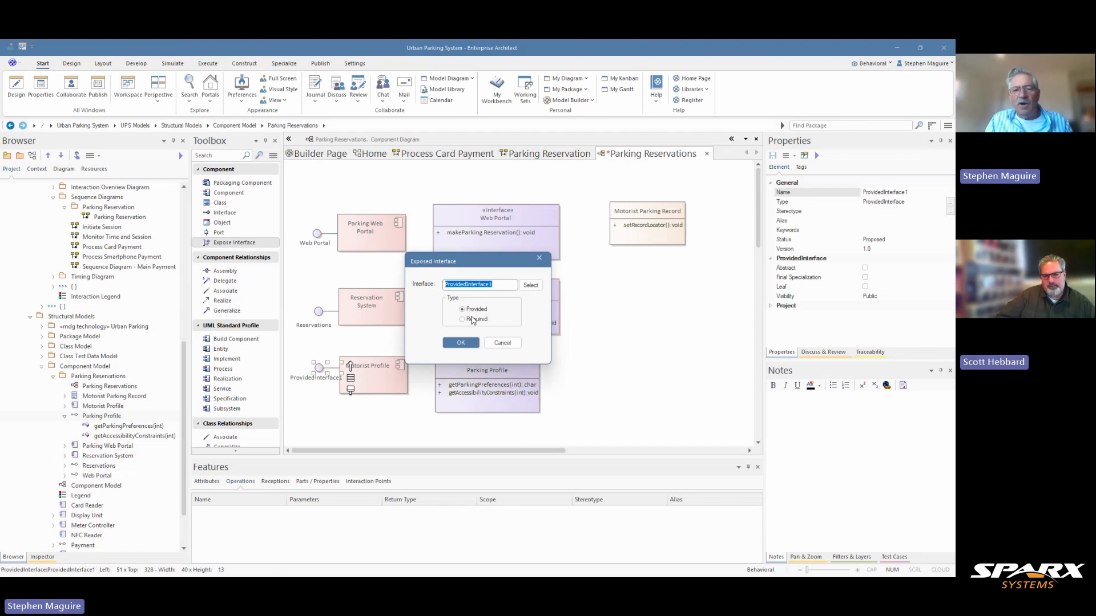
click(531, 285)
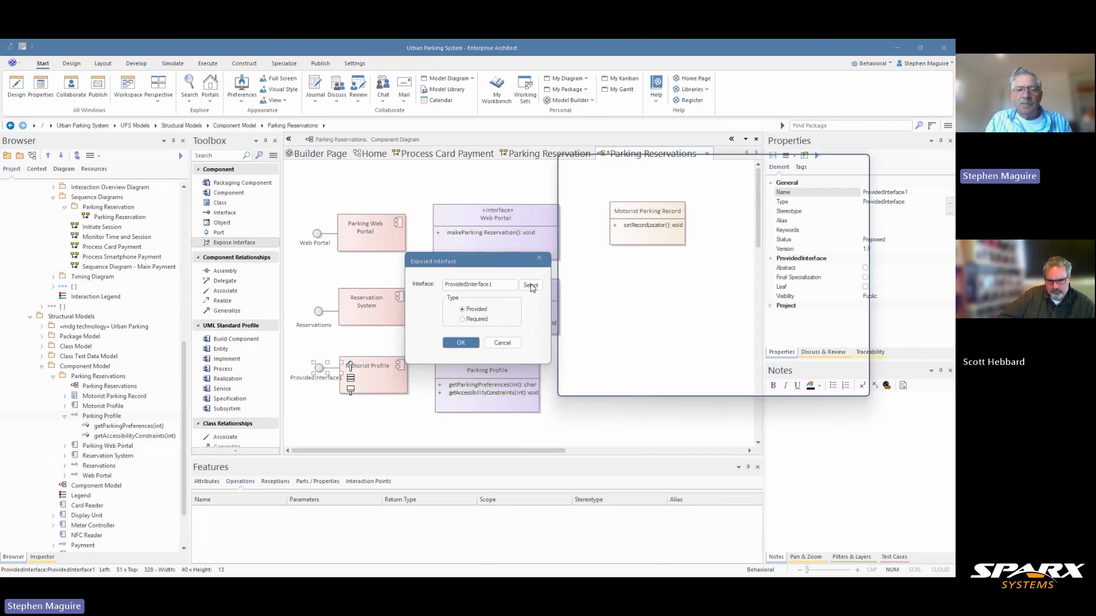
scroll(742, 309, down, 2)
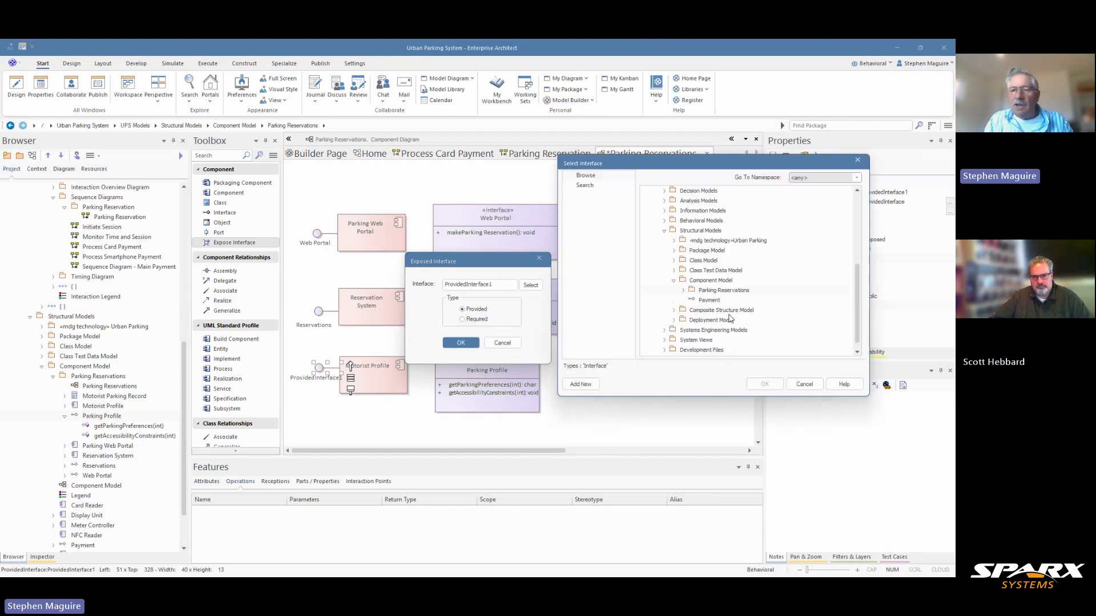
double_click(701, 292)
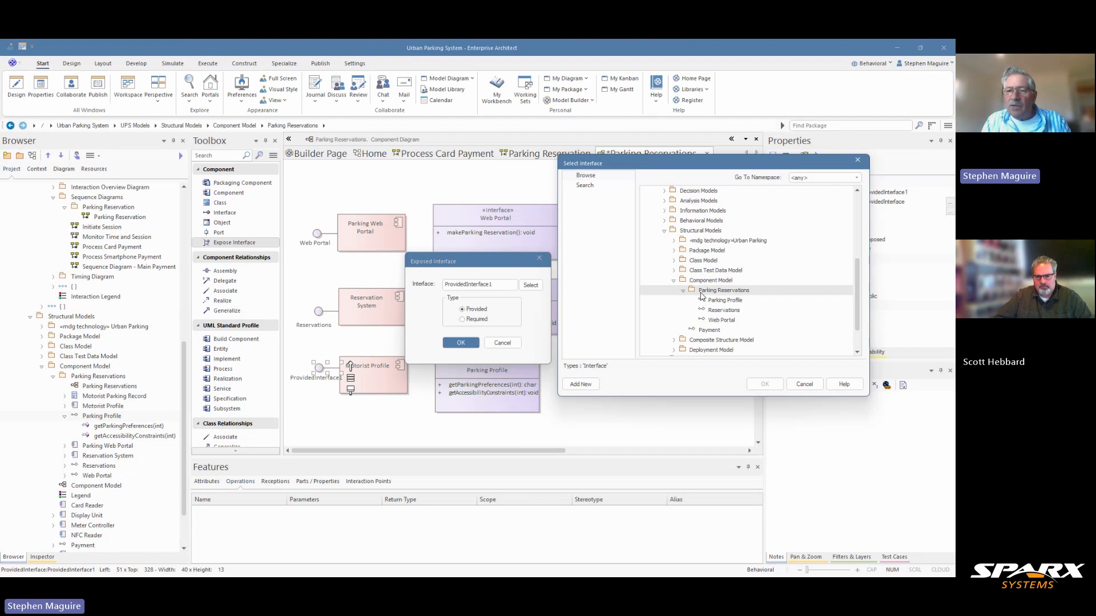
click(726, 301)
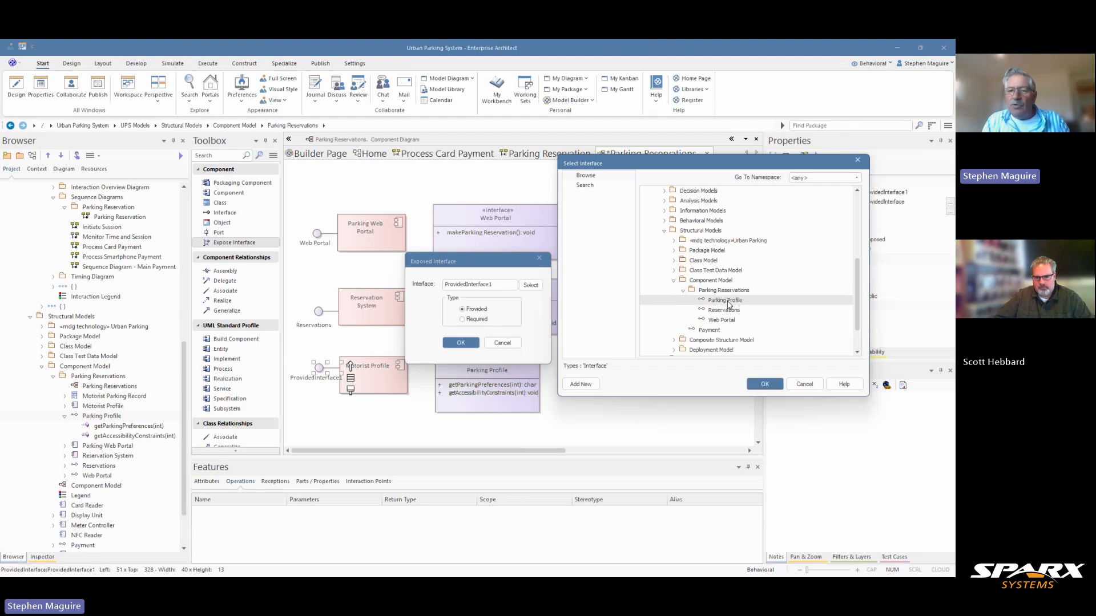
click(764, 384)
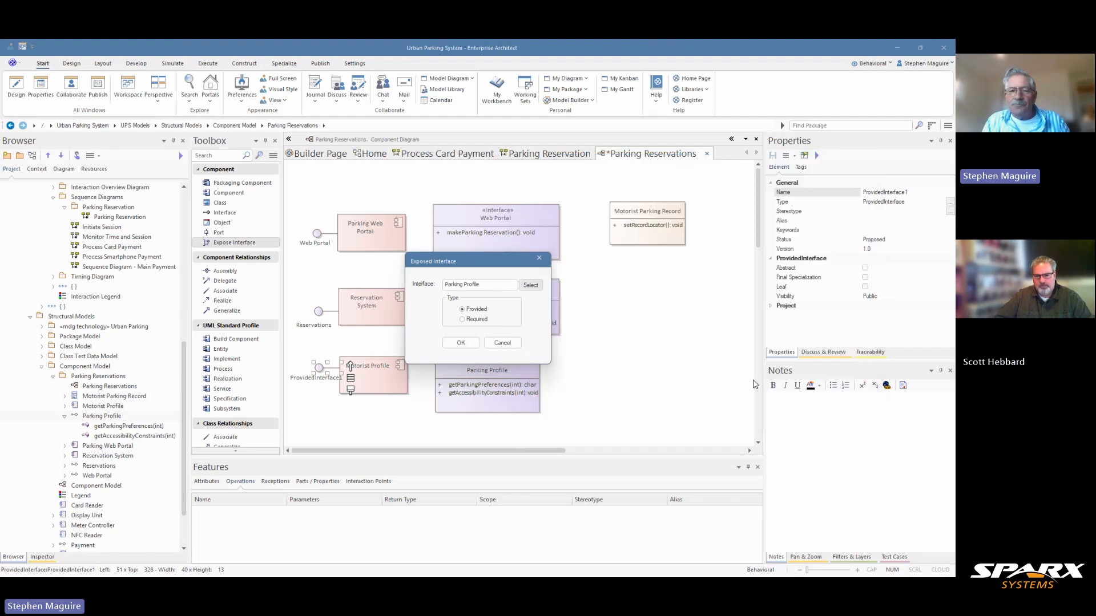
click(460, 343)
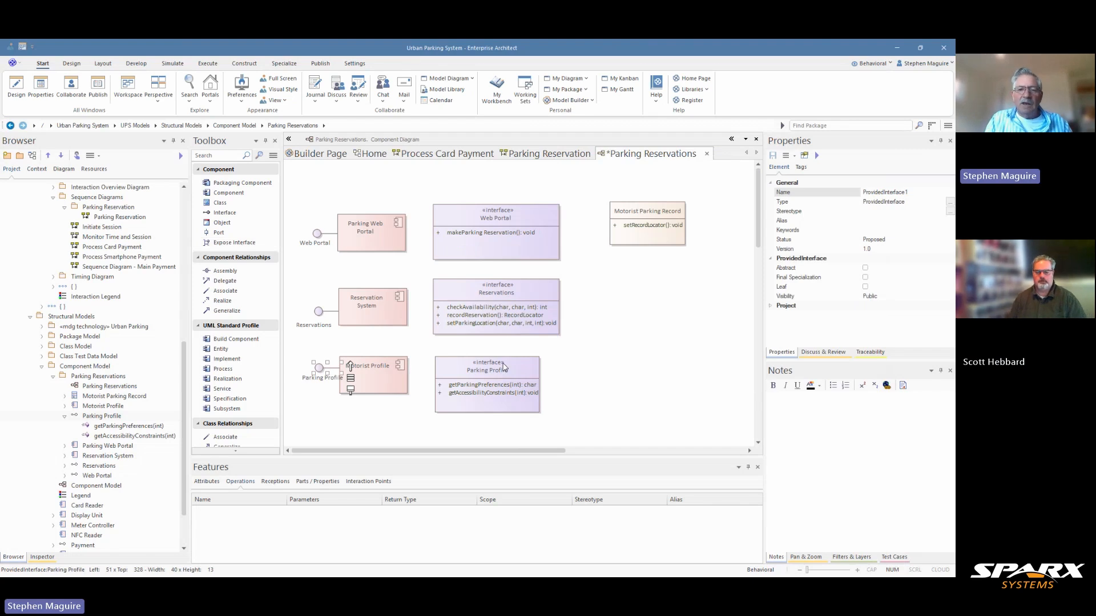
key(ctrl+s)
Step: Add the Motorist Profile component to the Parking Reservation sequence diagram as a link, with Parking Reservations as its structural elements
click(563, 154)
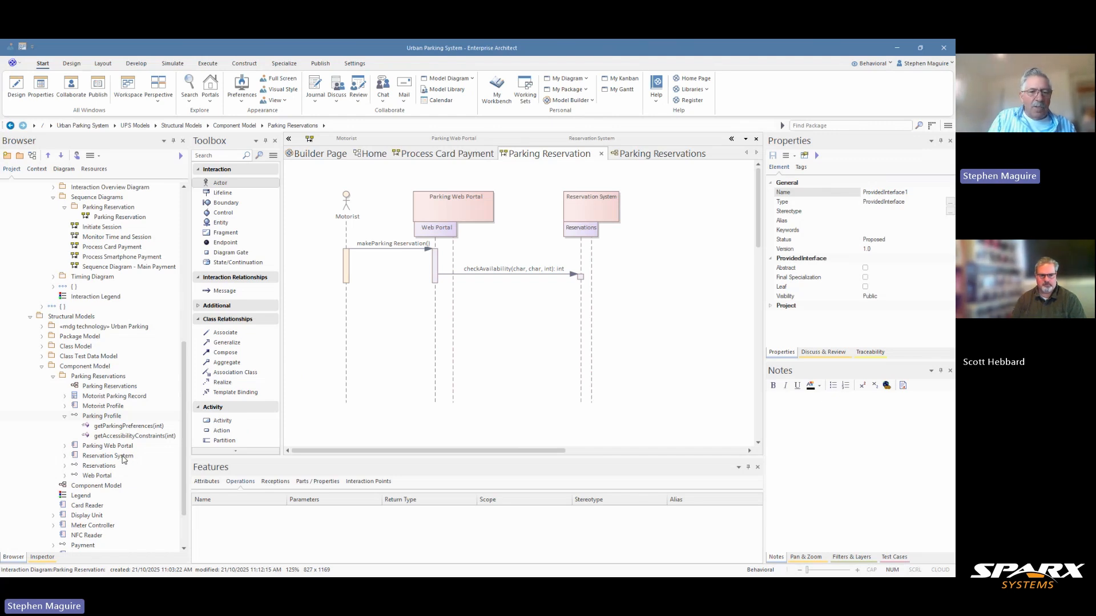
click(103, 405)
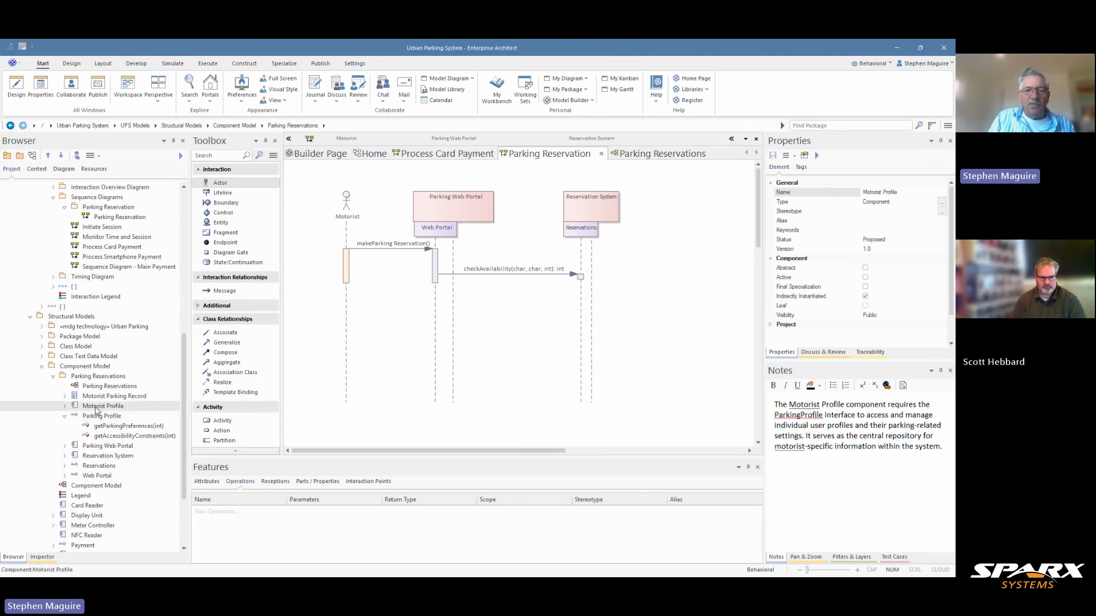
drag(692, 207, 693, 206)
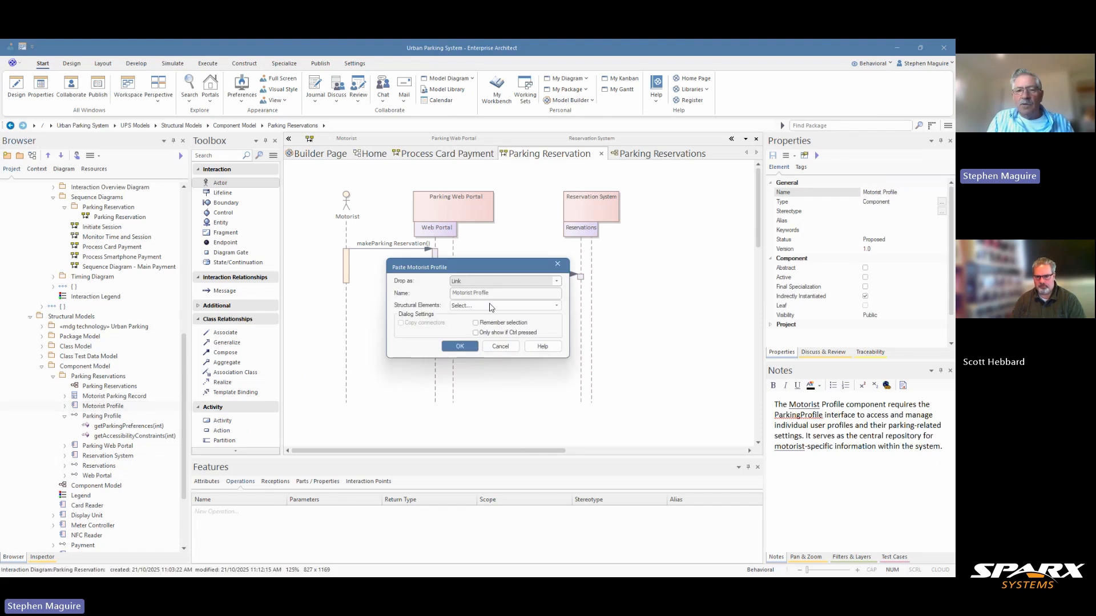
click(555, 308)
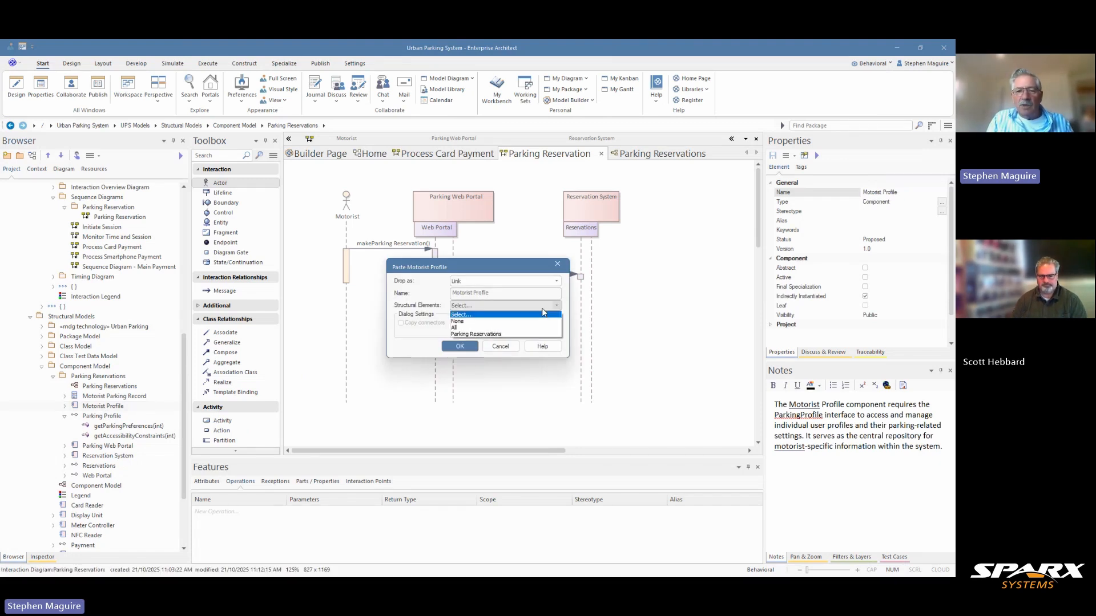
click(477, 334)
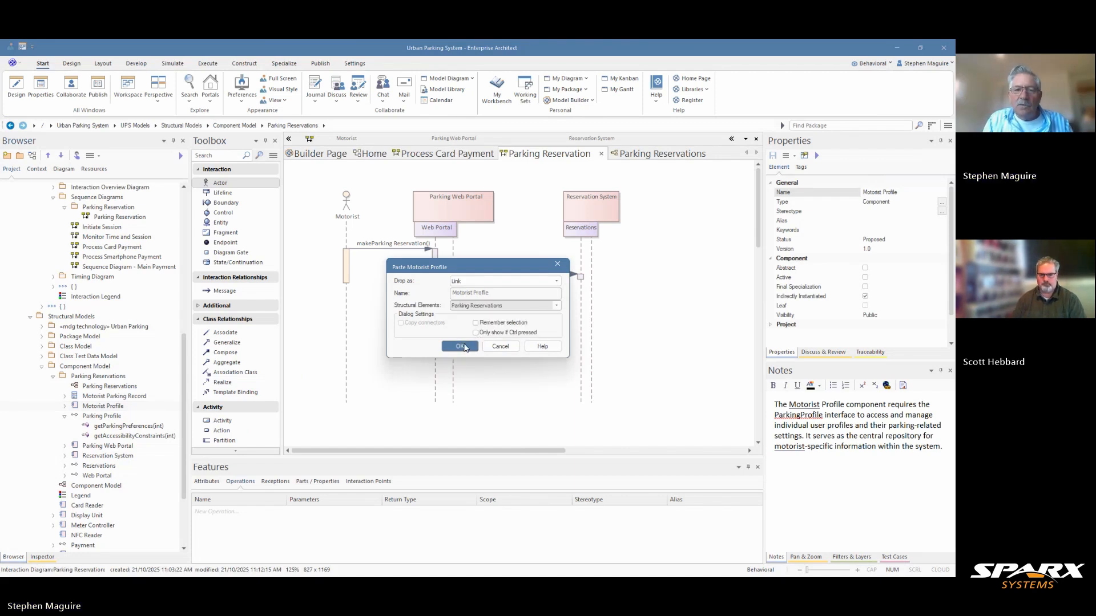
click(464, 347)
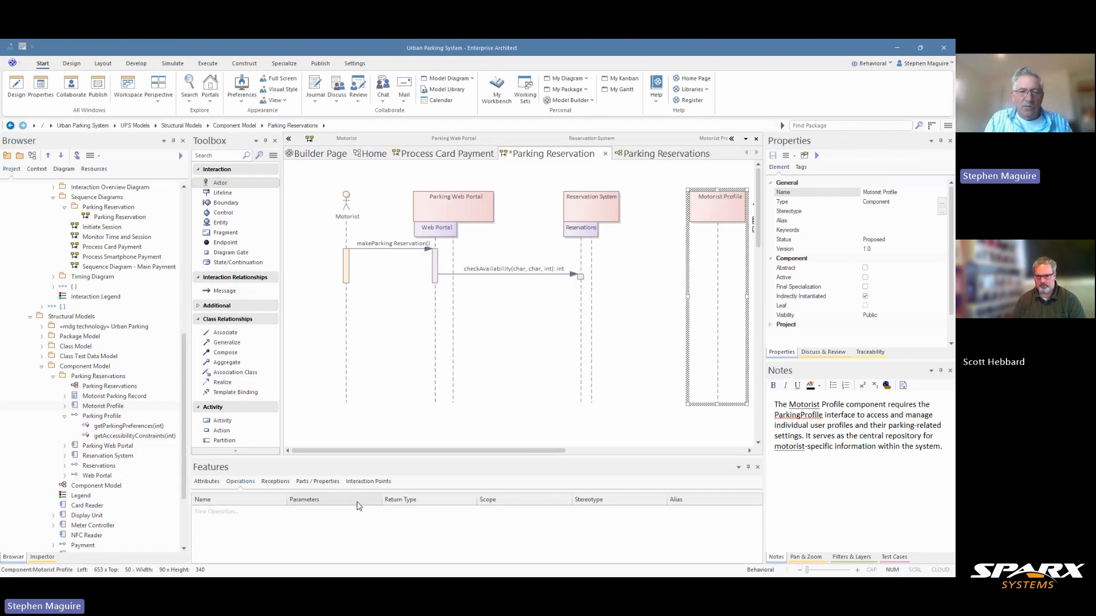
Step: Show the Parking Profile interaction point on the Motorist Profile lifeline
click(366, 482)
click(196, 510)
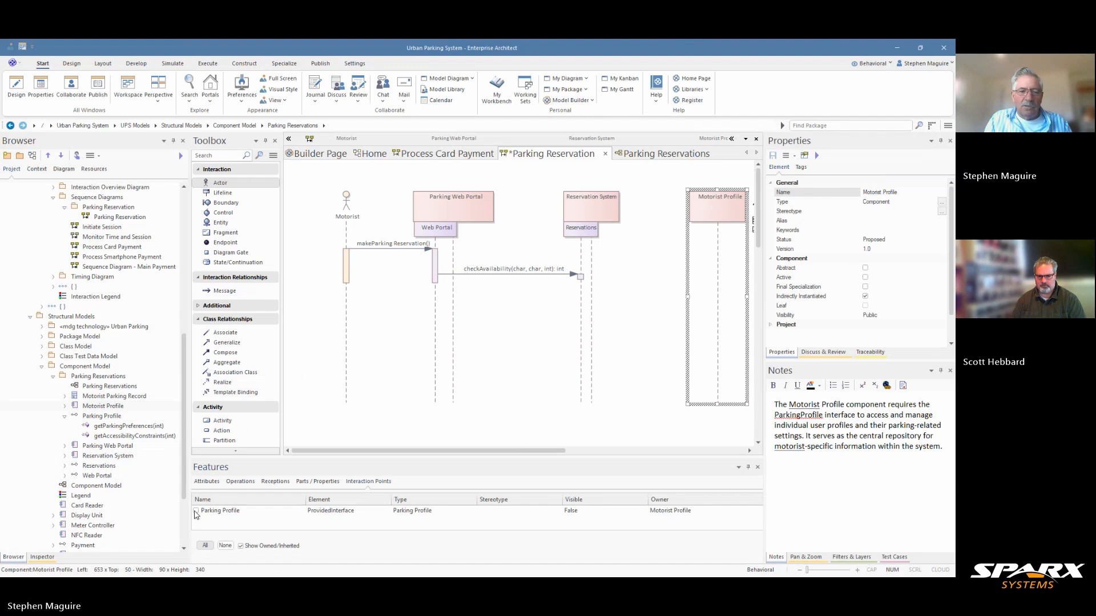
click(648, 341)
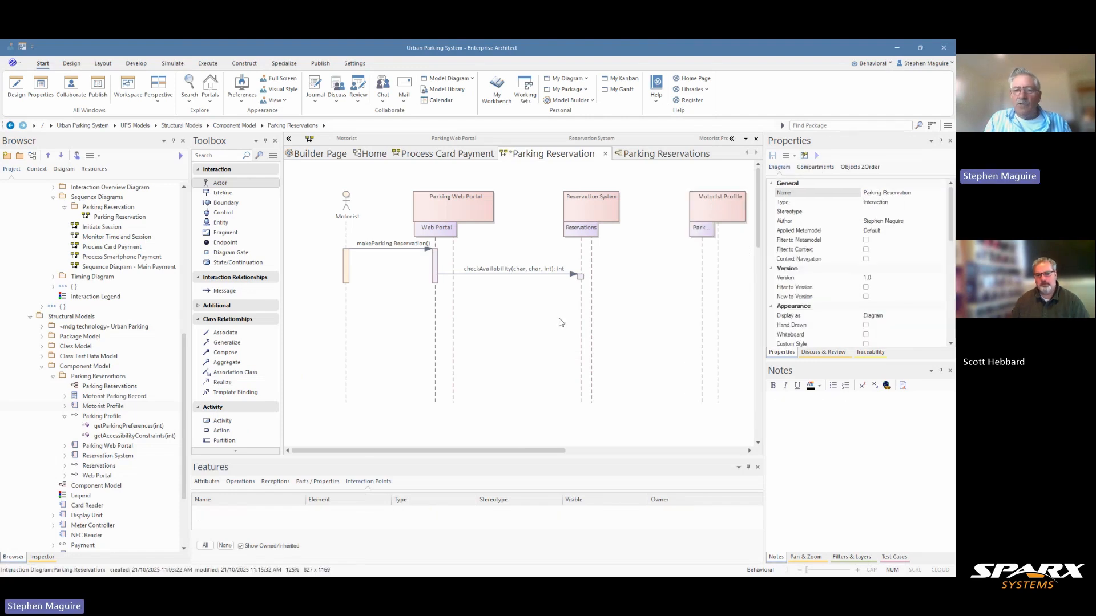
Step: Add a message from the Reservations lifeline to the Parking Profile lifeline and assign it the getParkingPreferences(int) operation
click(588, 310)
drag(596, 282, 698, 296)
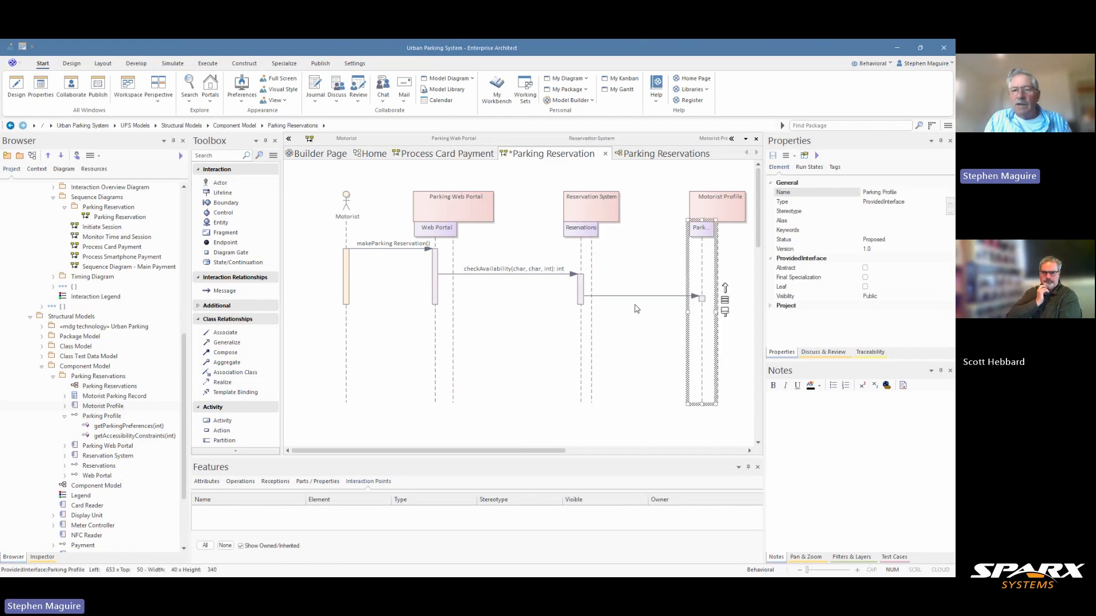
click(637, 295)
click(893, 198)
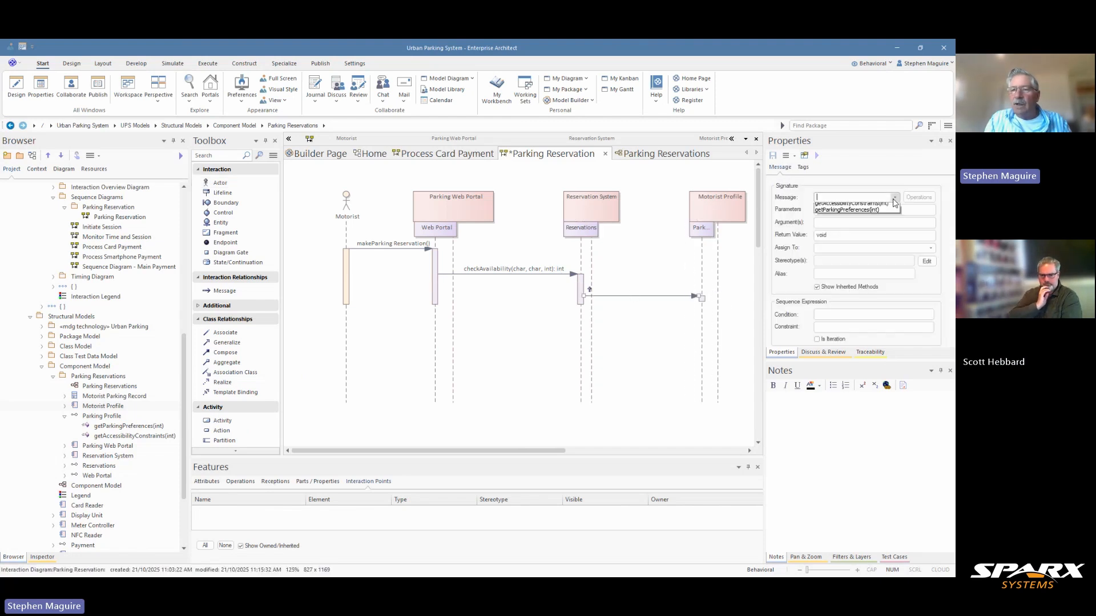
click(850, 214)
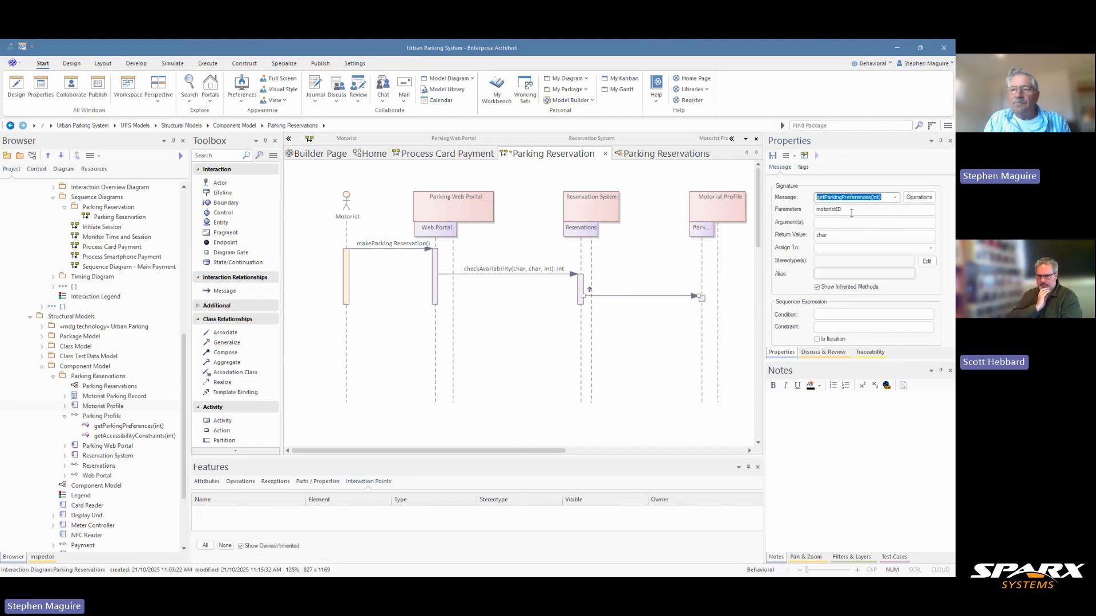
click(628, 351)
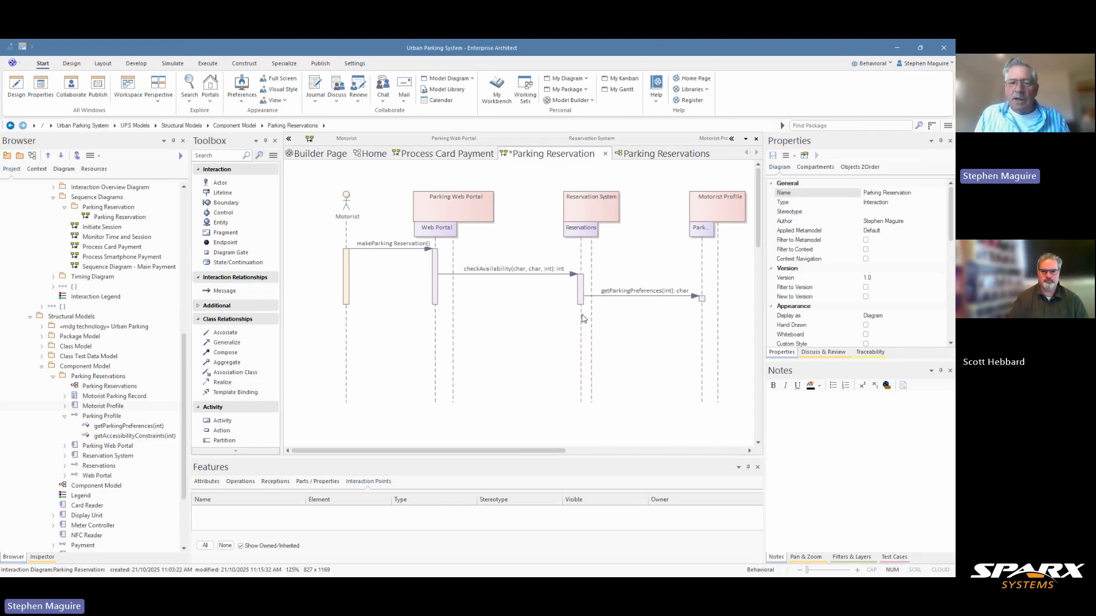
drag(584, 314, 645, 349)
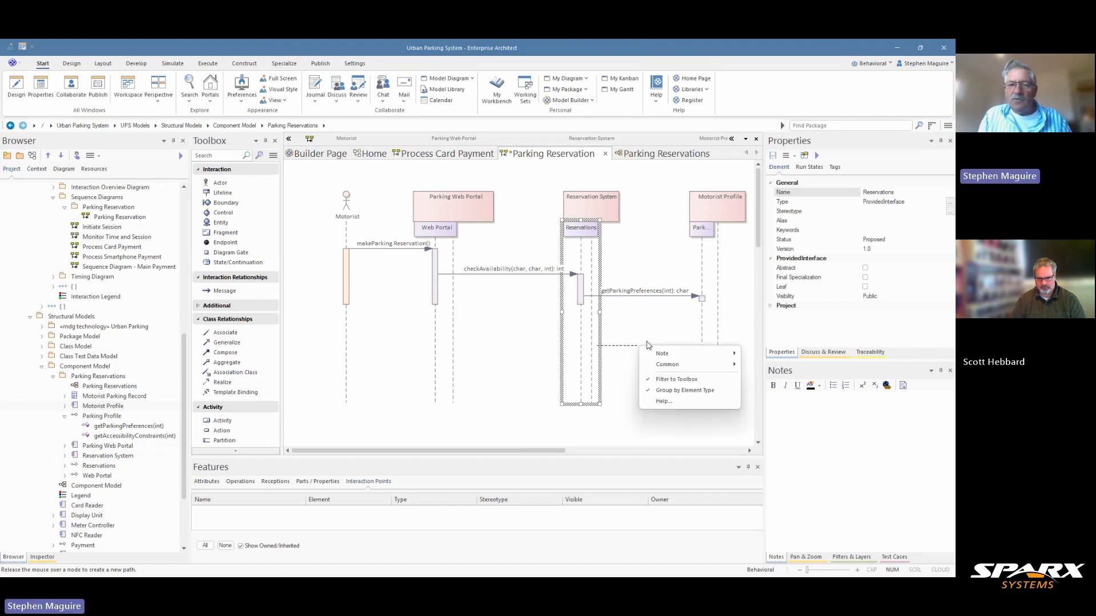
click(641, 320)
scroll(624, 335, up, 2)
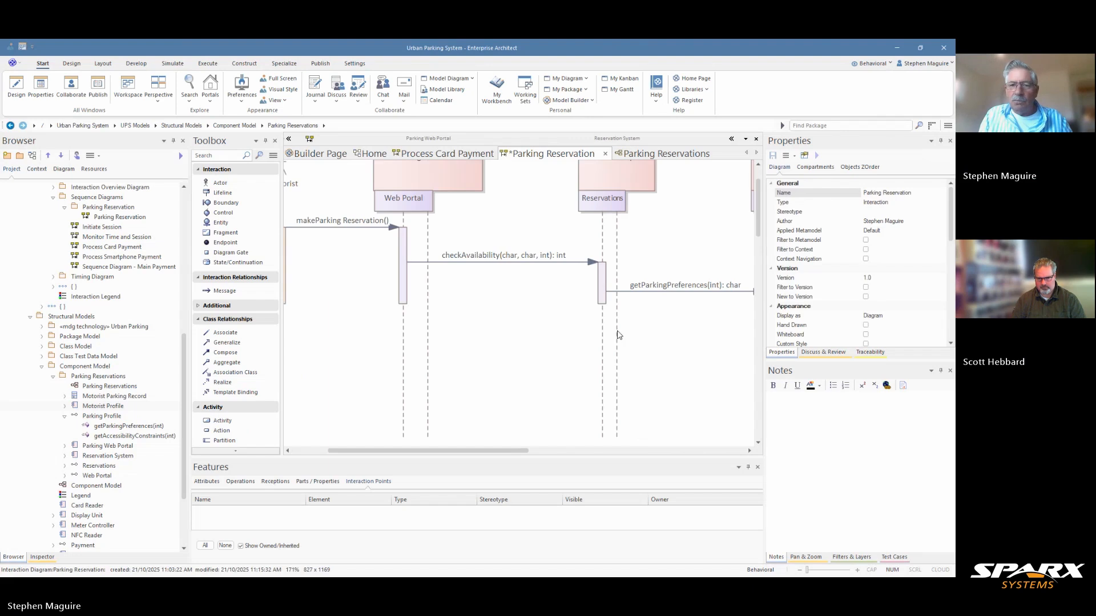
click(618, 335)
click(610, 324)
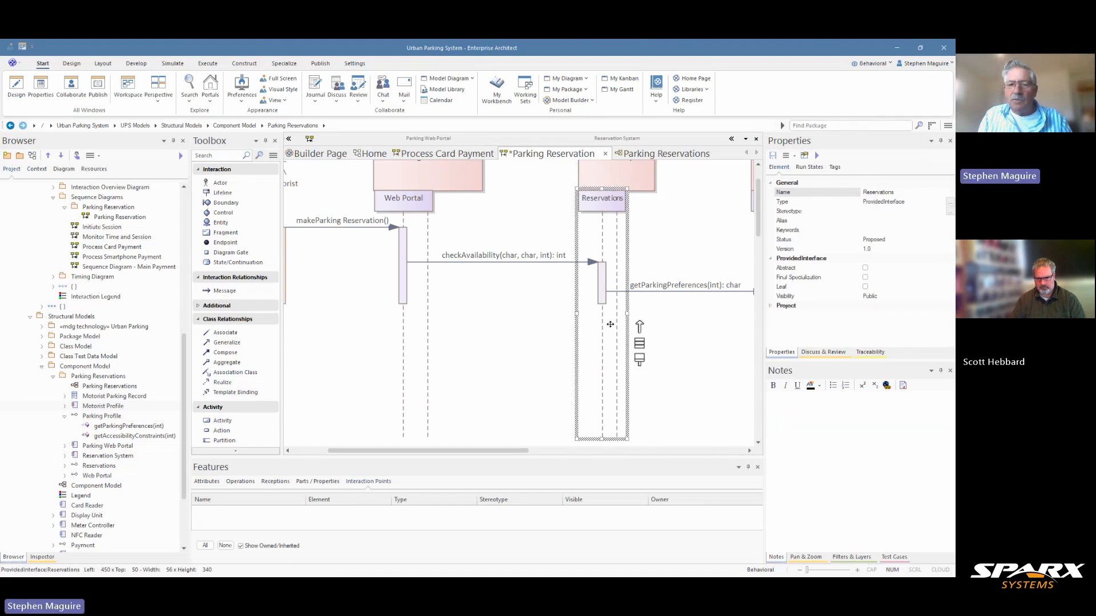
drag(639, 326, 608, 371)
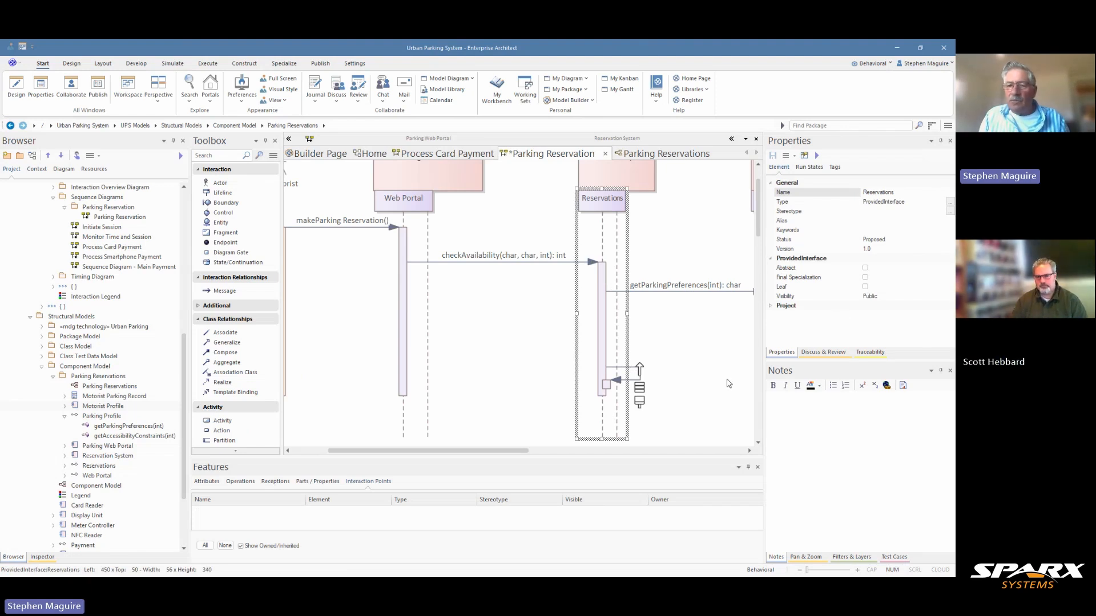
click(621, 368)
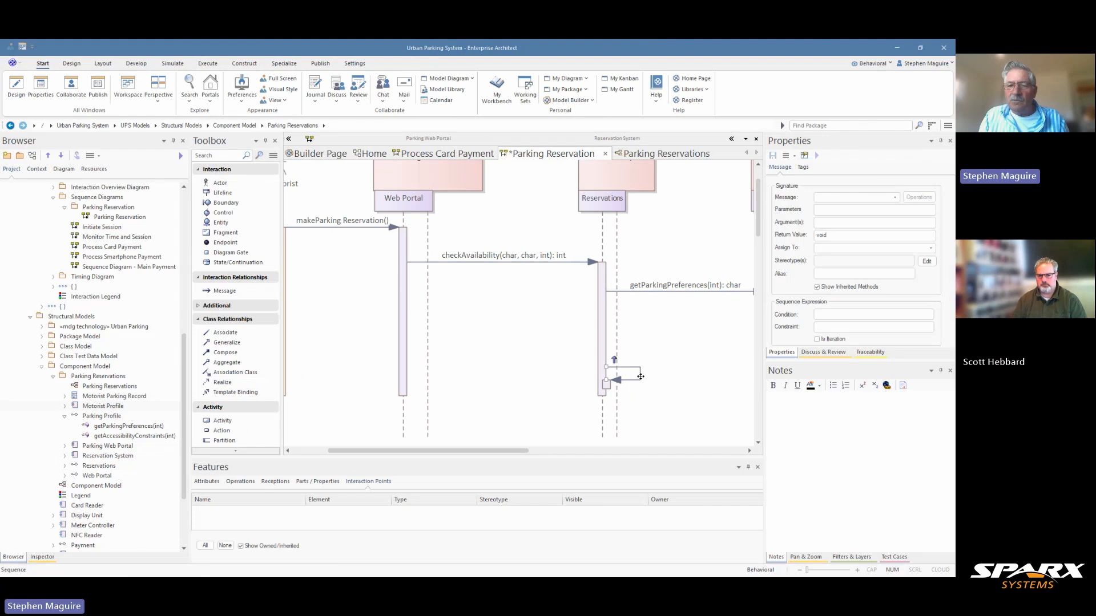
click(895, 197)
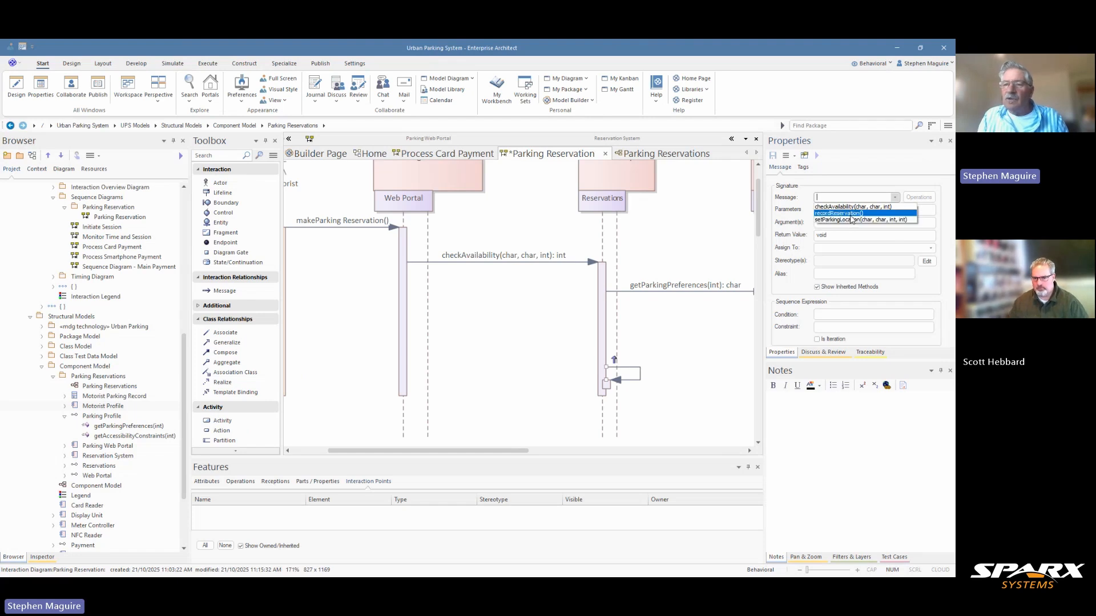
click(654, 357)
click(636, 370)
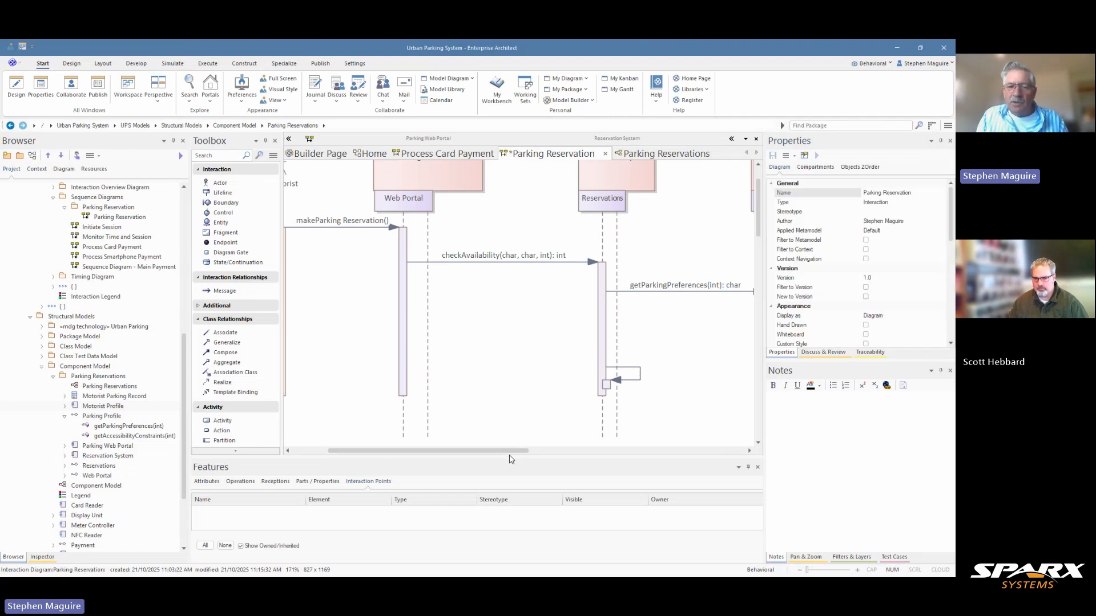
drag(520, 450, 597, 446)
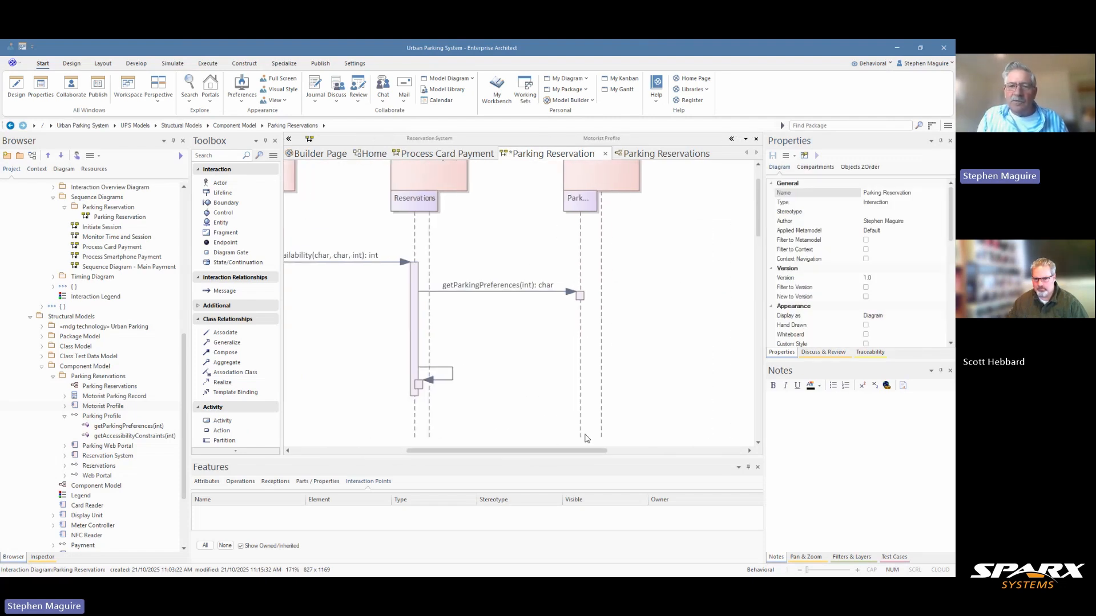
click(454, 369)
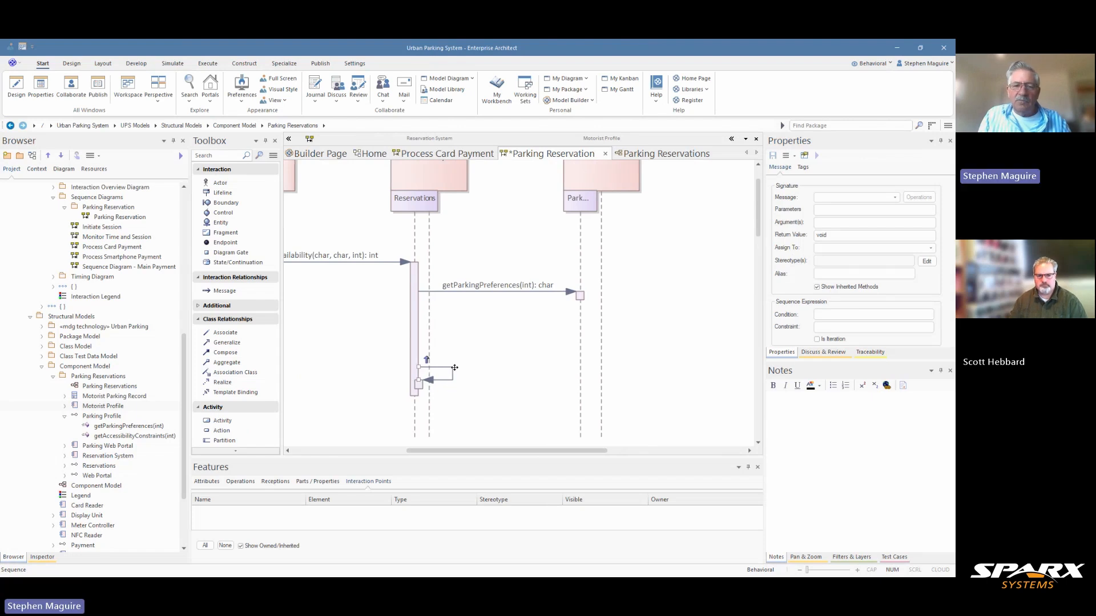
key(Delete)
click(498, 338)
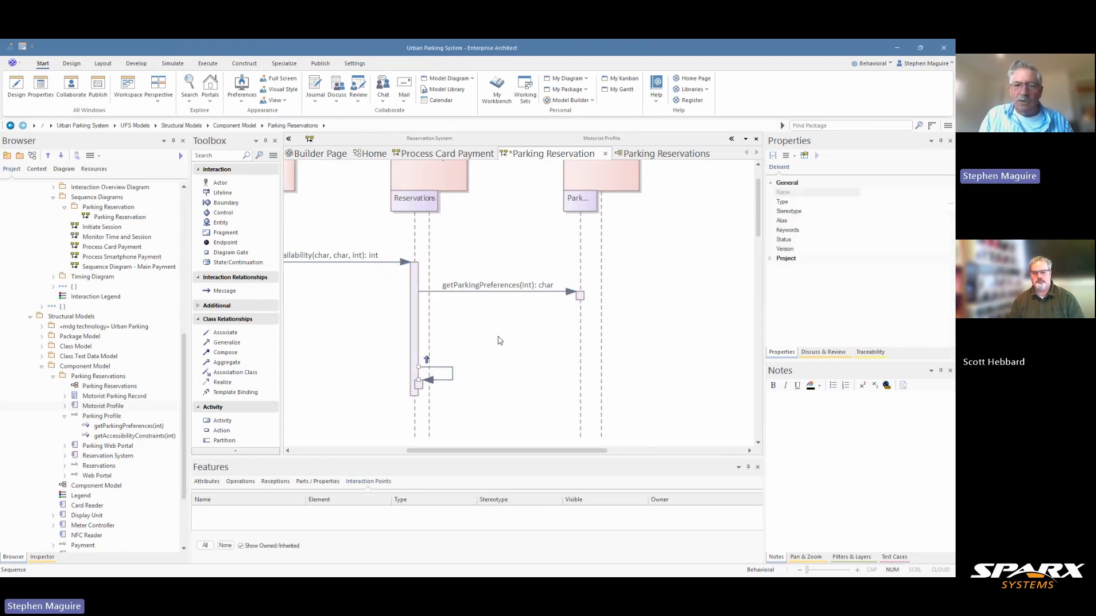
Step: Add a self-message on the Parking Profile lifeline below getParkingPreferences and assign it the getAccessibilityConstraints(int) operation
click(580, 342)
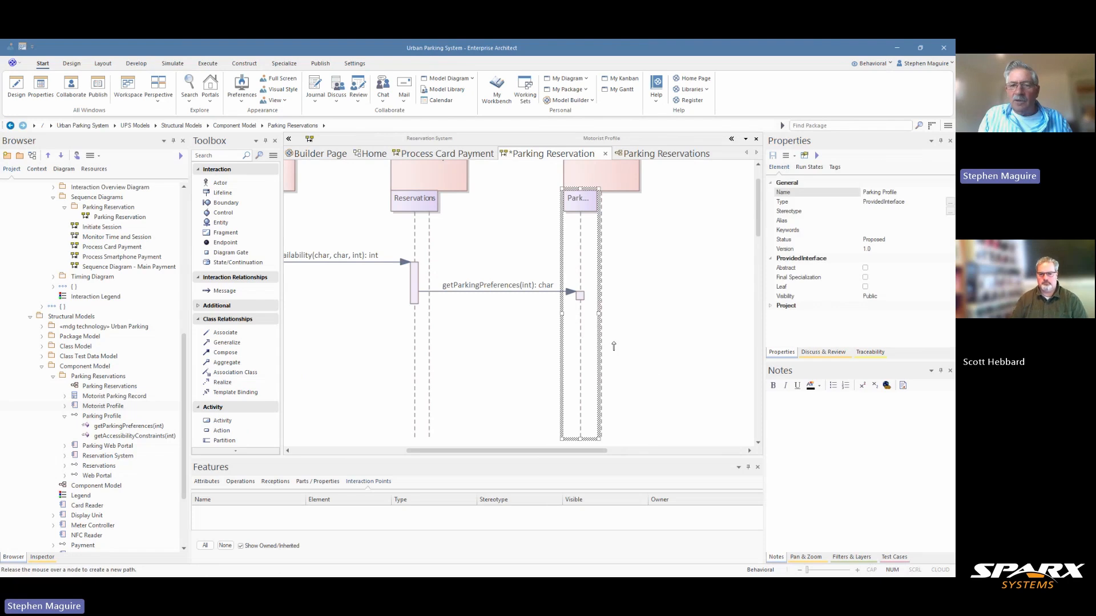
drag(613, 346, 588, 386)
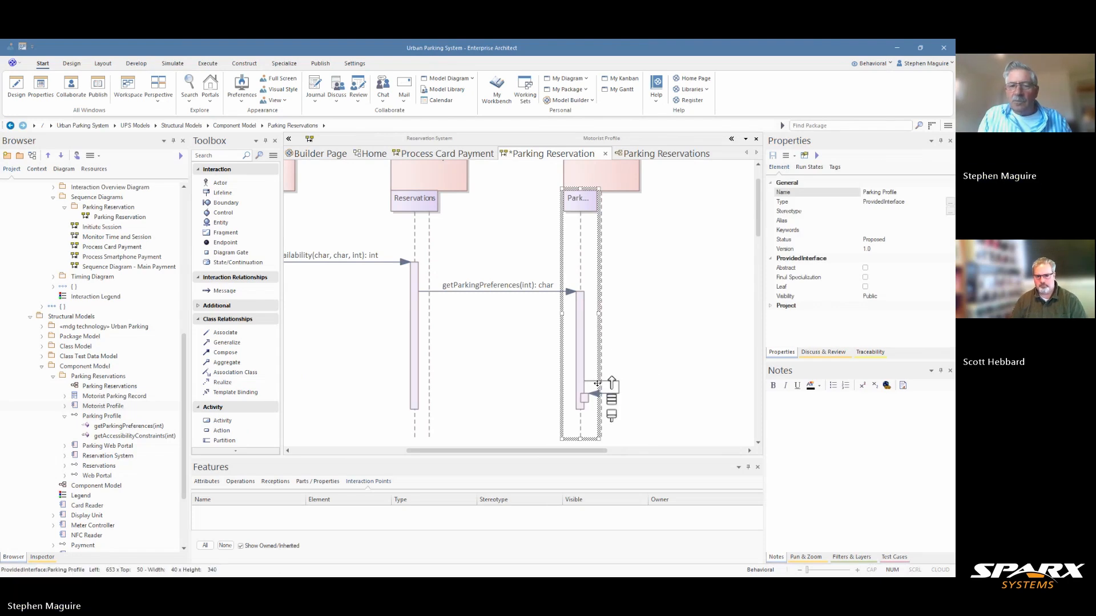
click(601, 382)
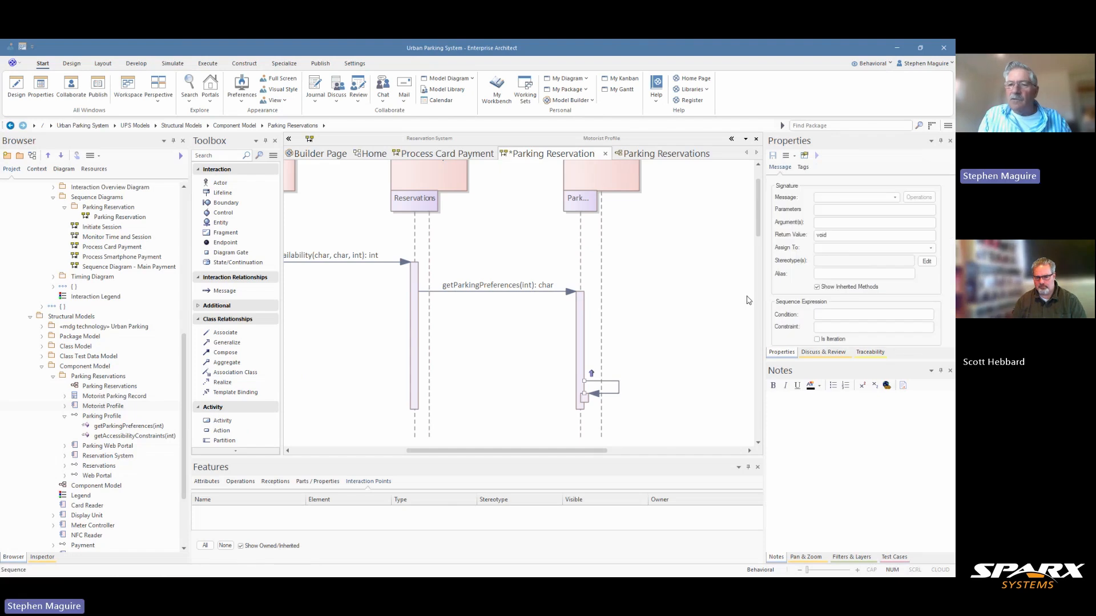
click(894, 197)
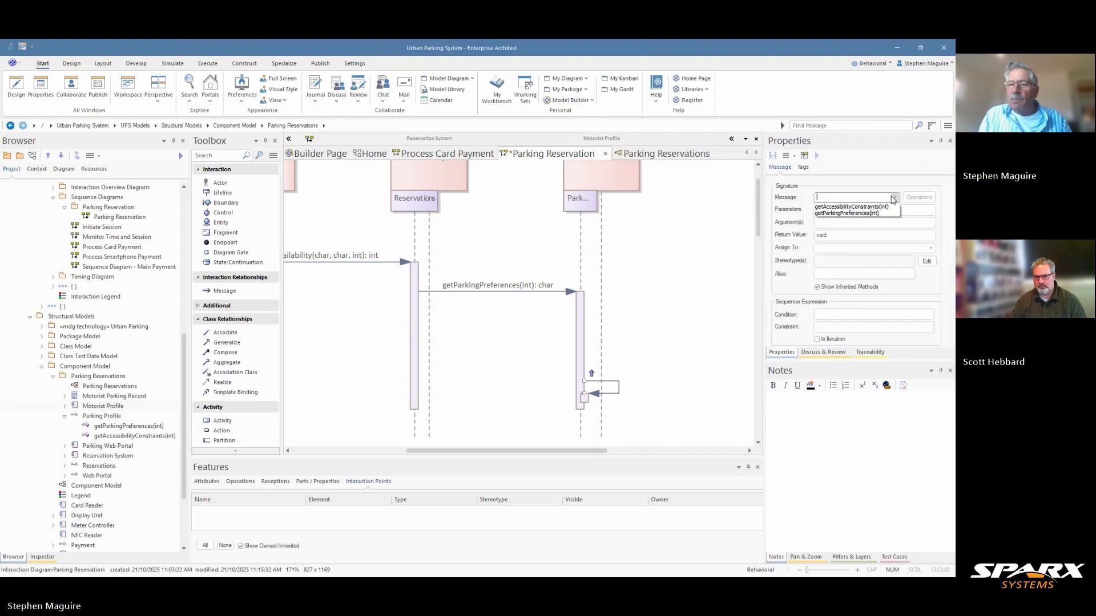
click(851, 207)
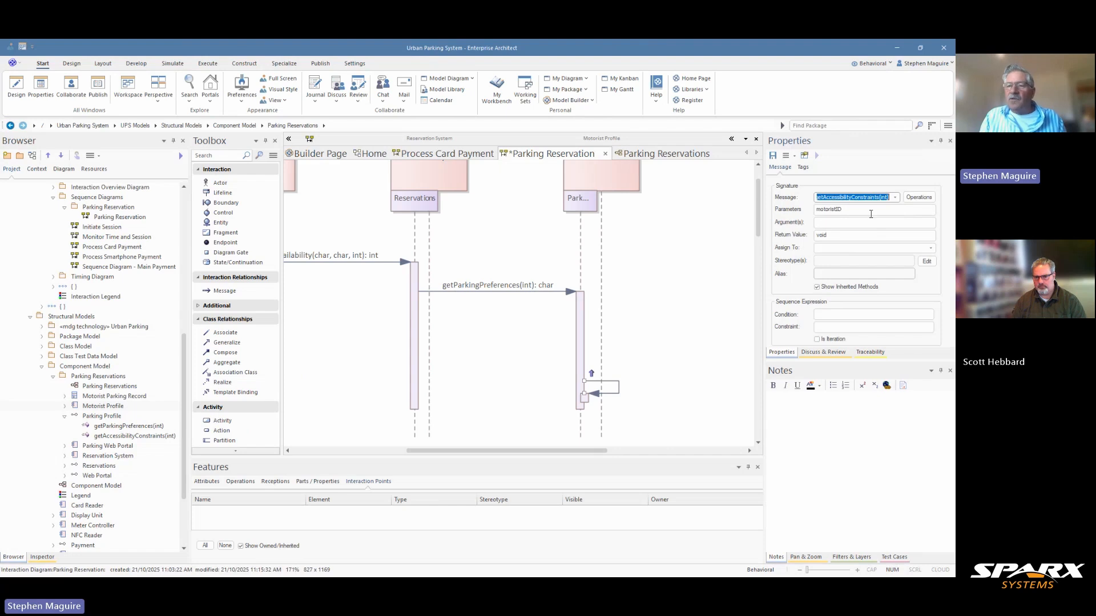
Step: Save the getAccessibilityConstraints(int) operation on the self-message and shift the message slightly lower on the Parking Profile lifeline
click(773, 156)
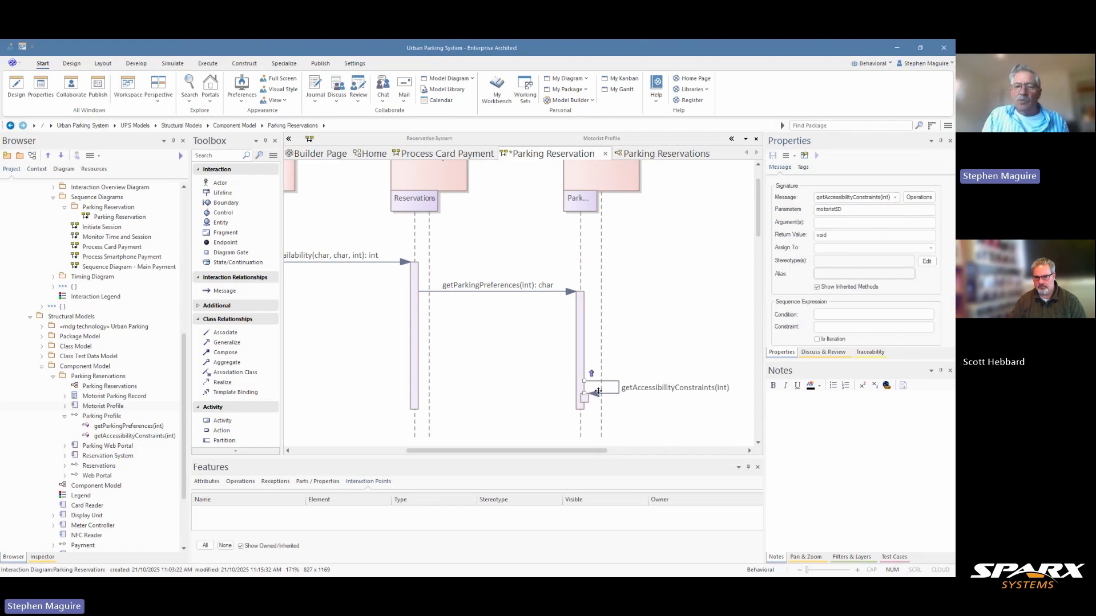
click(636, 357)
double_click(636, 357)
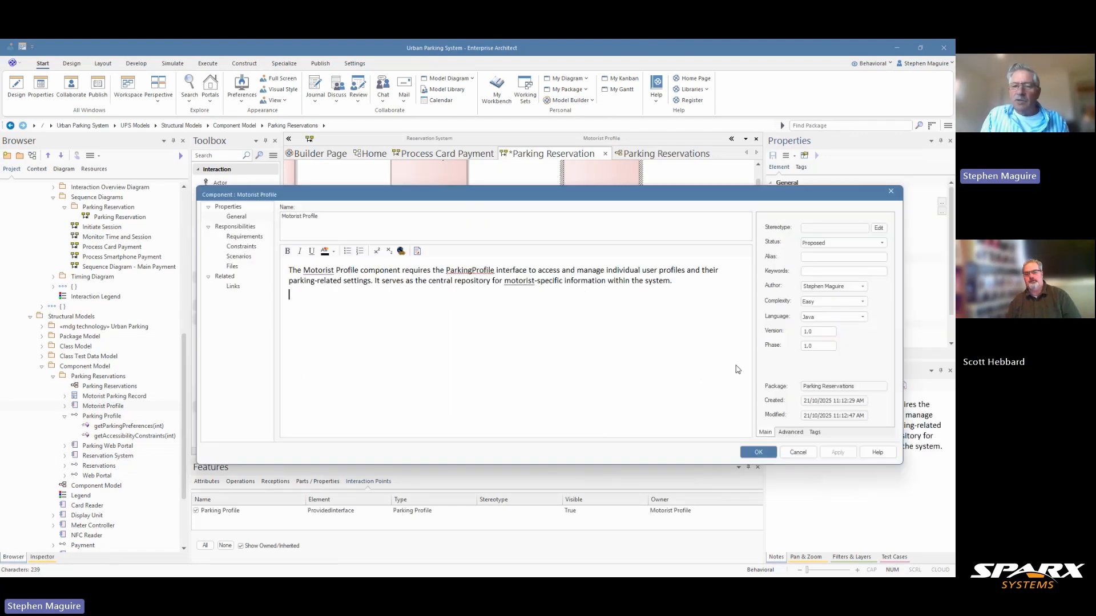
click(799, 453)
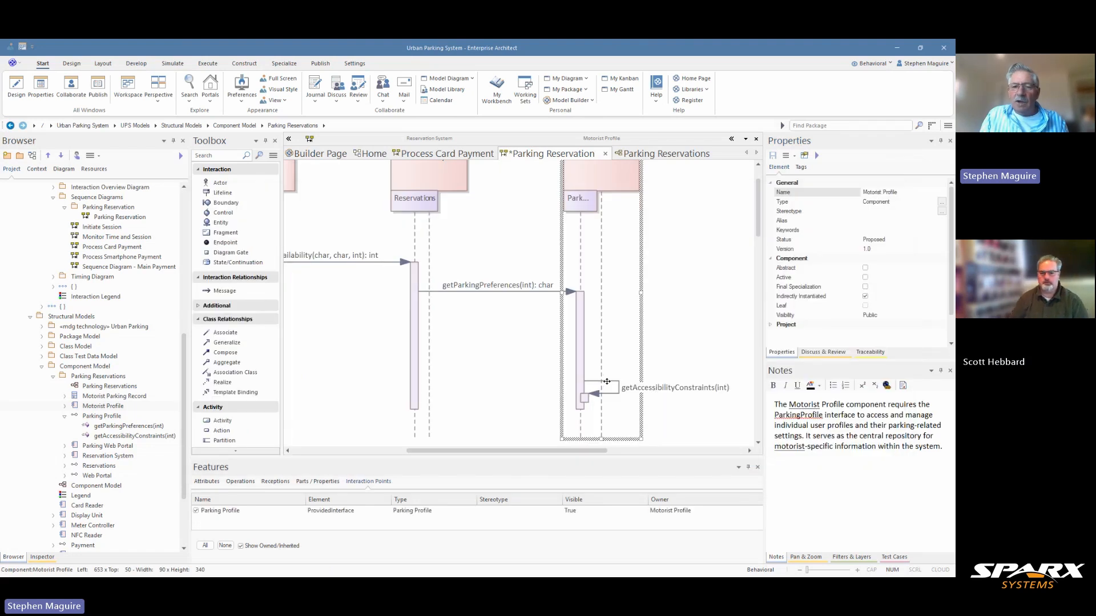
drag(605, 381, 618, 394)
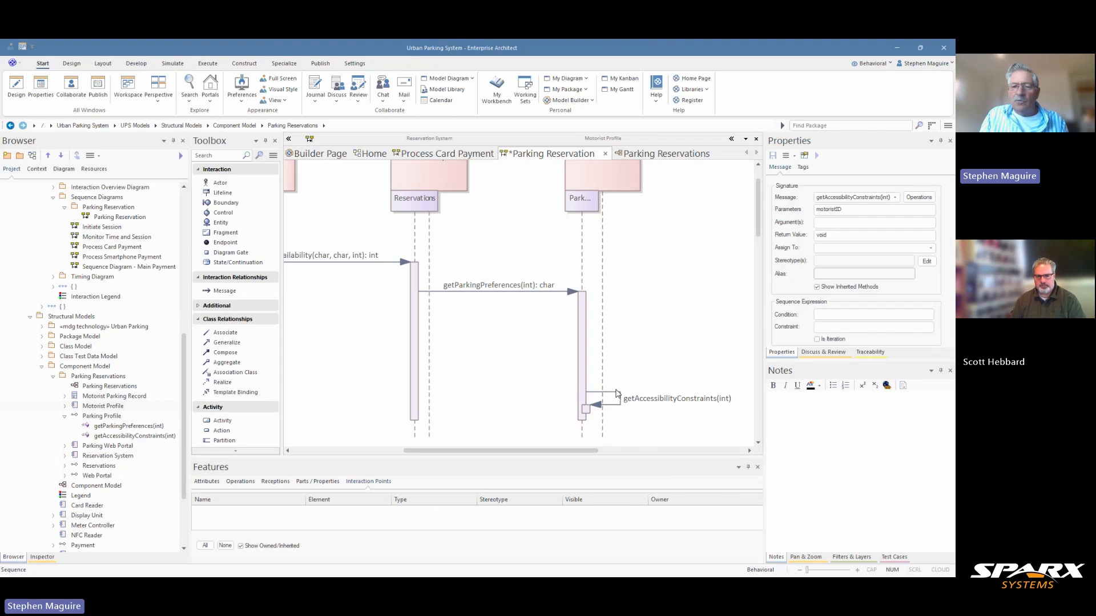
click(627, 388)
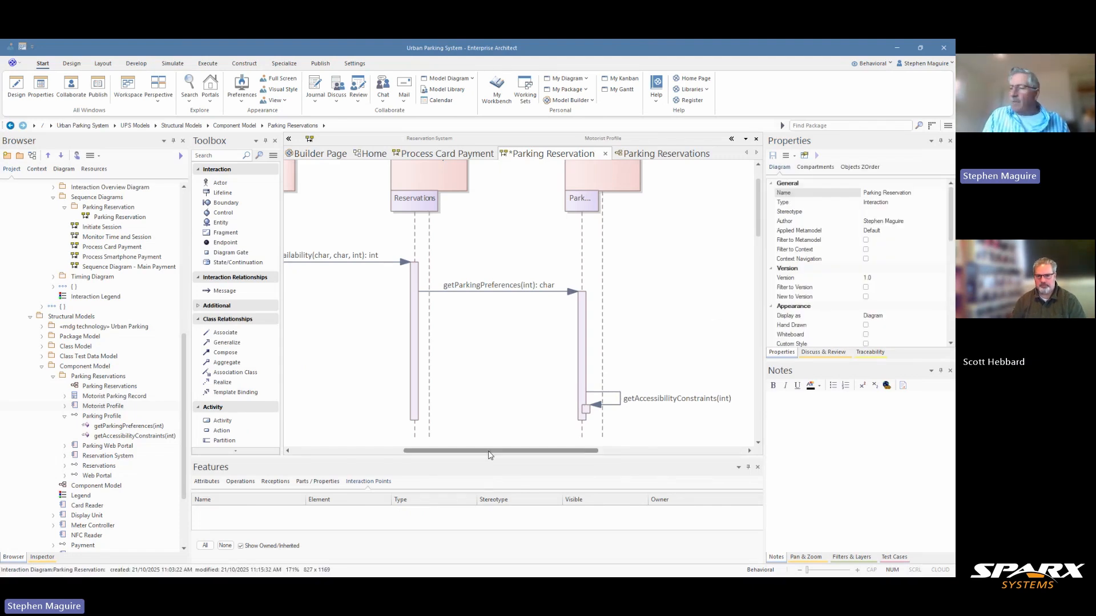
Step: Move the Motorist Profile lifeline farther from the Reservation System lifeline to make room between them
drag(489, 453, 466, 453)
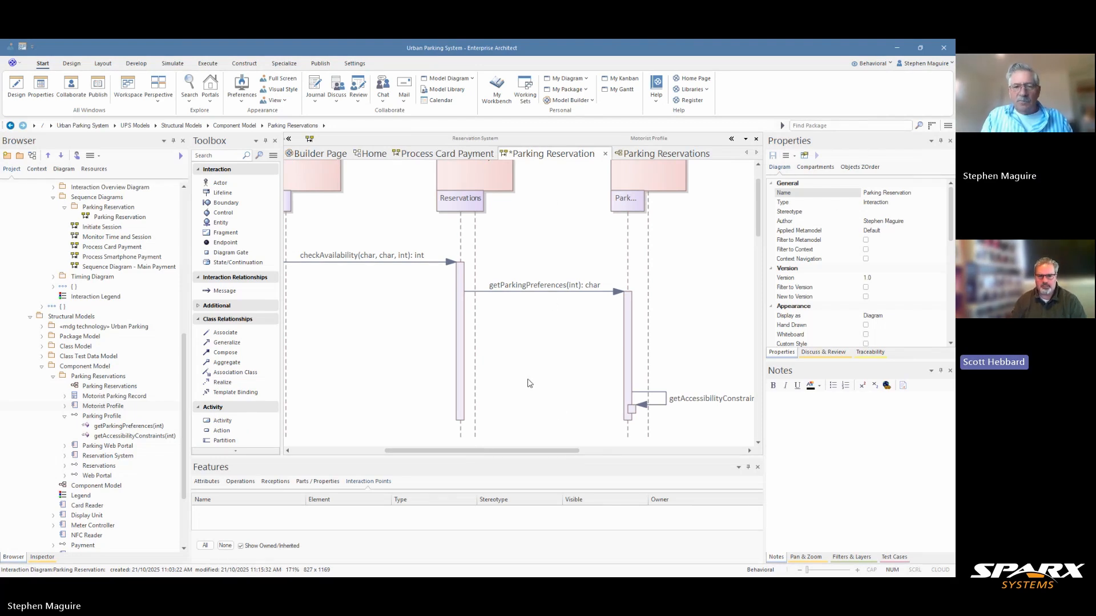
drag(494, 454, 484, 455)
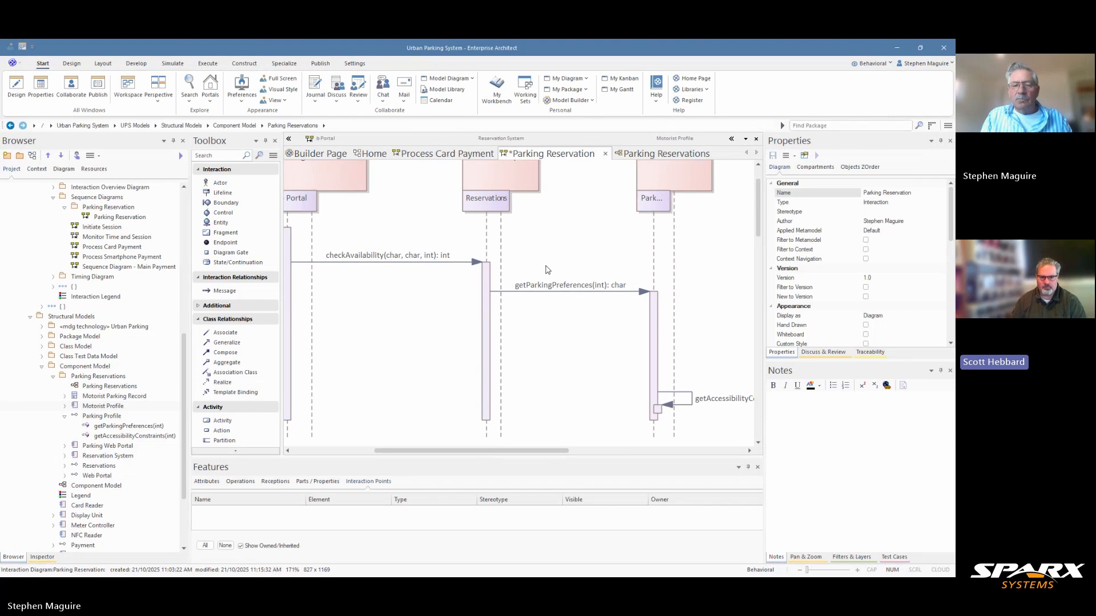
ctrl+scroll(549, 288, down, 2)
ctrl+scroll(545, 290, down, 2)
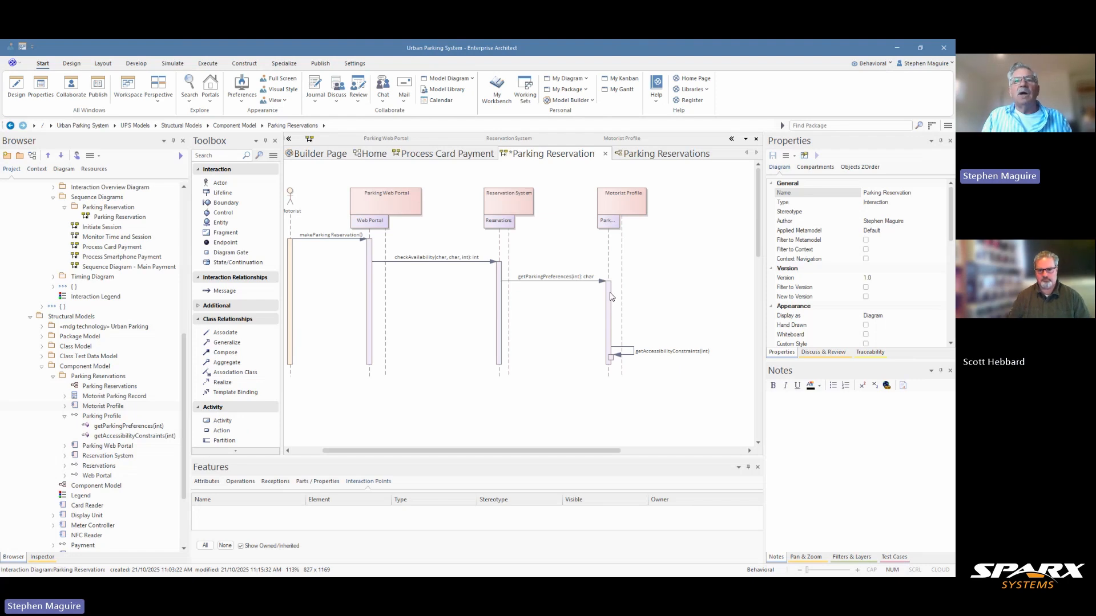
drag(639, 201, 693, 201)
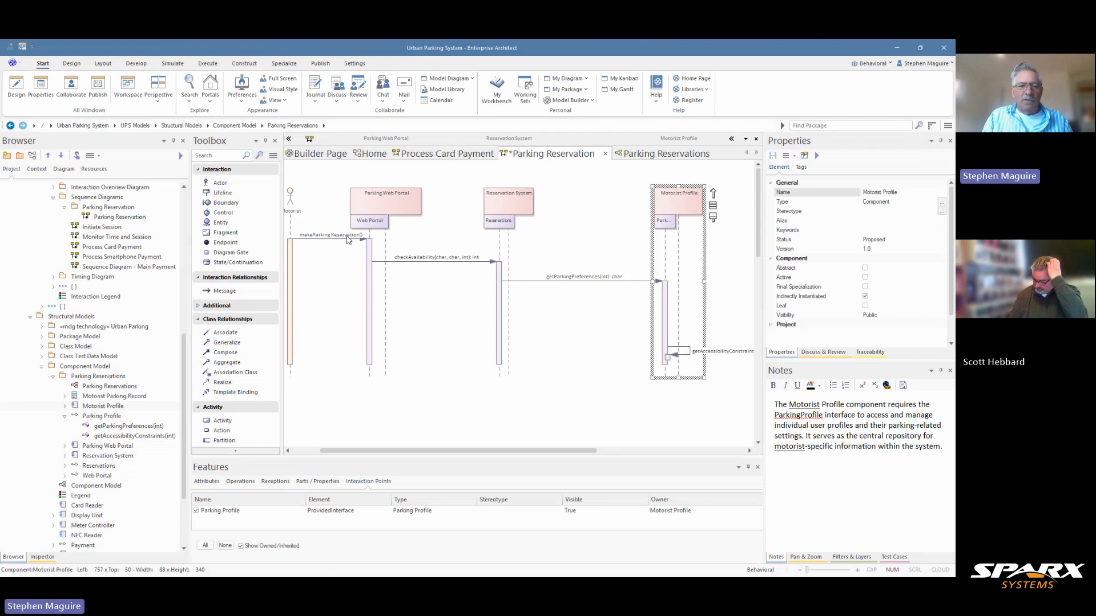
Step: Add the Motorist Parking Record class as a link between the Reservation System and Motorist Profile lifelines
click(98, 397)
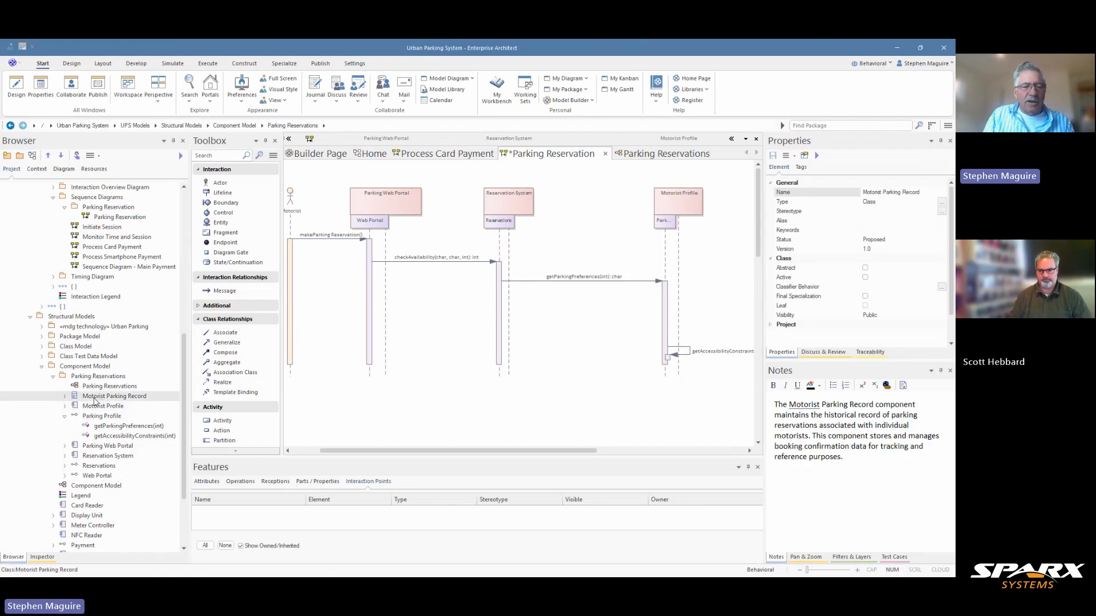
drag(96, 401, 583, 315)
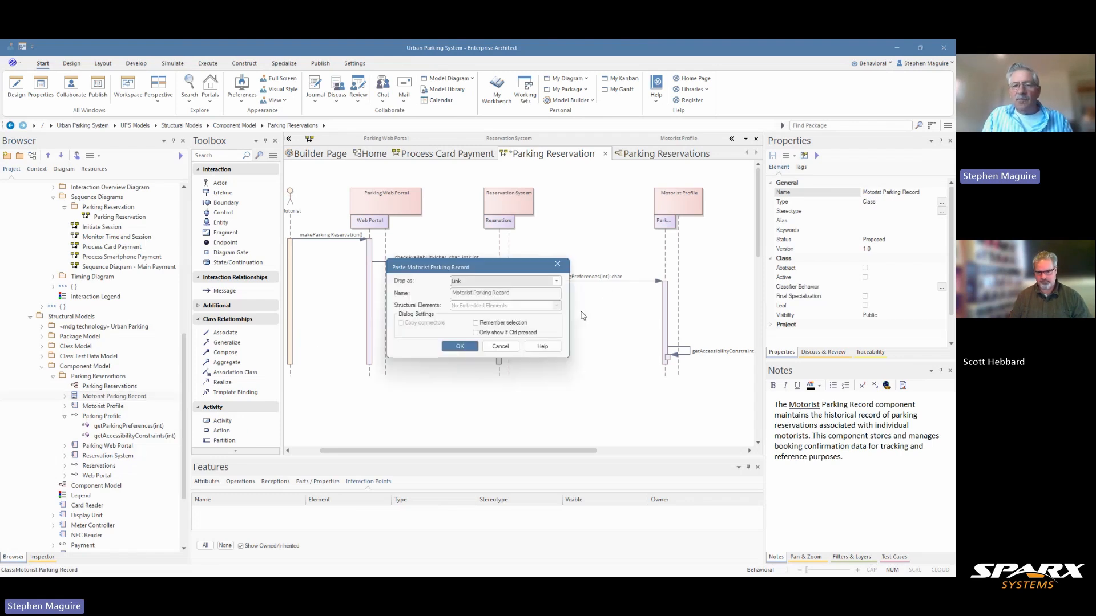
click(469, 342)
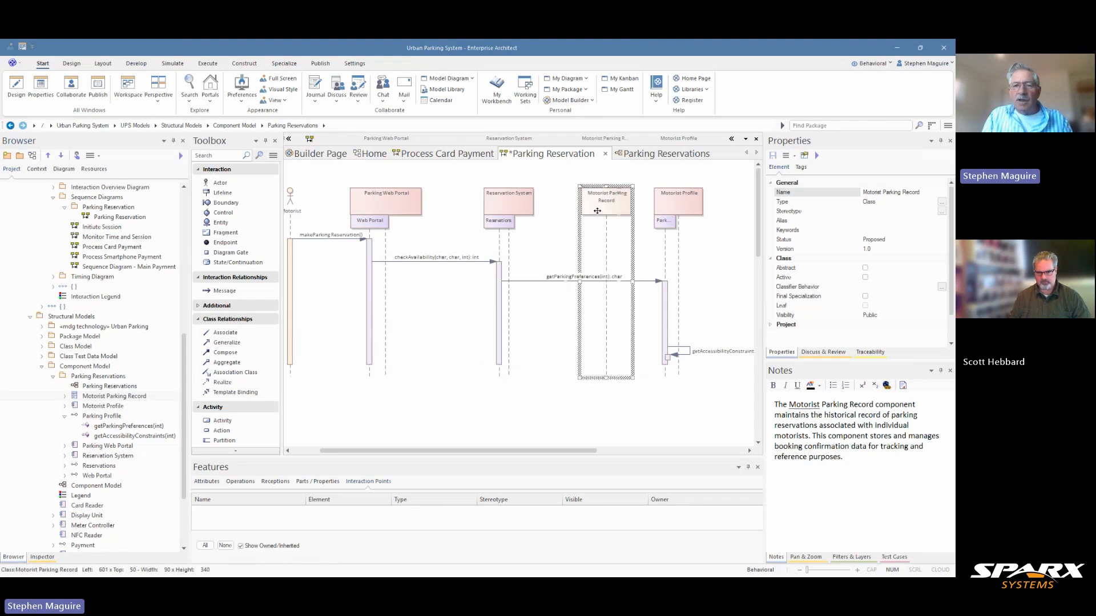
drag(611, 212, 595, 218)
Step: Add a message from the Reservations lifeline to Motorist Parking Record with the setRecordLocator() operation and place it below getAccessibilityConstraints
click(500, 323)
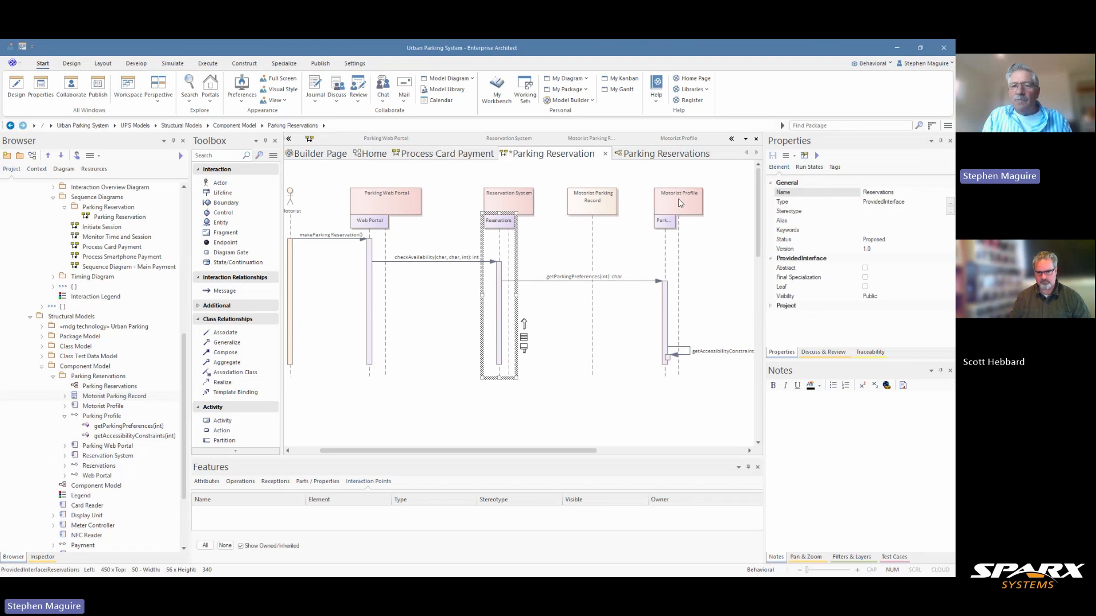
drag(524, 323, 592, 324)
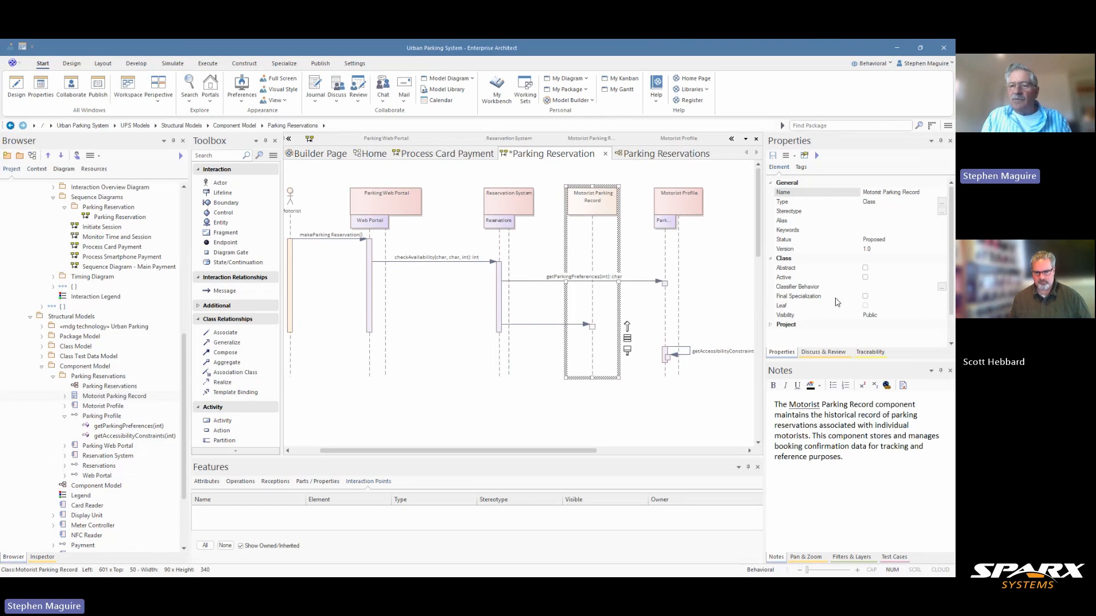
click(552, 323)
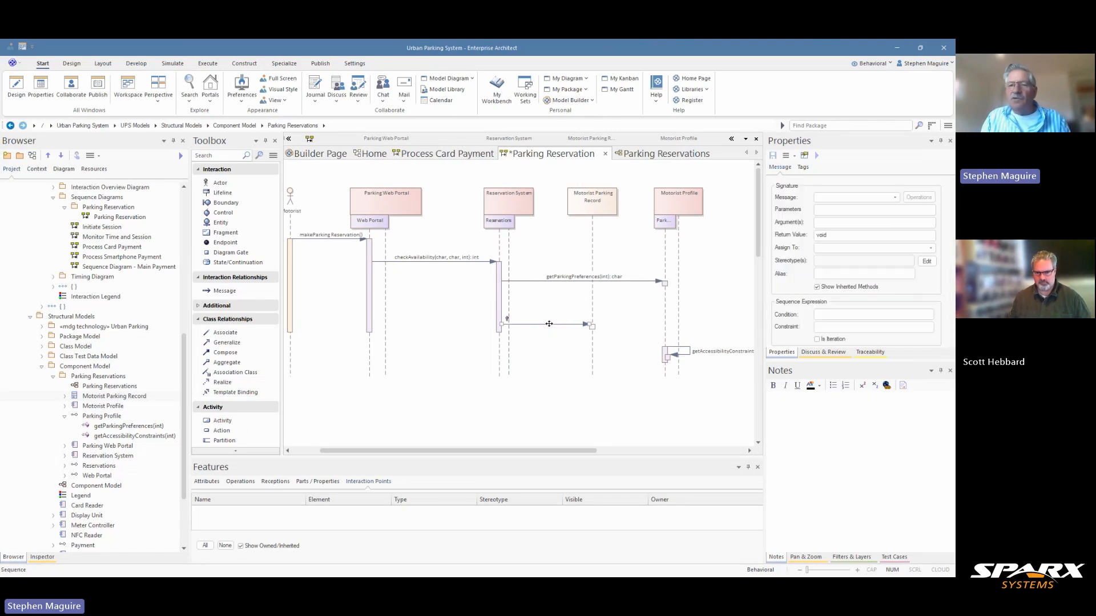
click(896, 198)
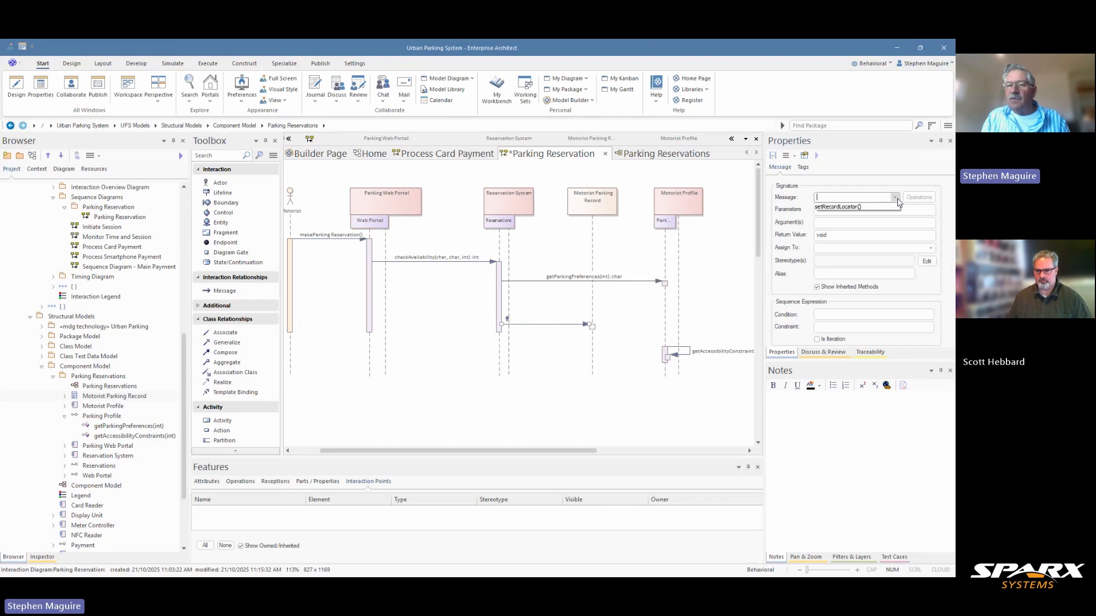
click(845, 207)
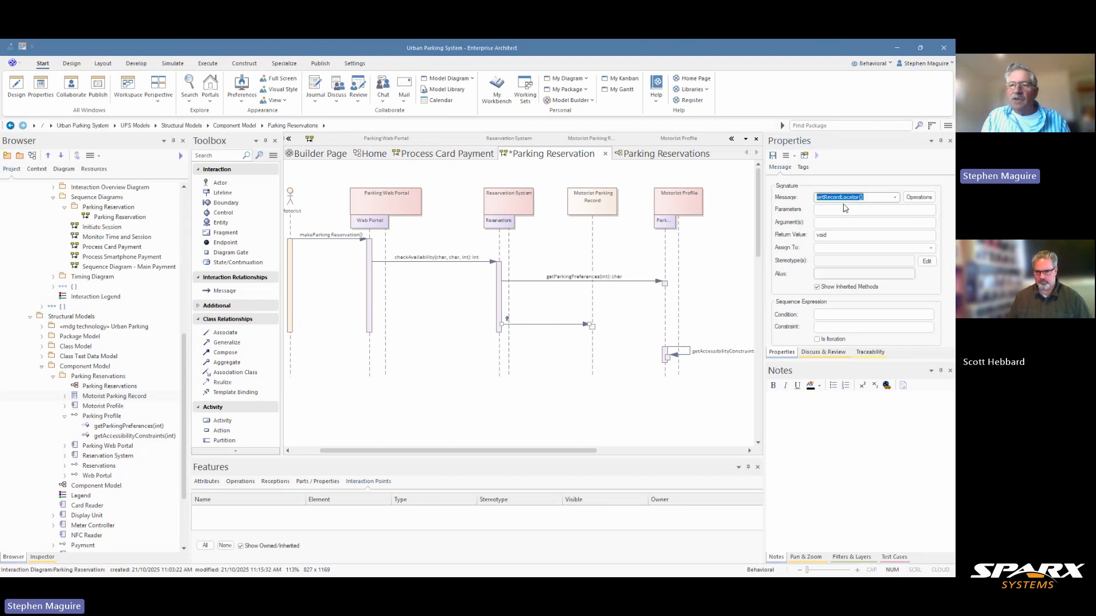
click(773, 155)
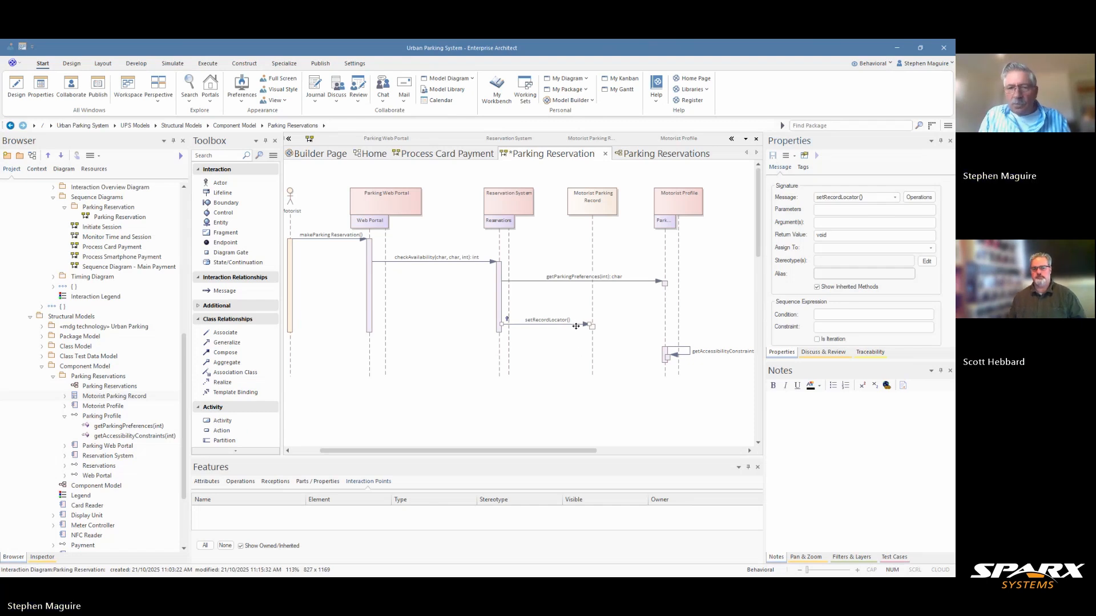
drag(574, 324, 577, 368)
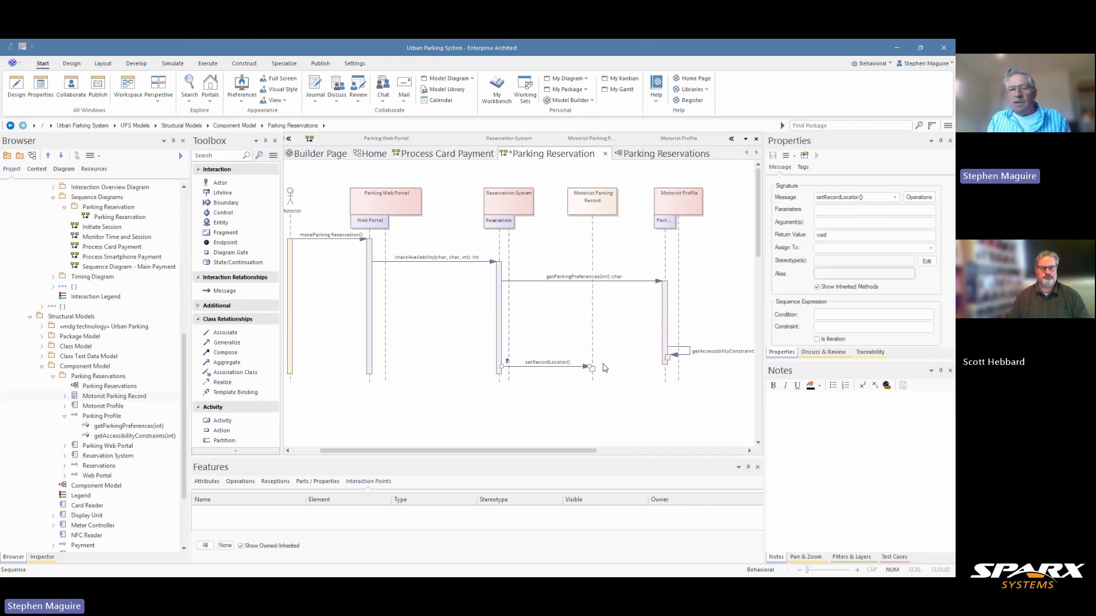
Step: Set the lifecycle of the setRecordLocator() message to New so it creates the Motorist Parking Record
click(597, 202)
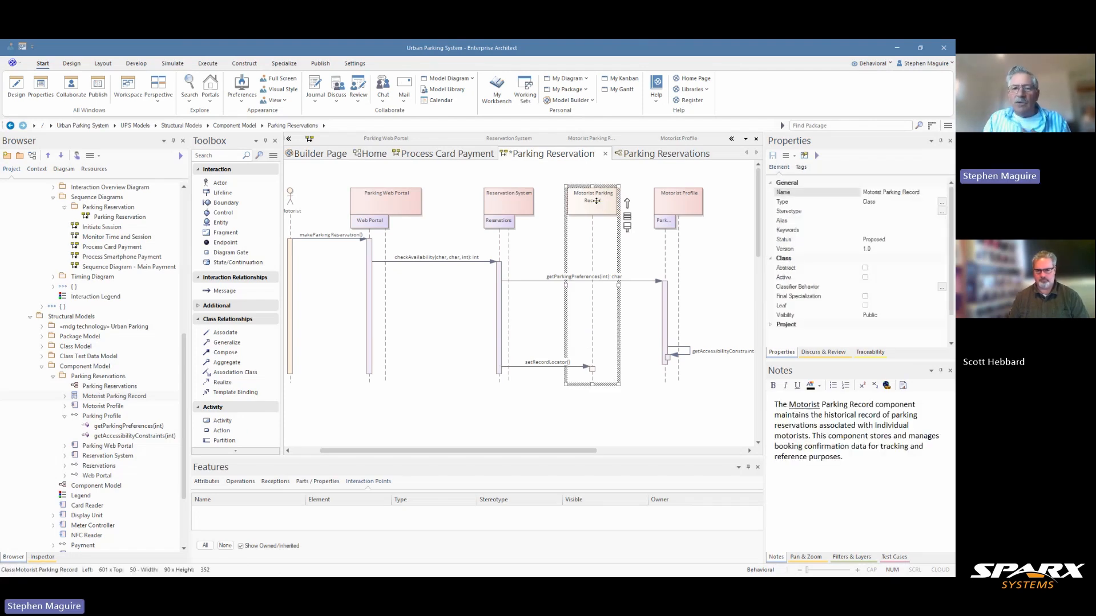
click(517, 367)
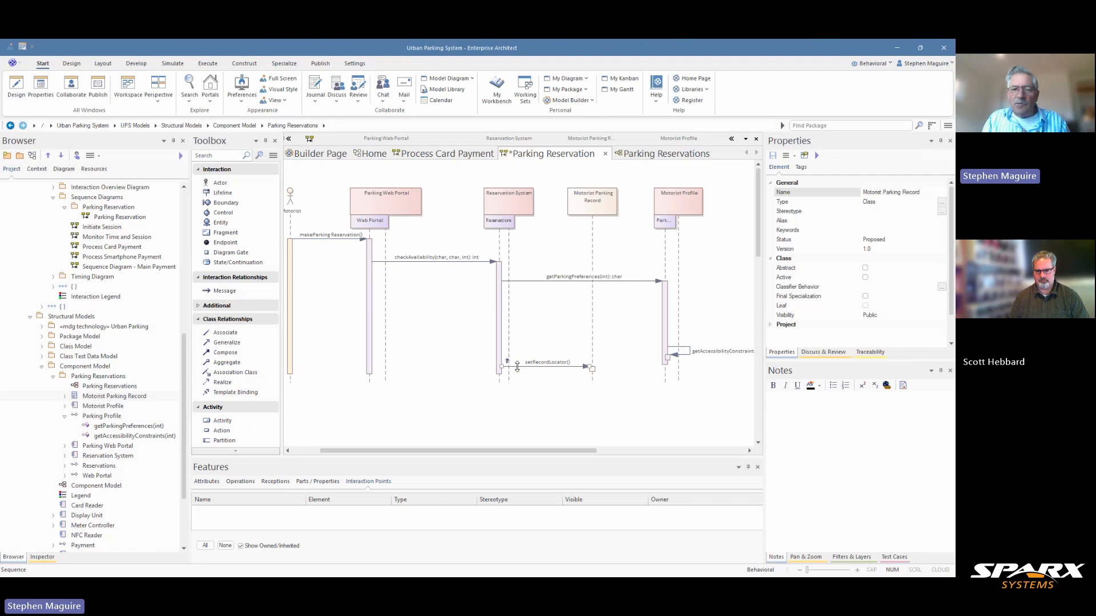
drag(839, 361, 799, 474)
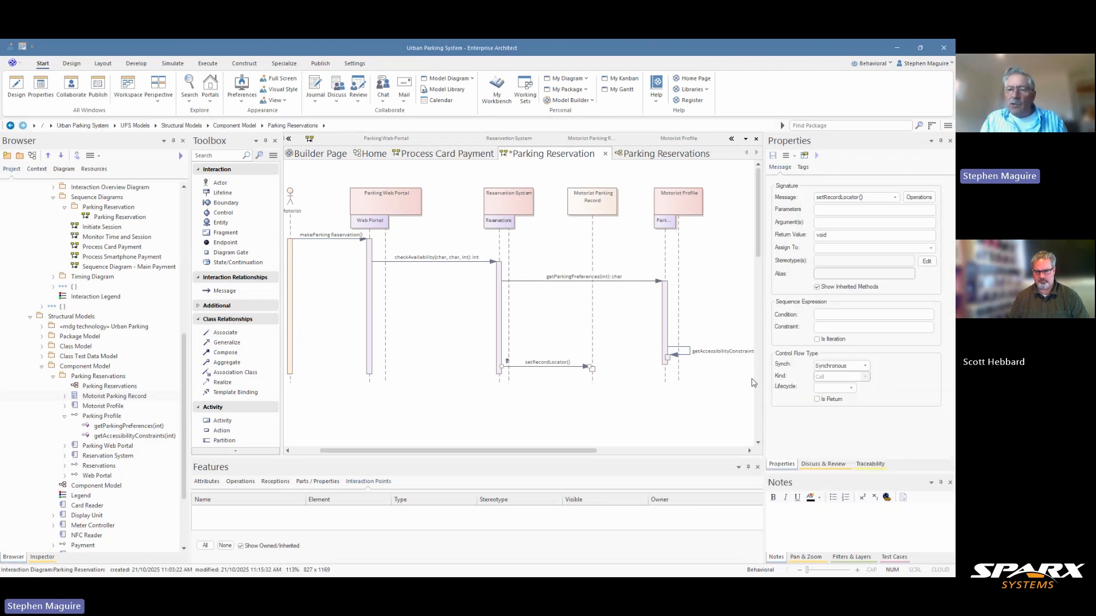
click(851, 388)
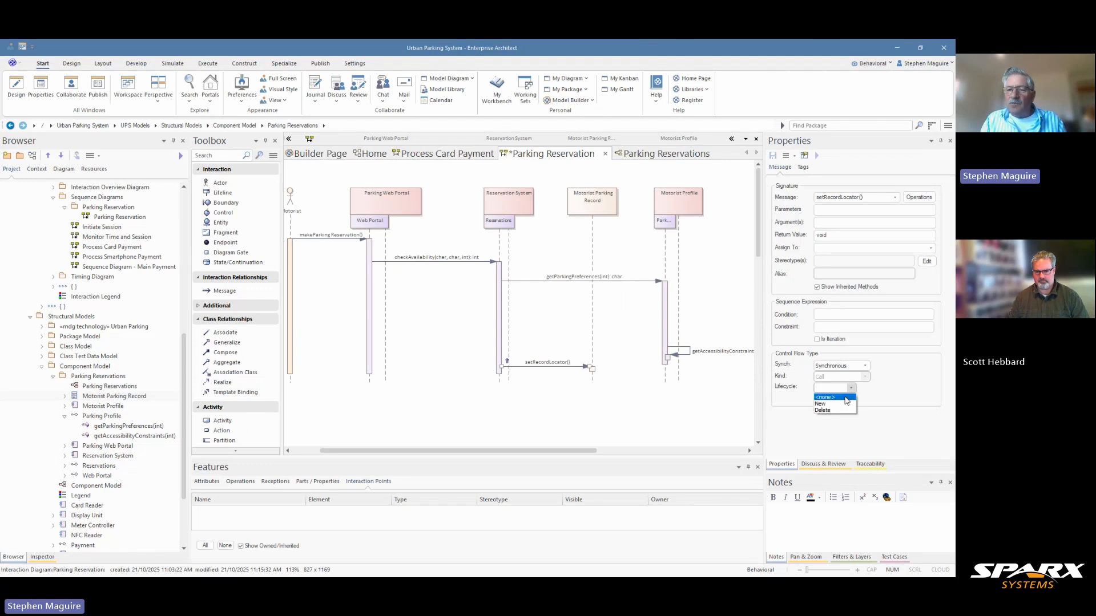
click(840, 404)
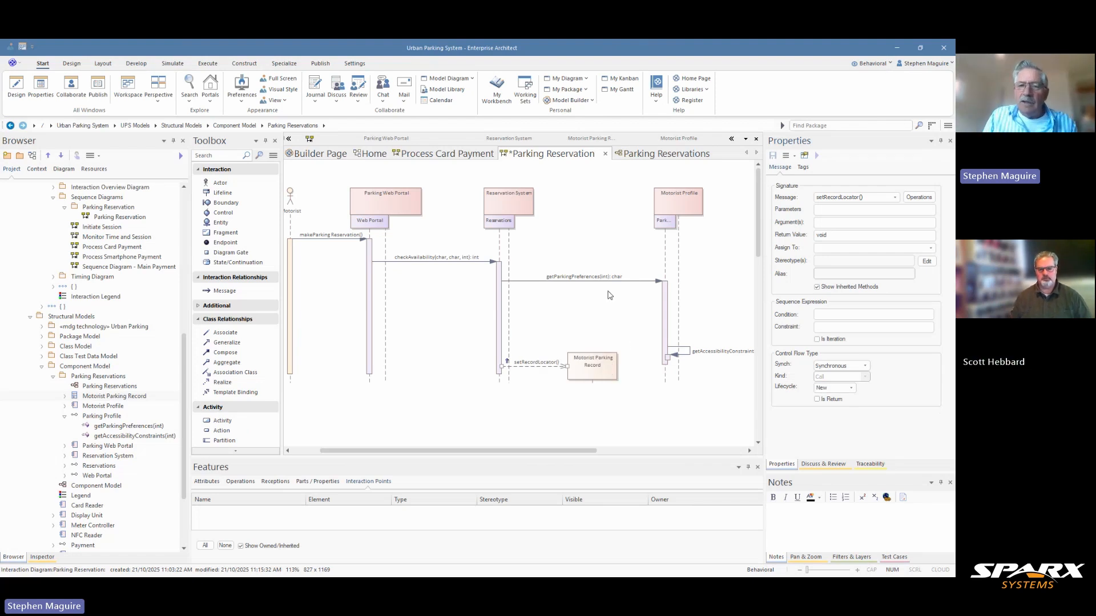
Step: Review the components and interface operations on the Parking Reservations component diagram and return to the Parking Reservation sequence diagram
drag(587, 449, 529, 450)
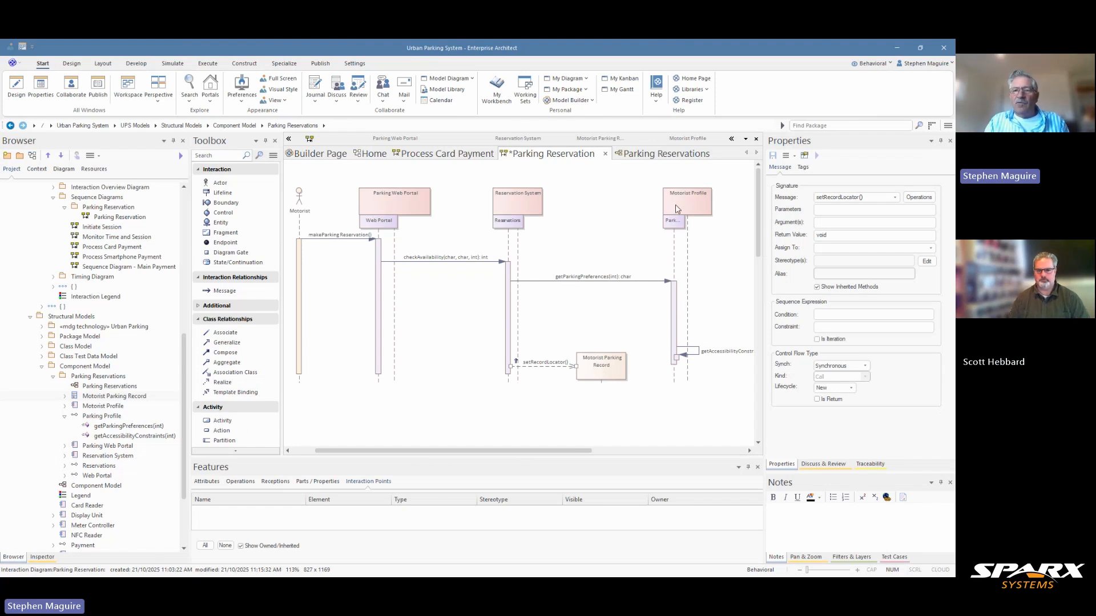
click(656, 154)
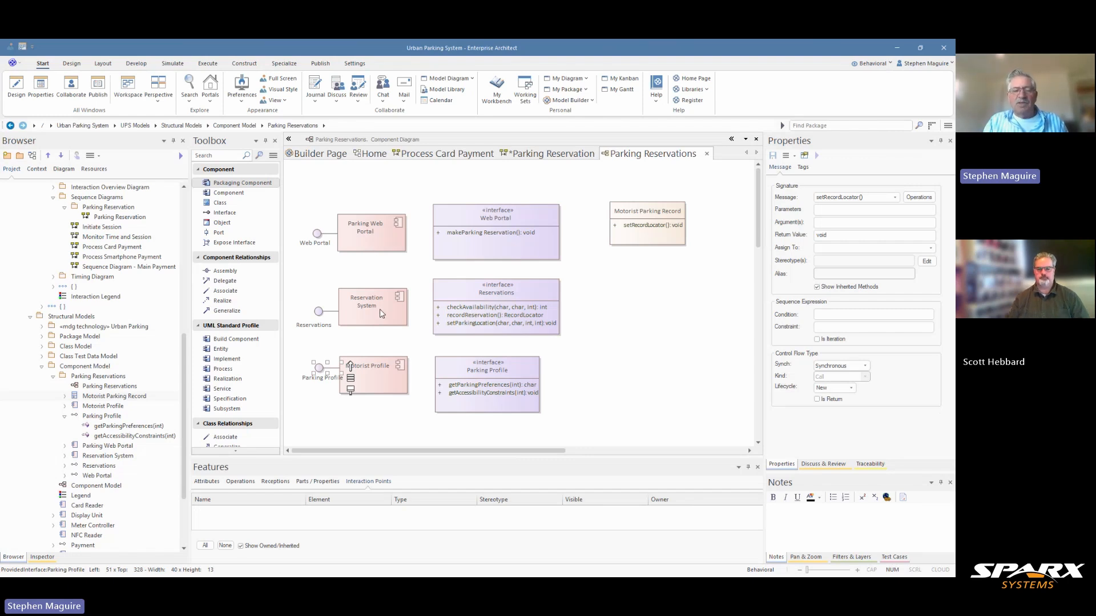
click(550, 154)
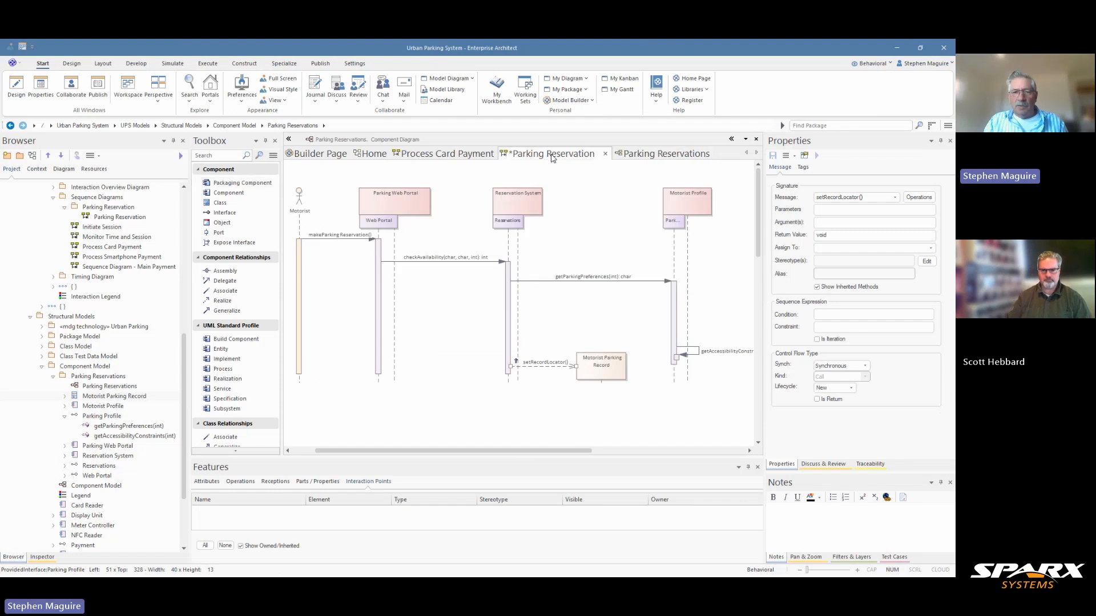
Step: Reposition the makeParking Reservation() label above its message arrow between Motorist and Web Portal
drag(477, 451, 453, 451)
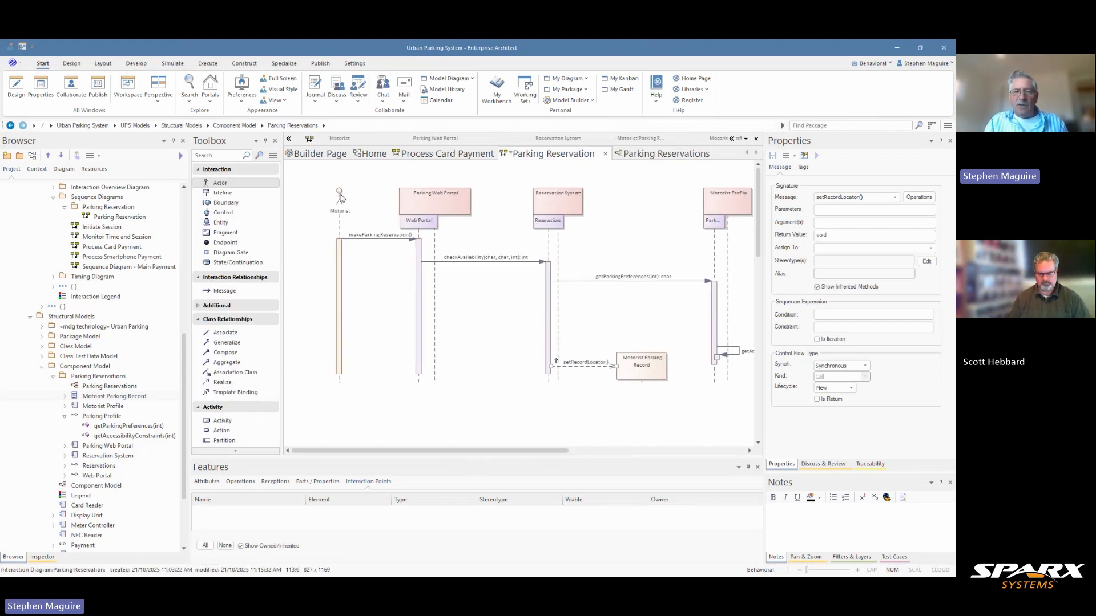
click(361, 239)
click(362, 246)
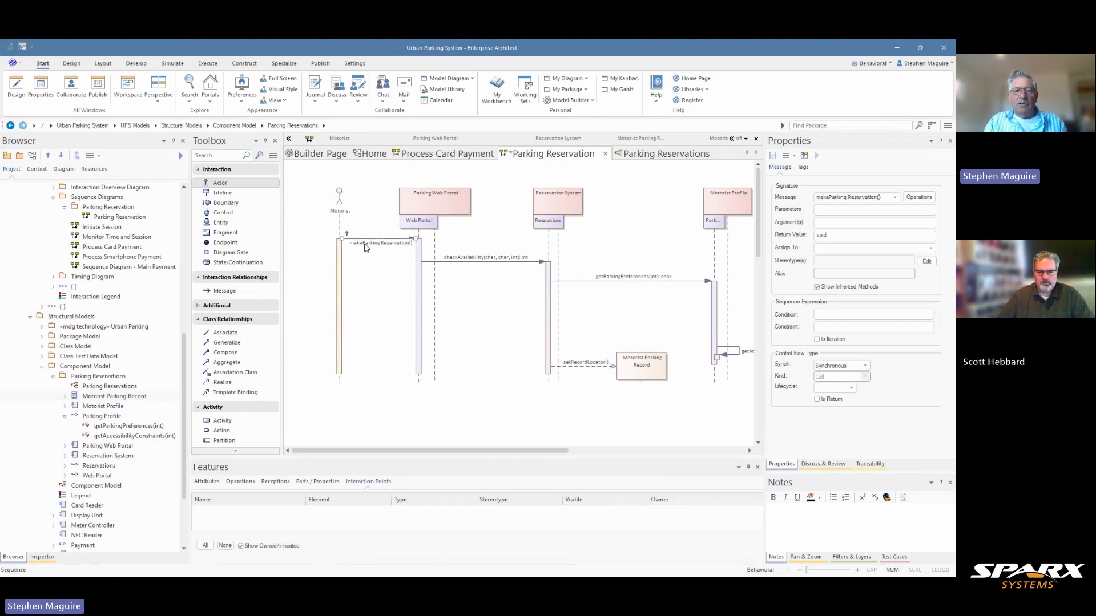
drag(368, 248, 369, 232)
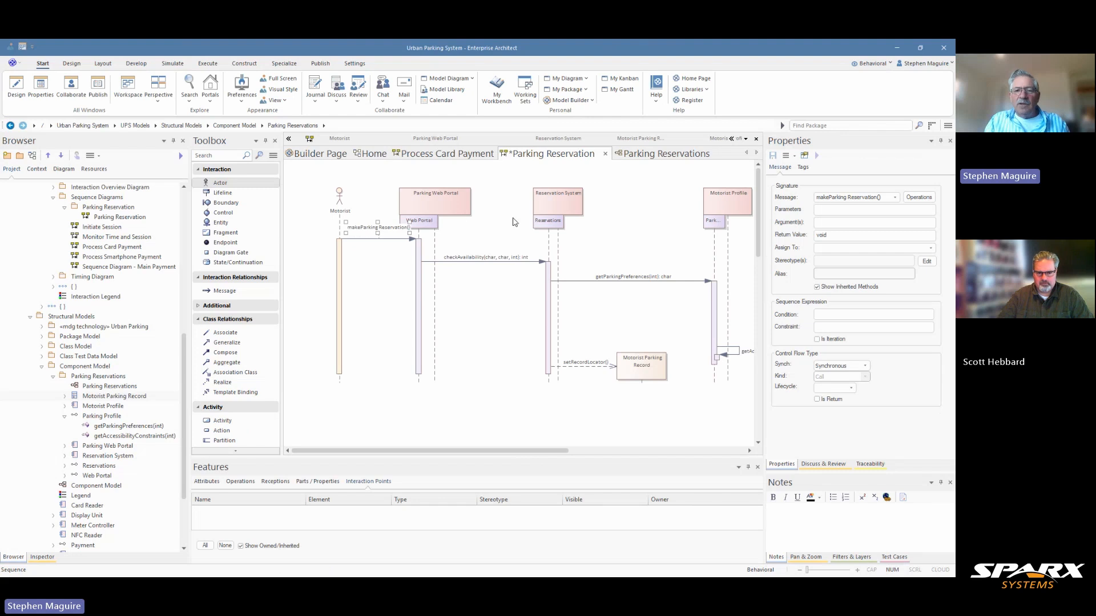
Step: Fill the Reservations interaction point on the Reservation System lifeline with bright green
click(563, 231)
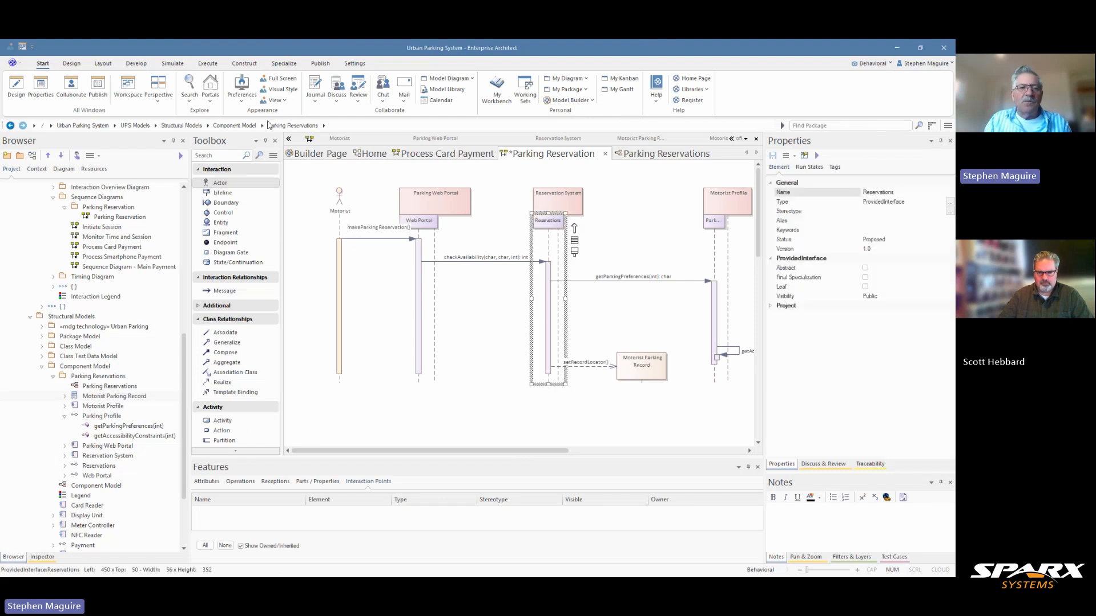
click(103, 63)
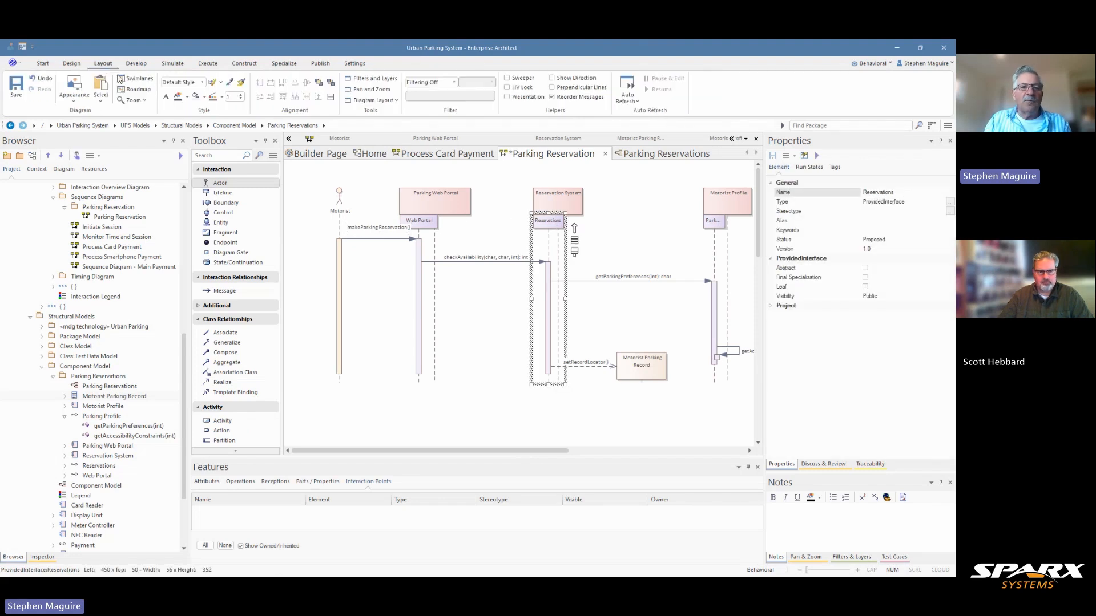
click(205, 97)
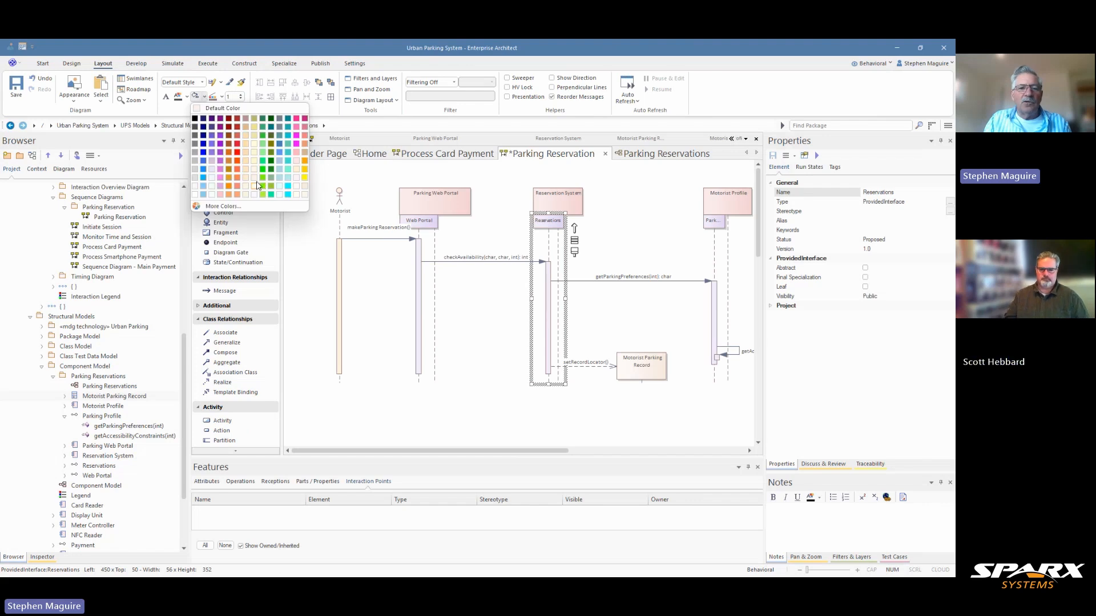
click(263, 161)
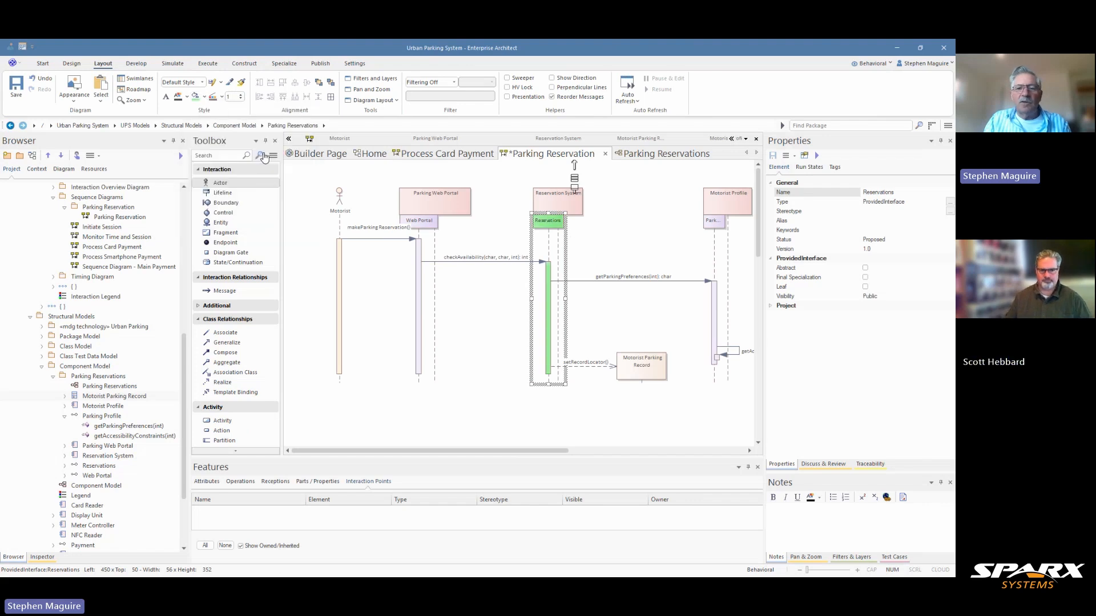
Step: Fill the Parking Profile interaction point on the Motorist Profile lifeline with golden yellow and widen it to fit its full name
click(717, 228)
click(205, 97)
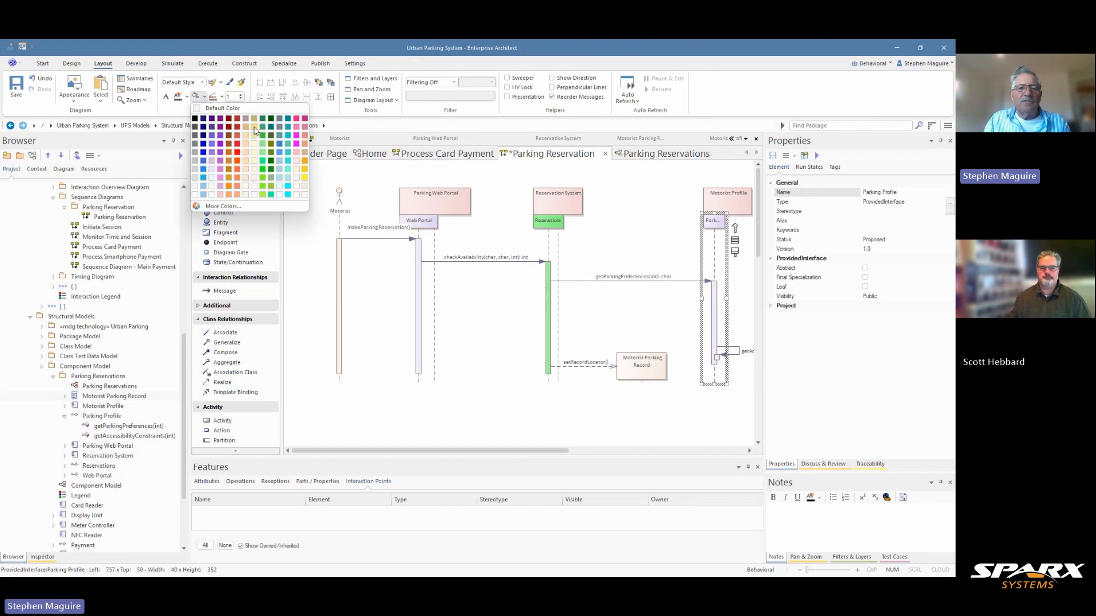
click(308, 173)
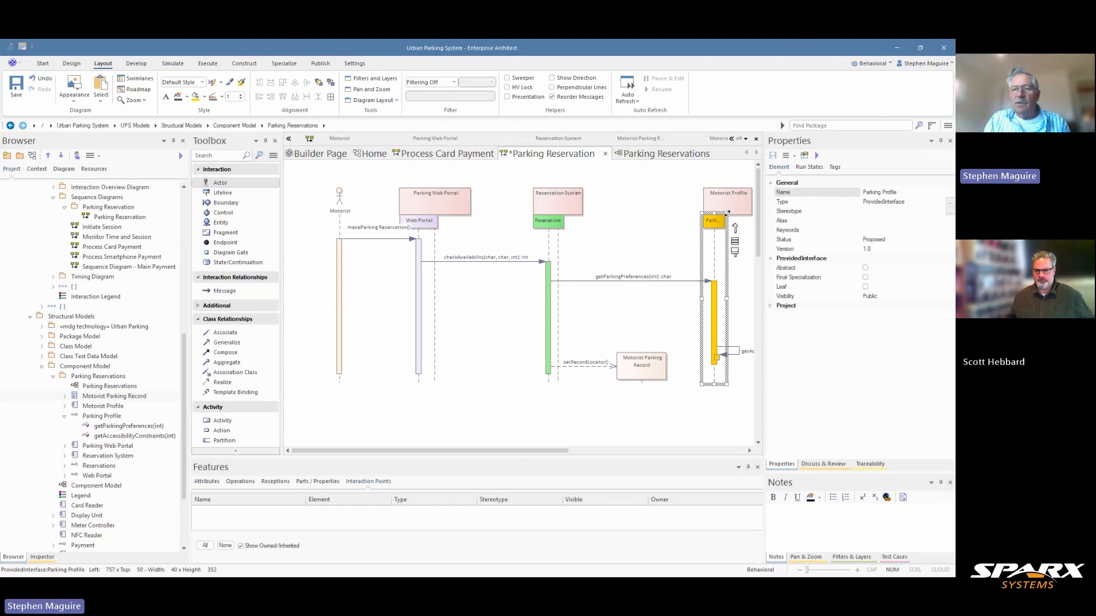
drag(728, 215, 744, 210)
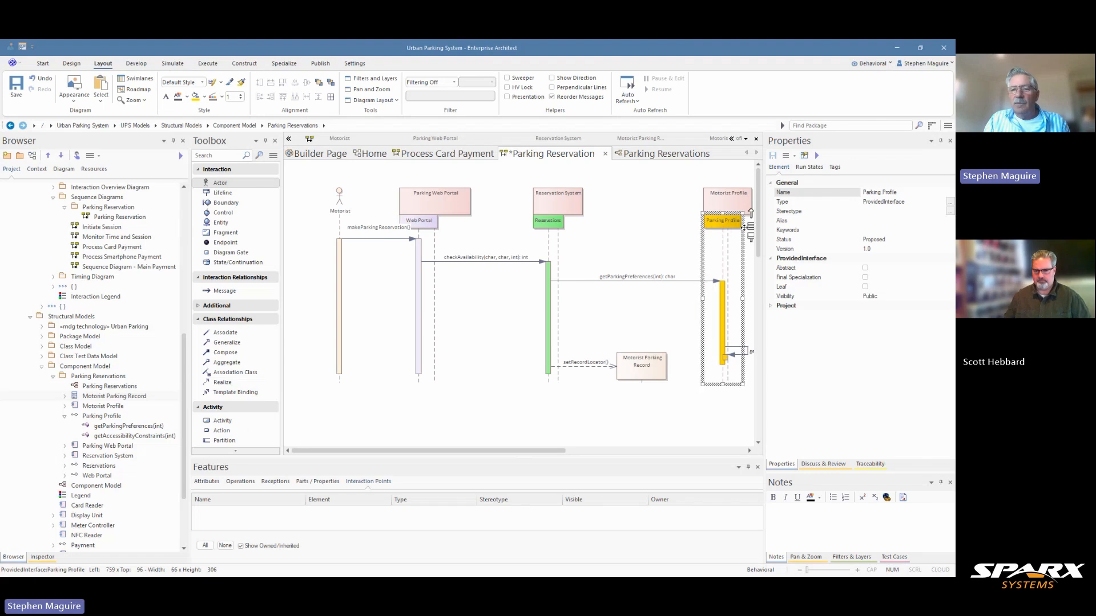
Step: Lower the makeParking Reservation() message between Motorist and Web Portal to just above the checkAvailability message level, and save the diagram
click(372, 233)
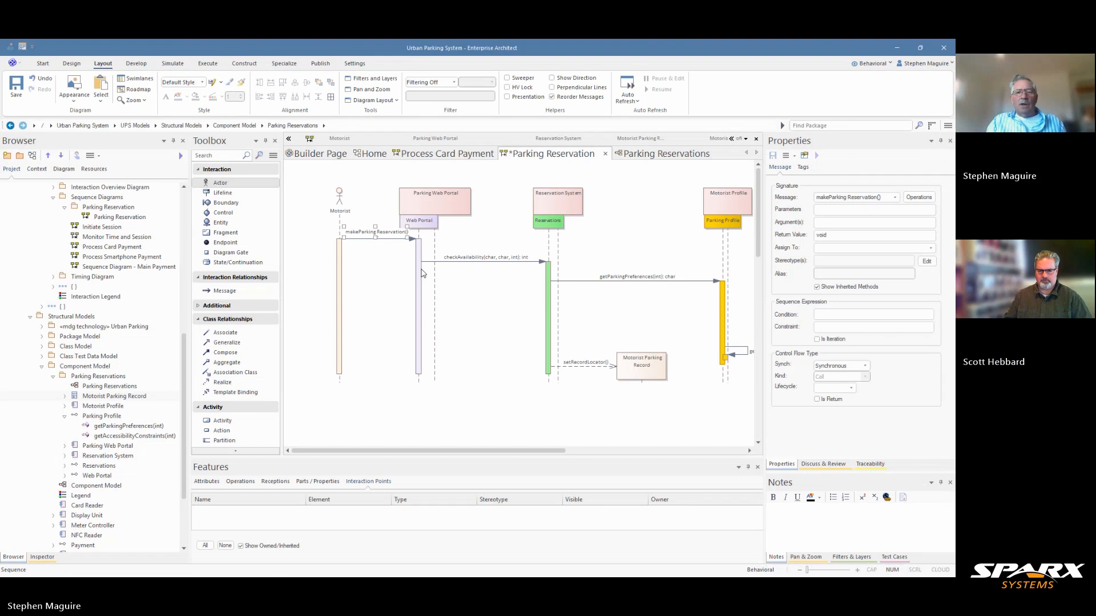
drag(391, 232, 397, 252)
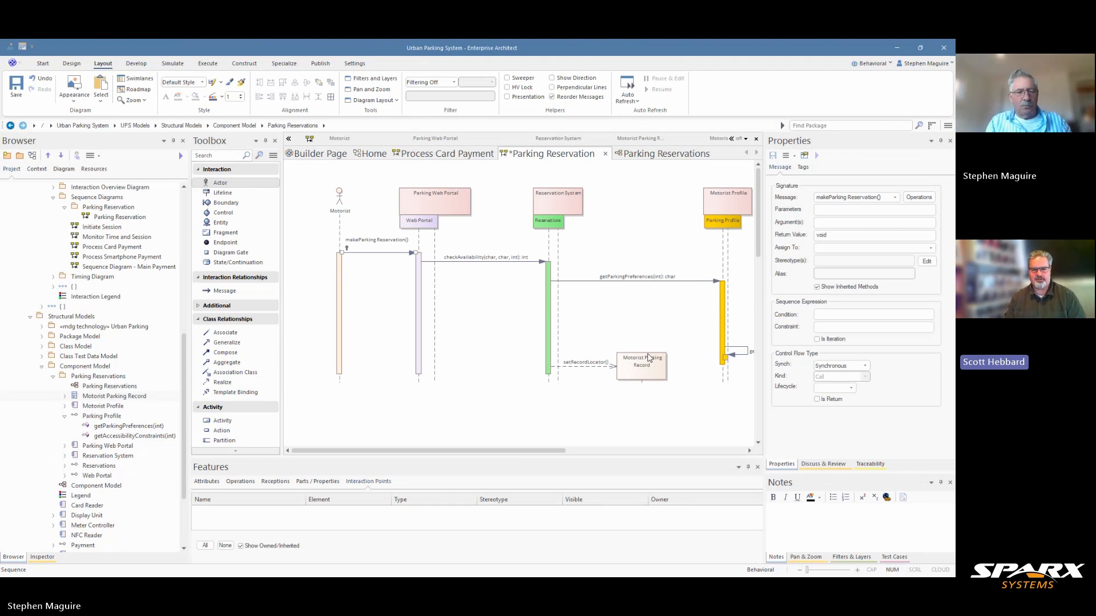
key(ctrl+s)
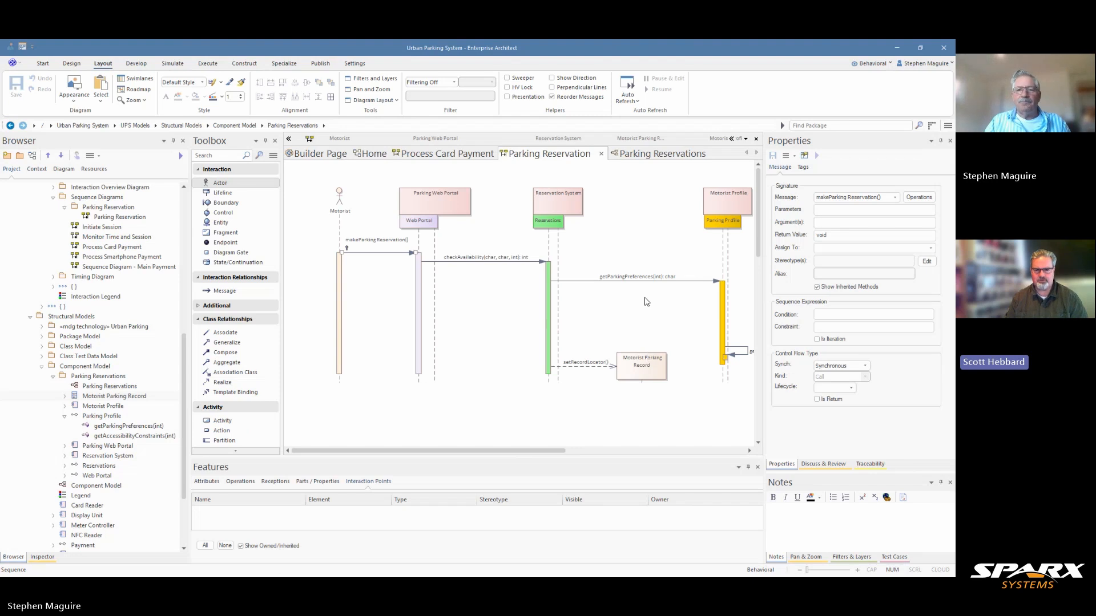
Step: Shift the Motorist Profile lifeline slightly closer to the Motorist Parking Record
drag(724, 209, 705, 210)
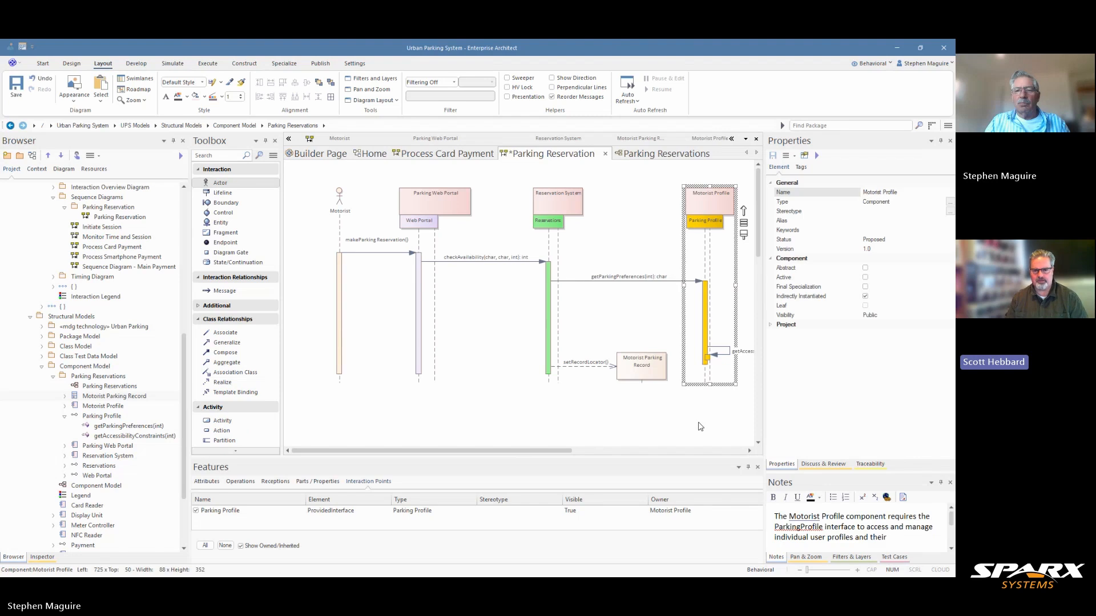